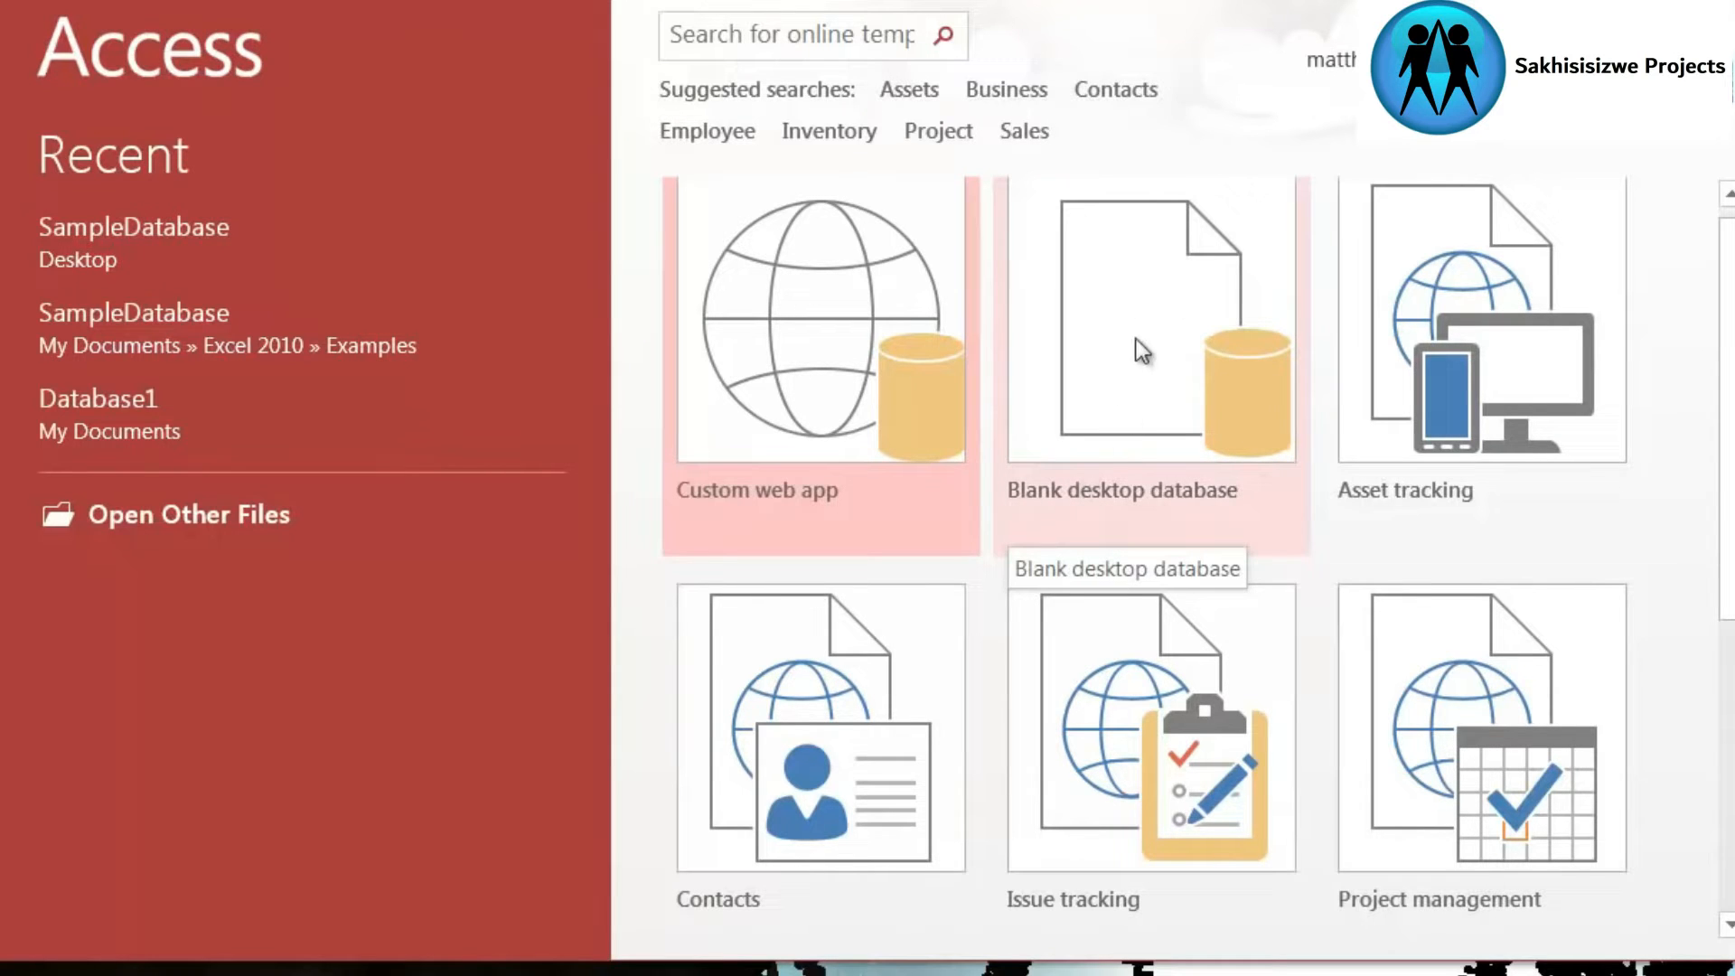
- Start a new blank desktop database and open the folder browser for its save location
click(1158, 338)
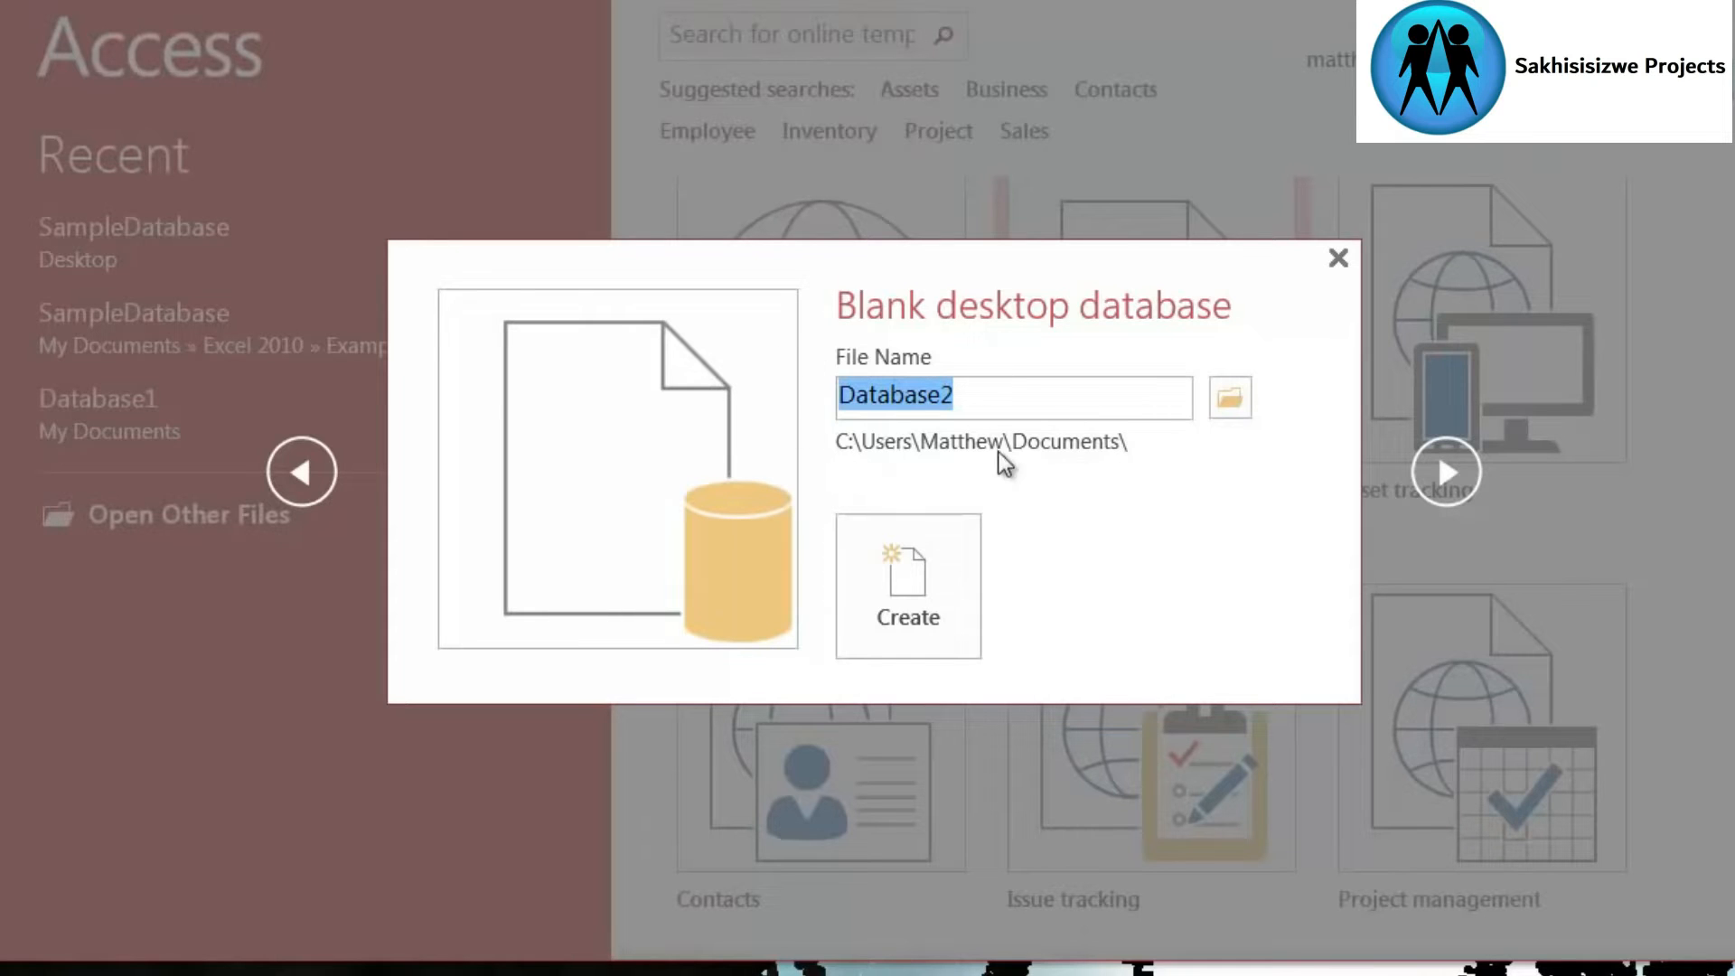
click(999, 399)
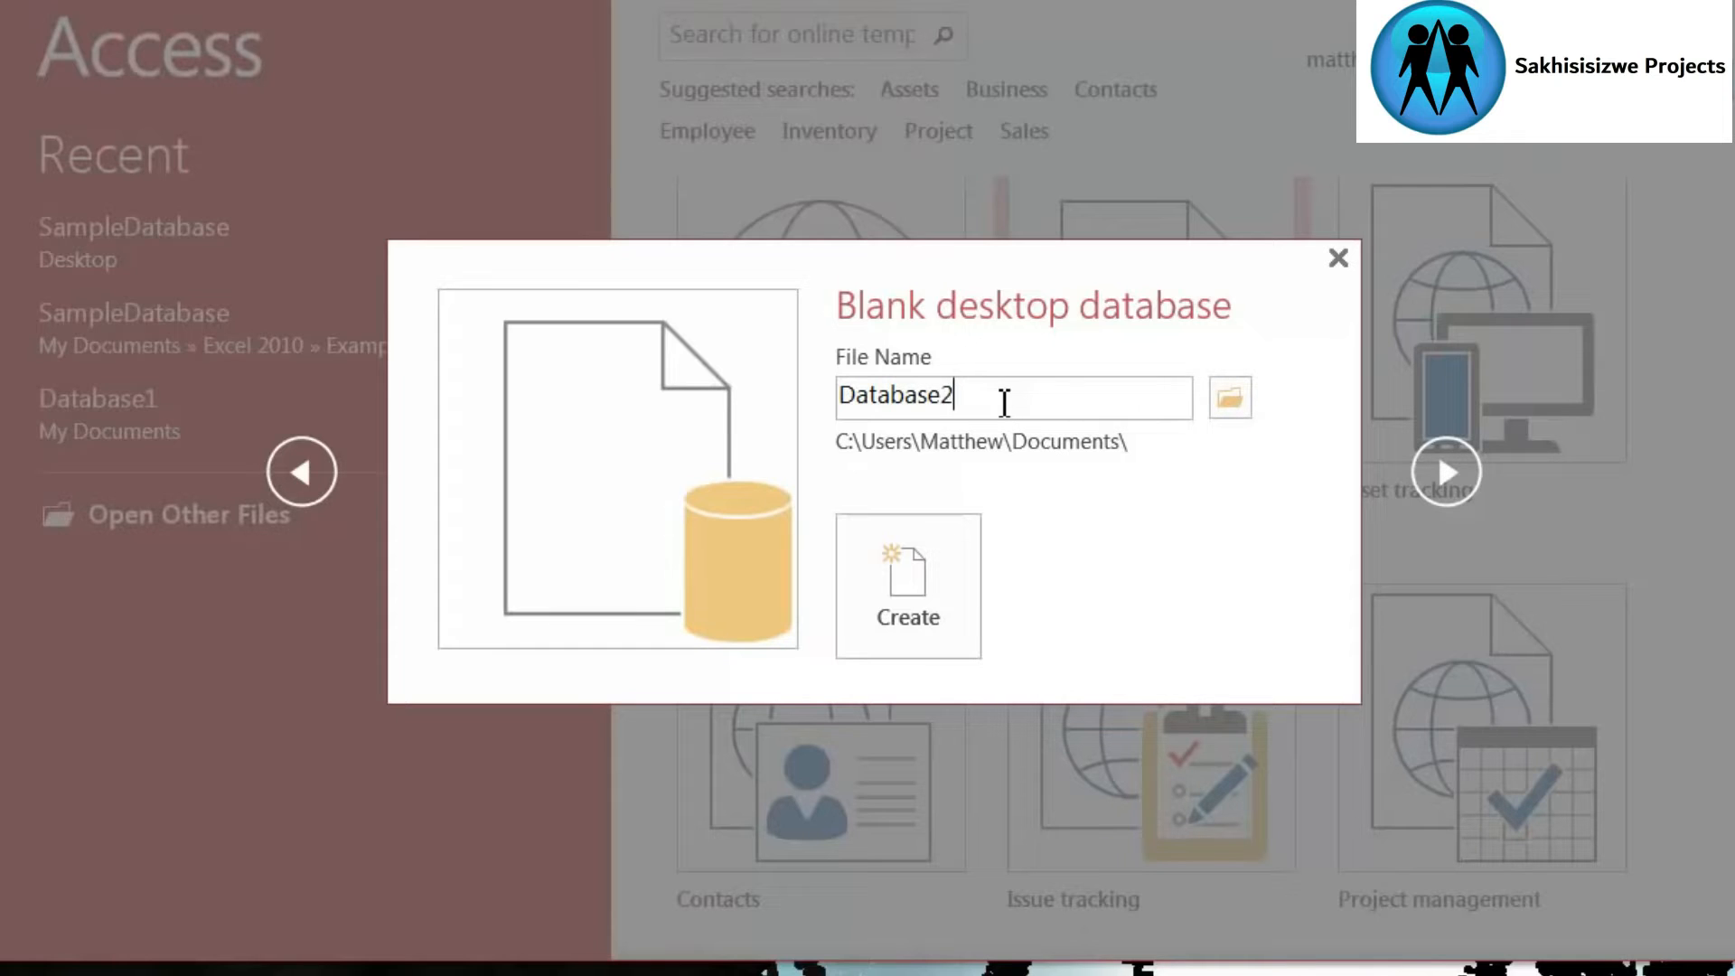
drag(1003, 398, 846, 403)
click(1017, 402)
click(1232, 397)
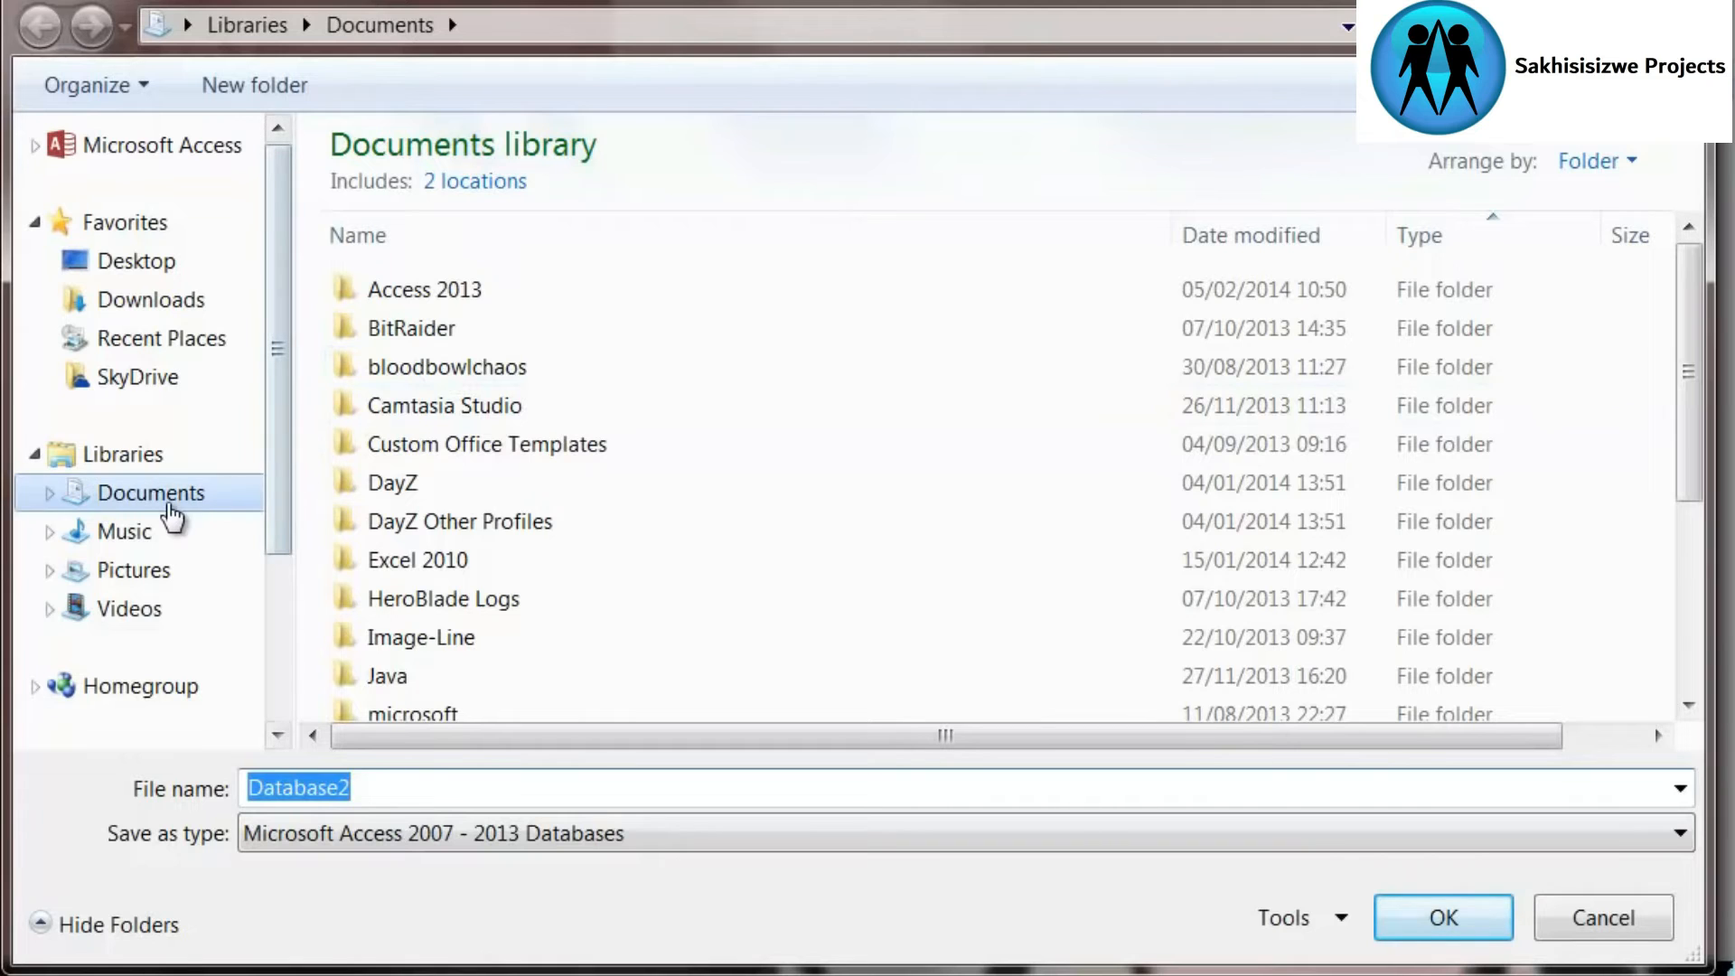
- Choose the T 001 folder under Documents, Access 2013, Examples as the location for the new database
click(459, 298)
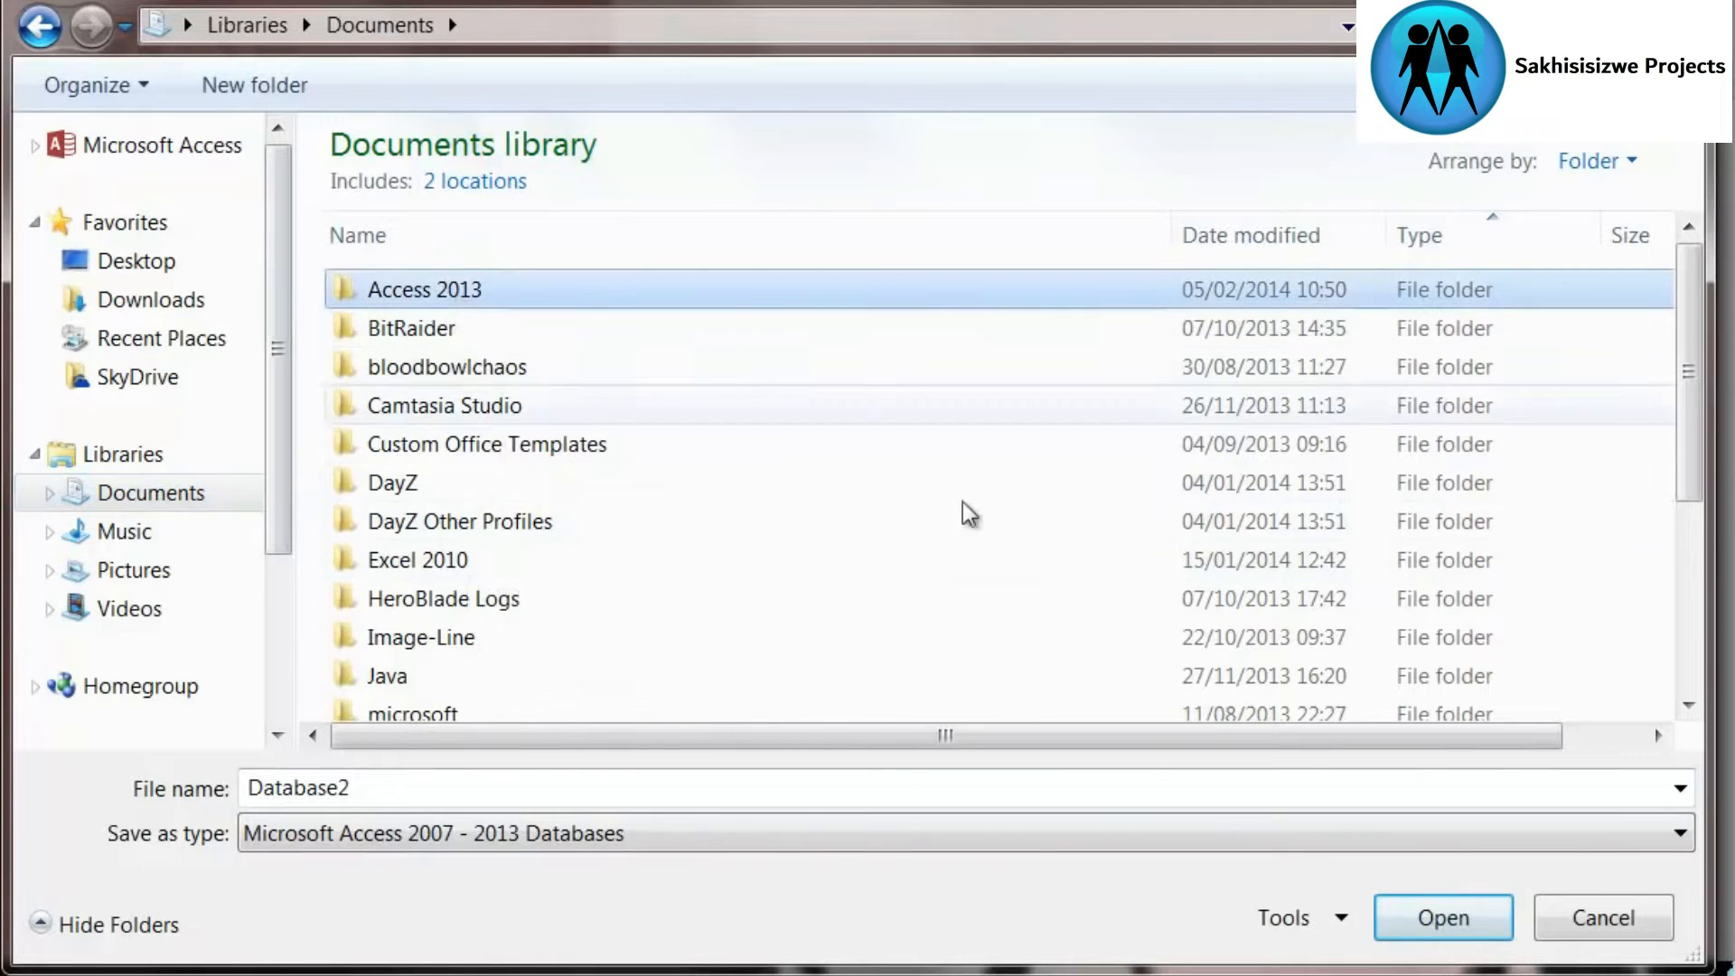
double_click(487, 290)
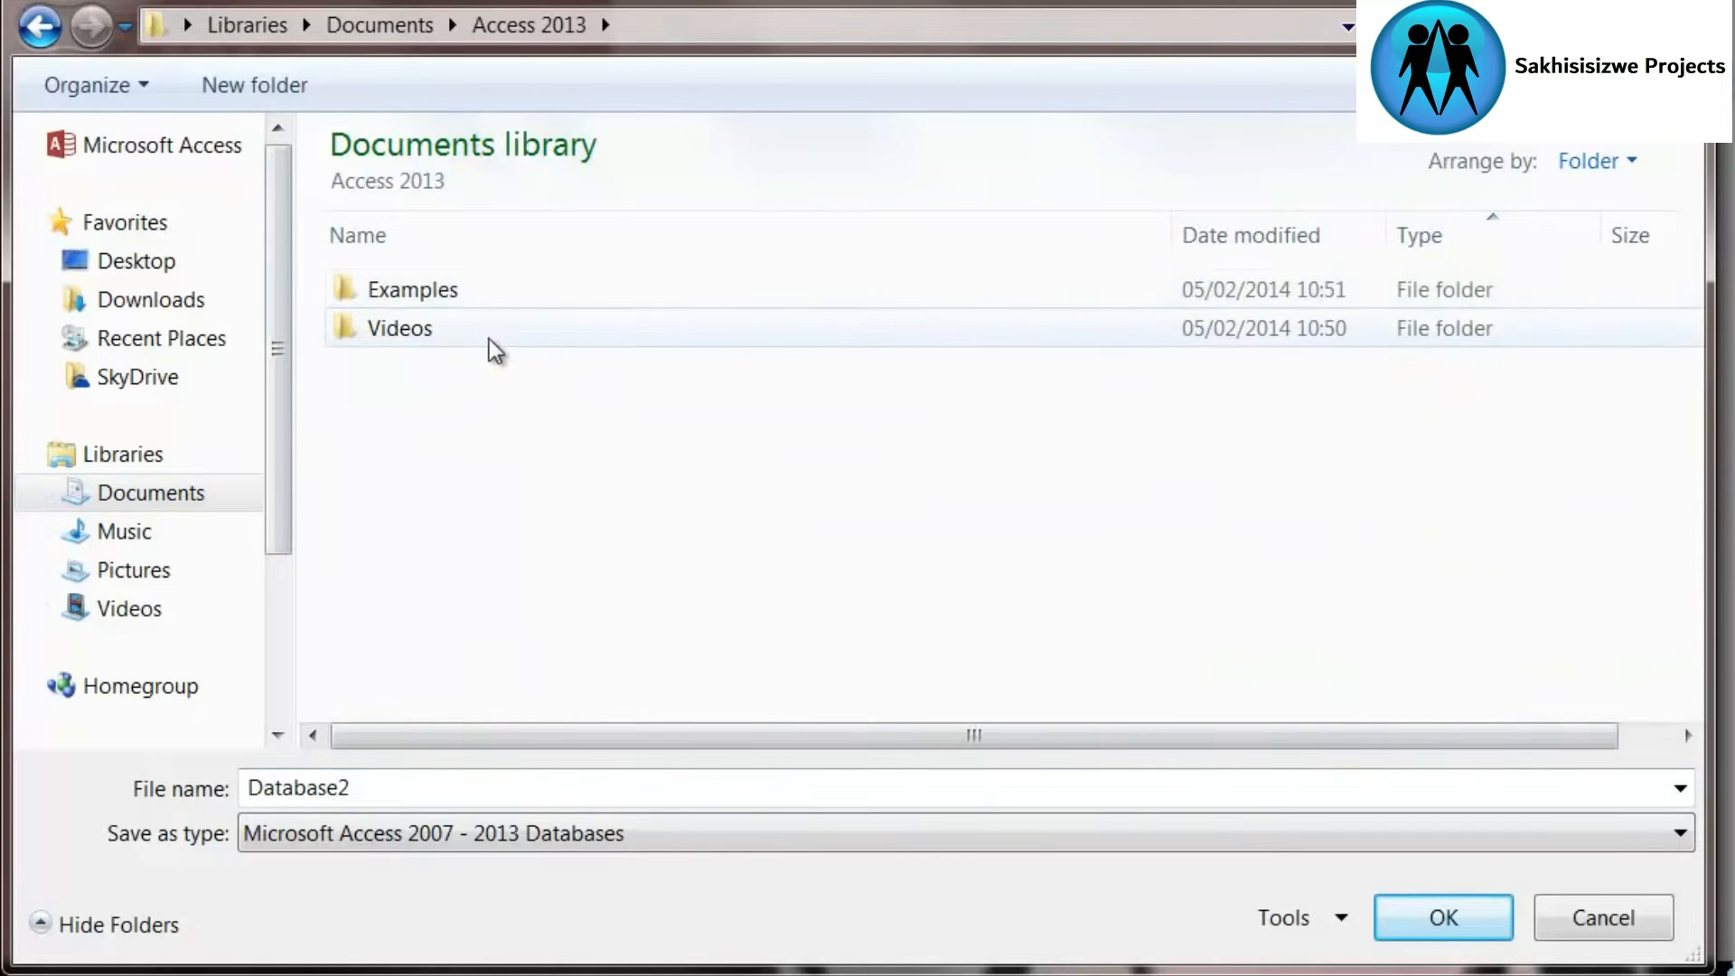
double_click(473, 298)
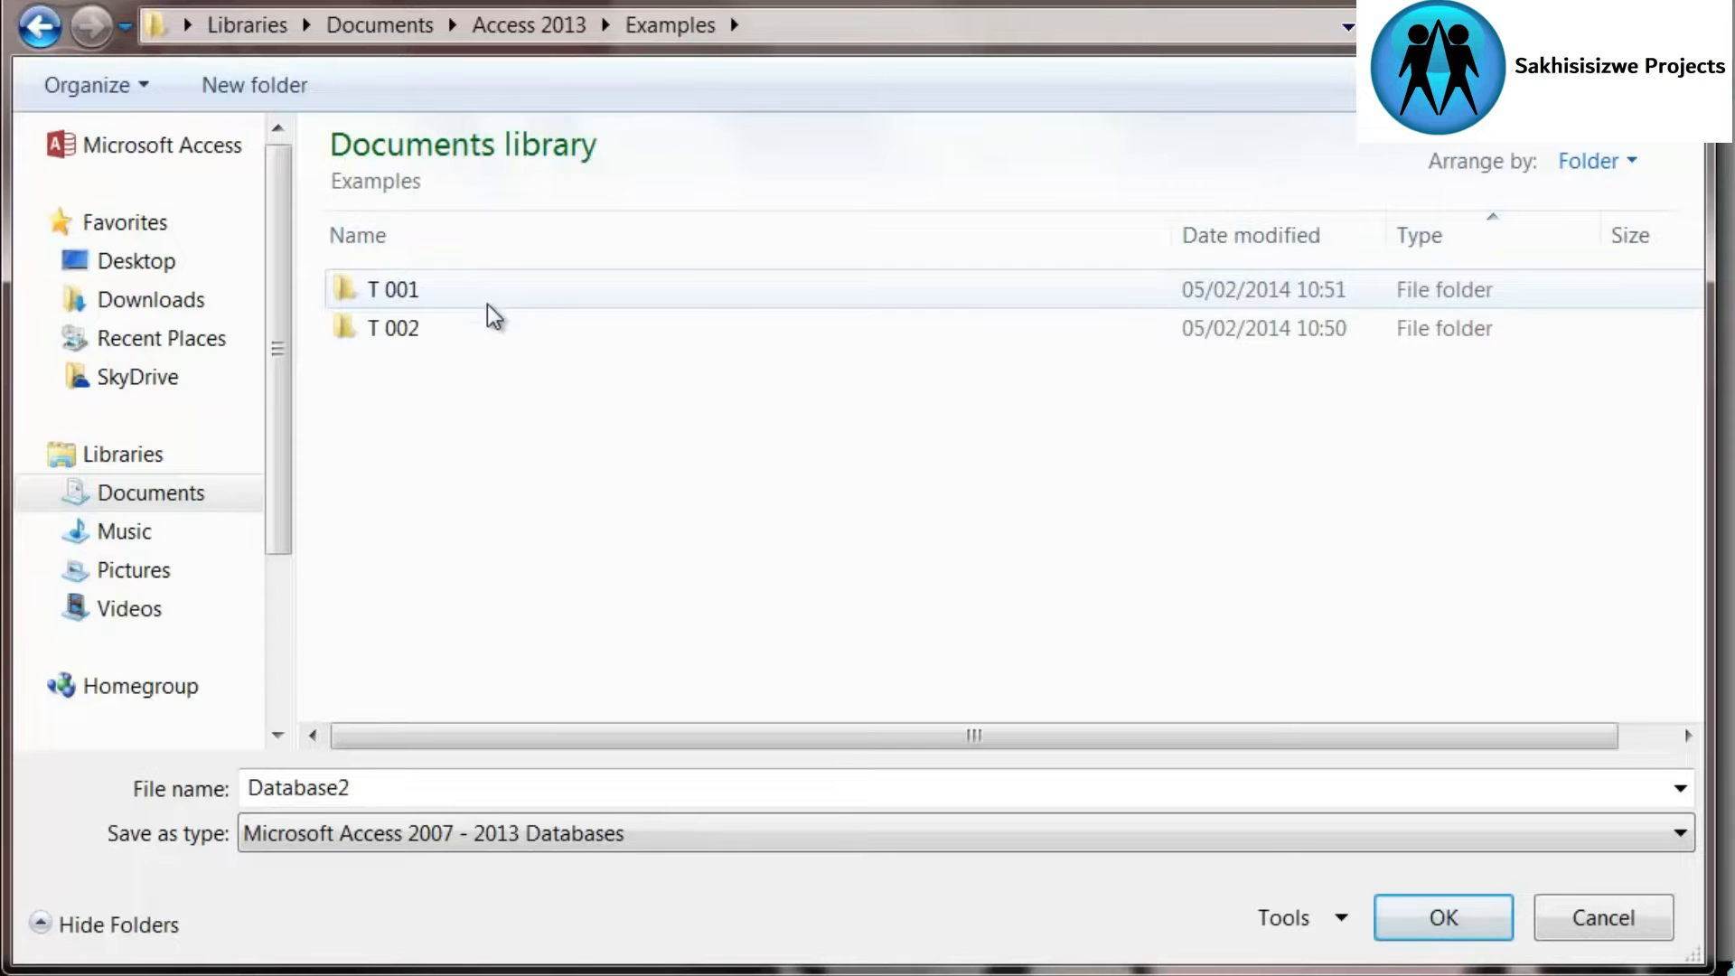
double_click(446, 291)
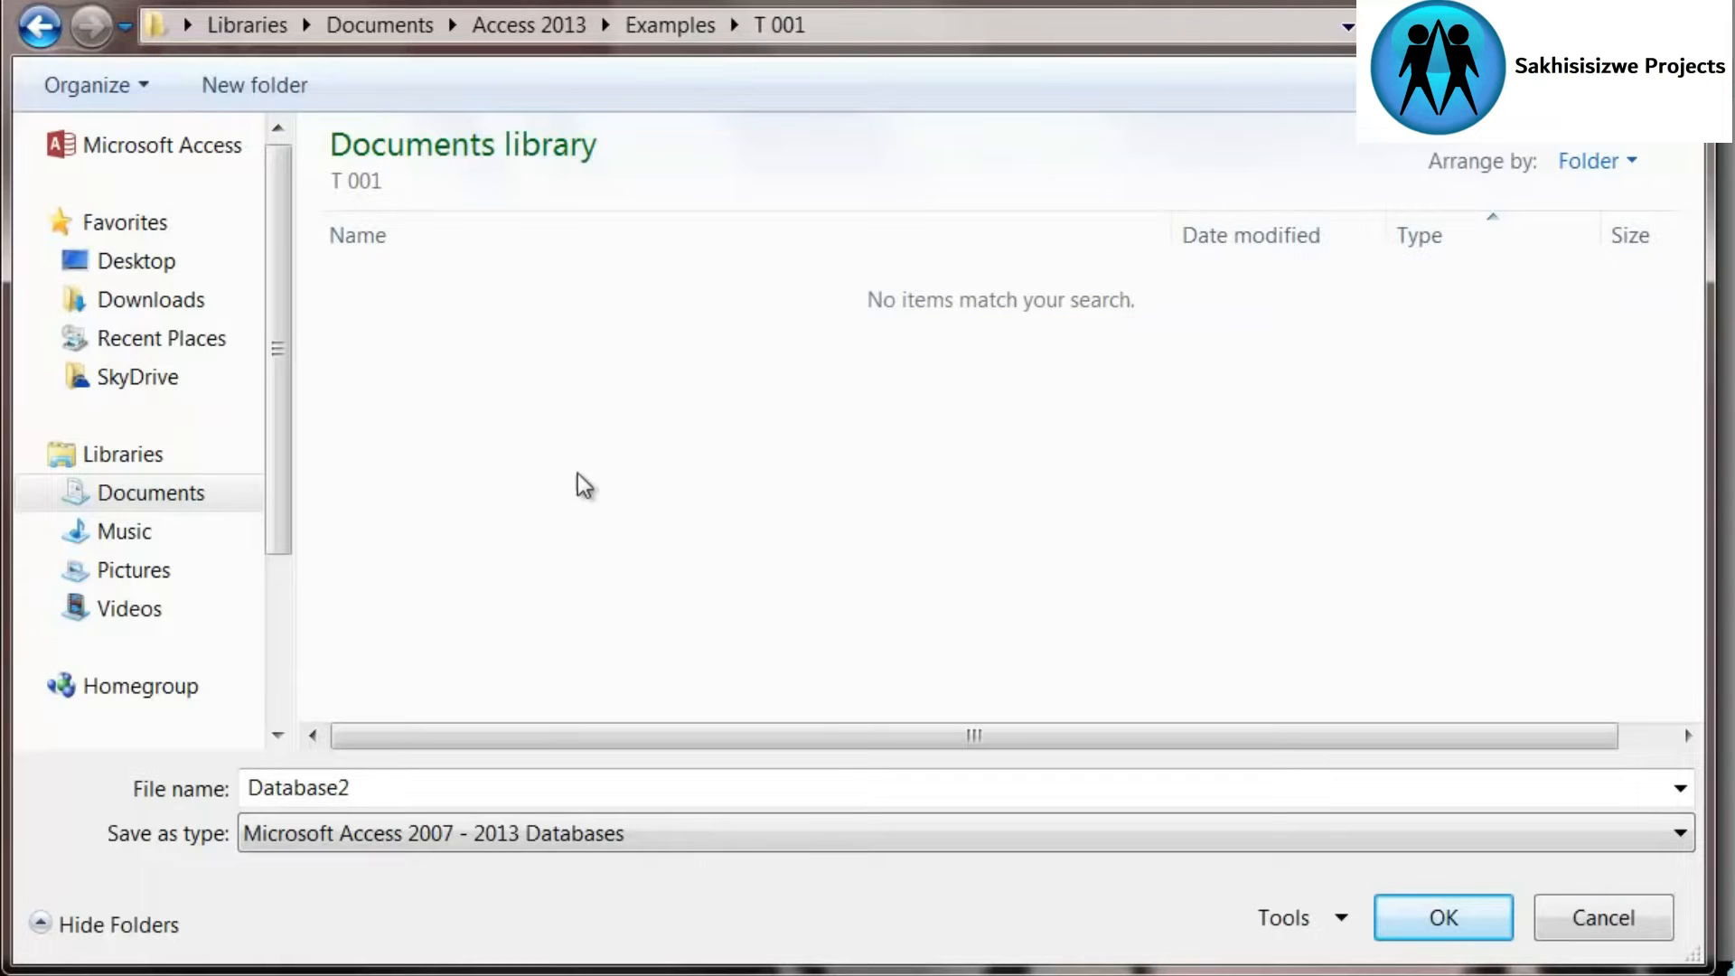
click(701, 27)
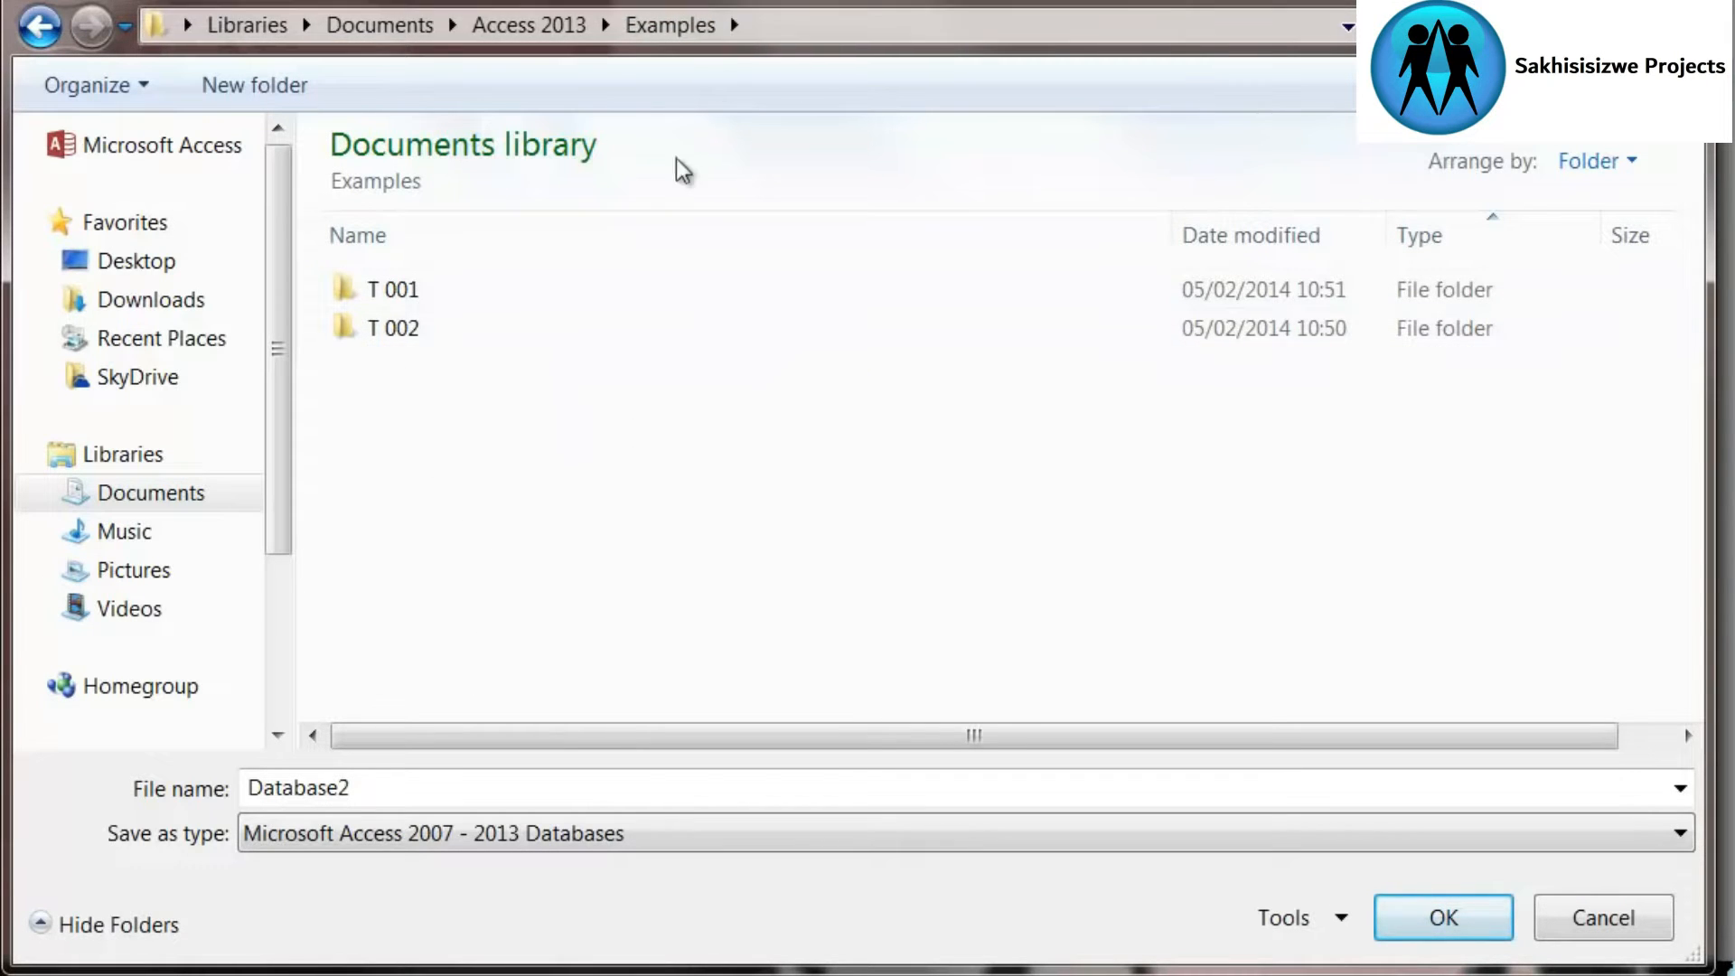
click(402, 295)
double_click(402, 296)
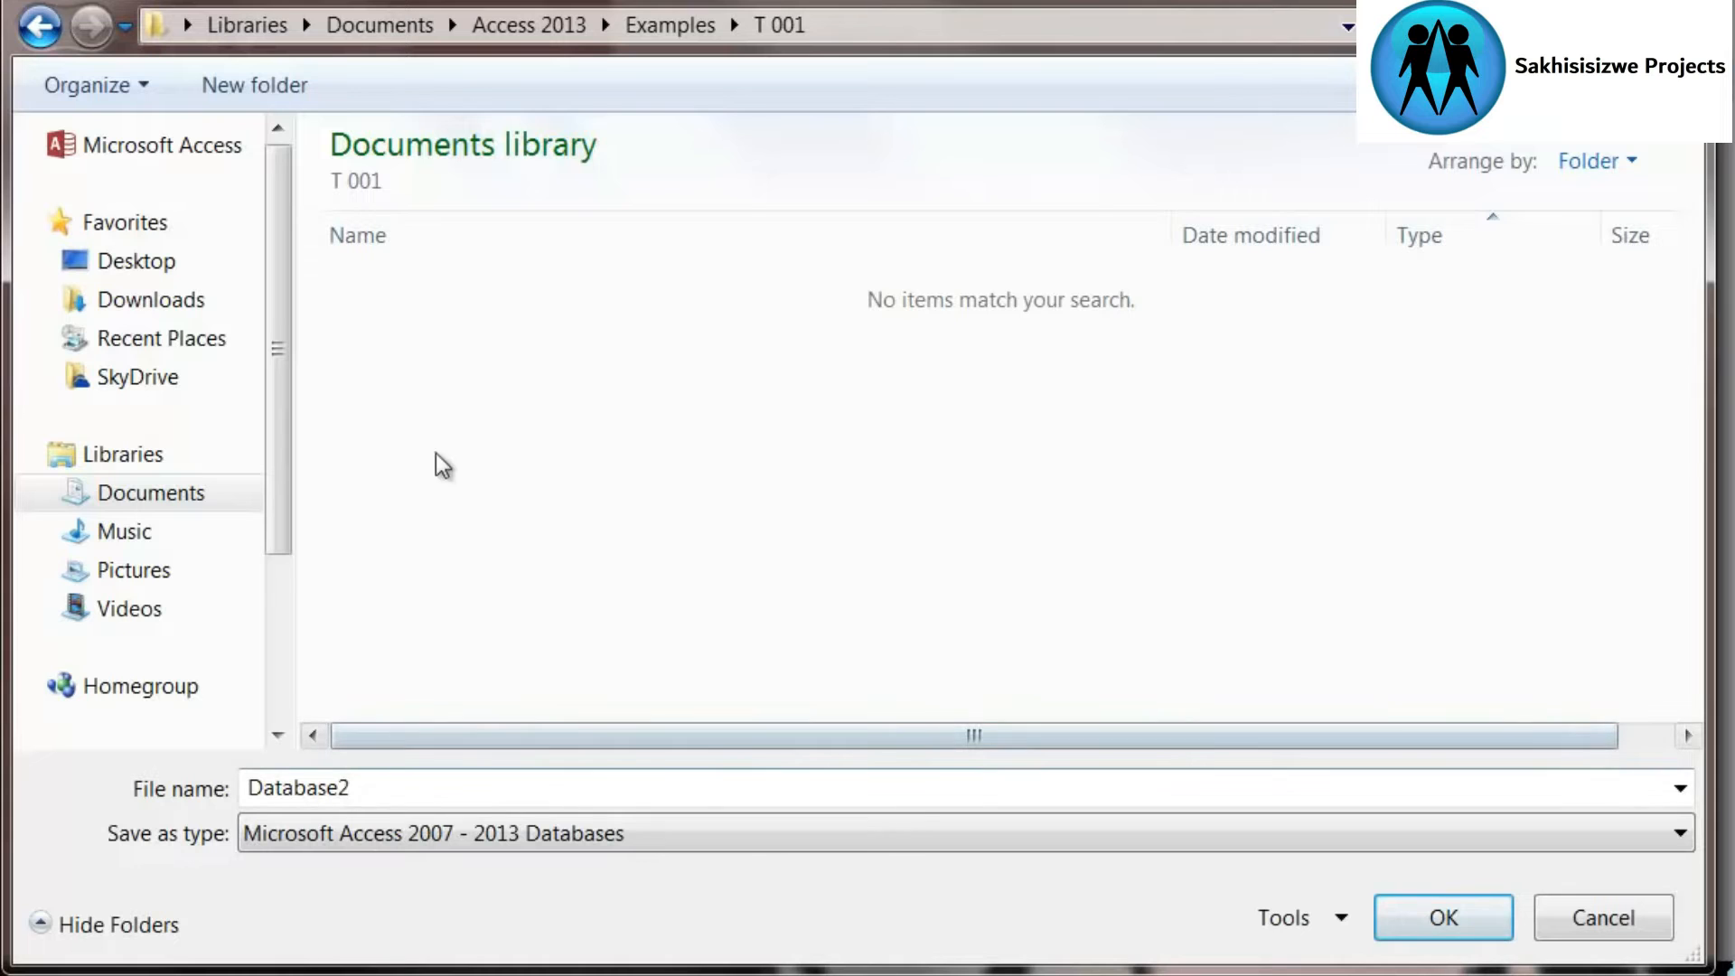
- Name the database file myDatabase and create the database
double_click(337, 786)
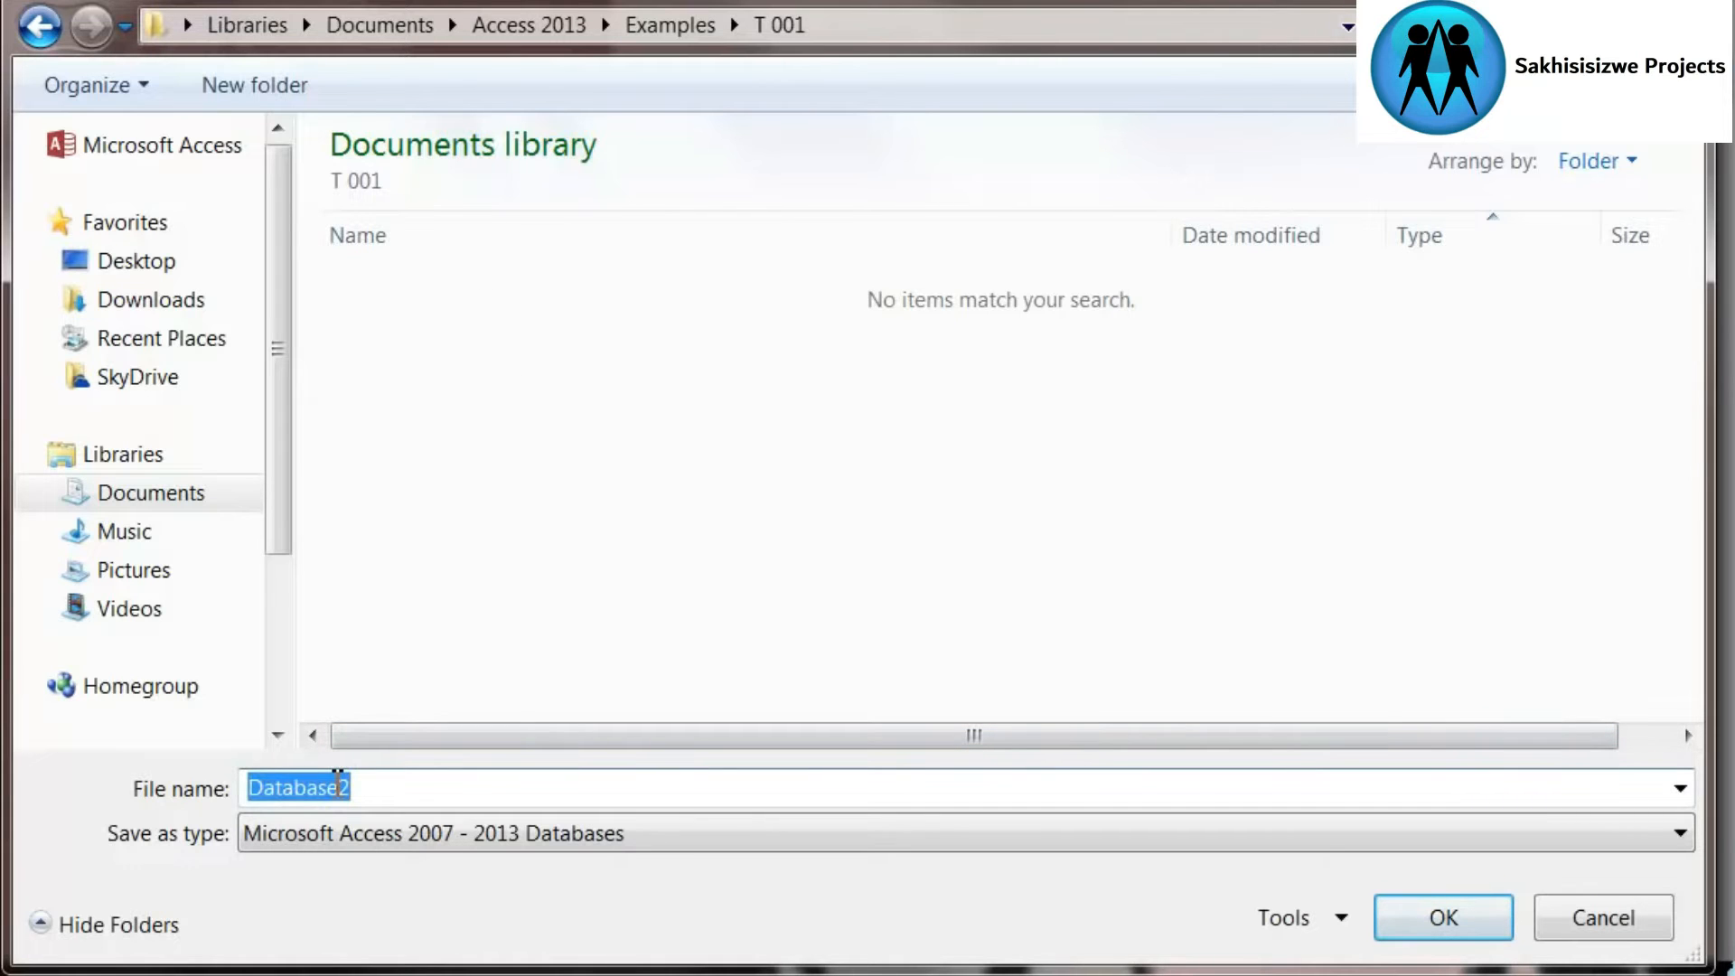
text(myDat)
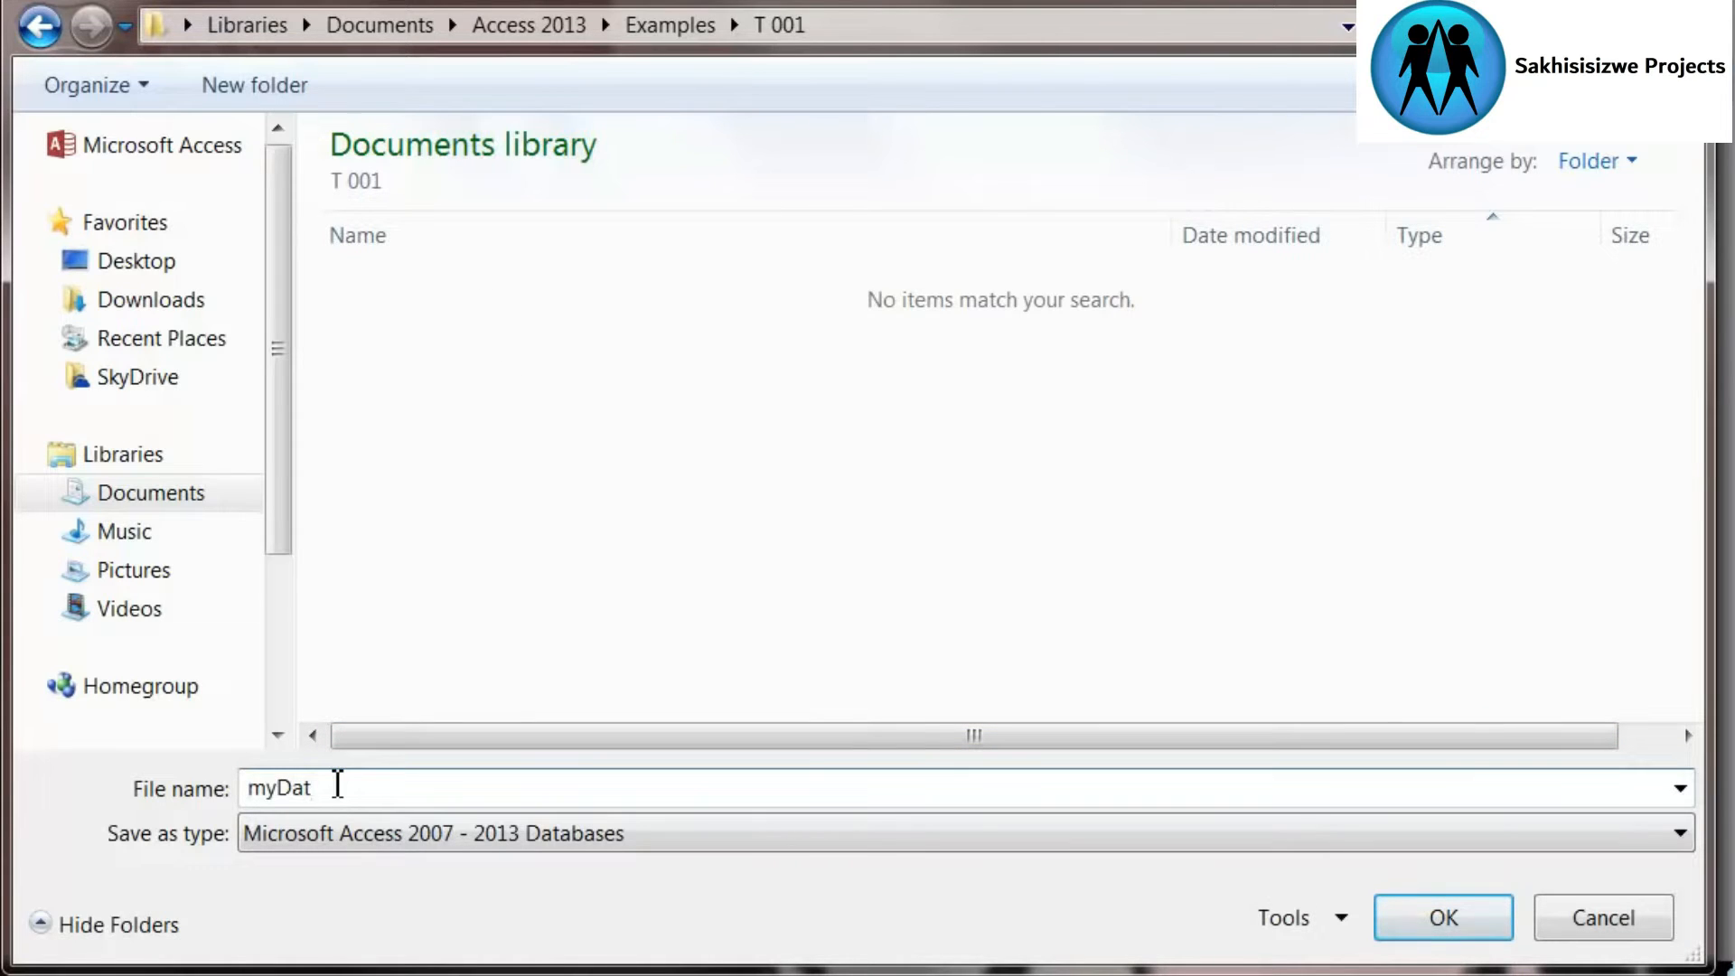
text(abase)
click(1437, 917)
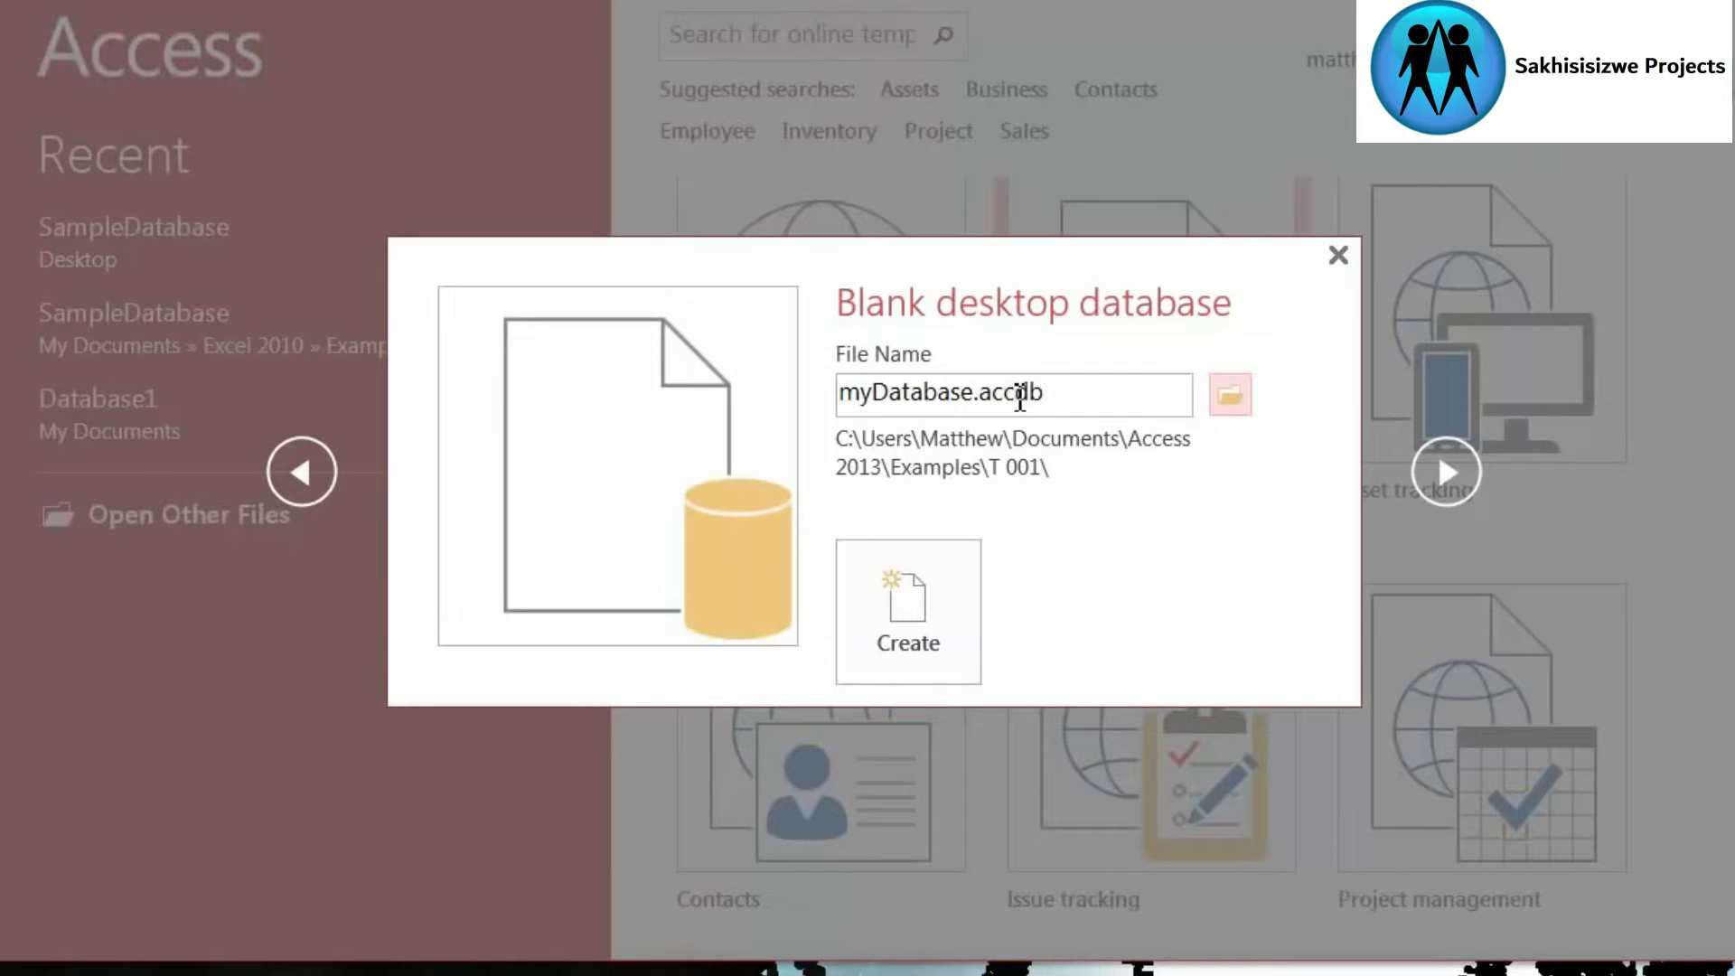
click(911, 633)
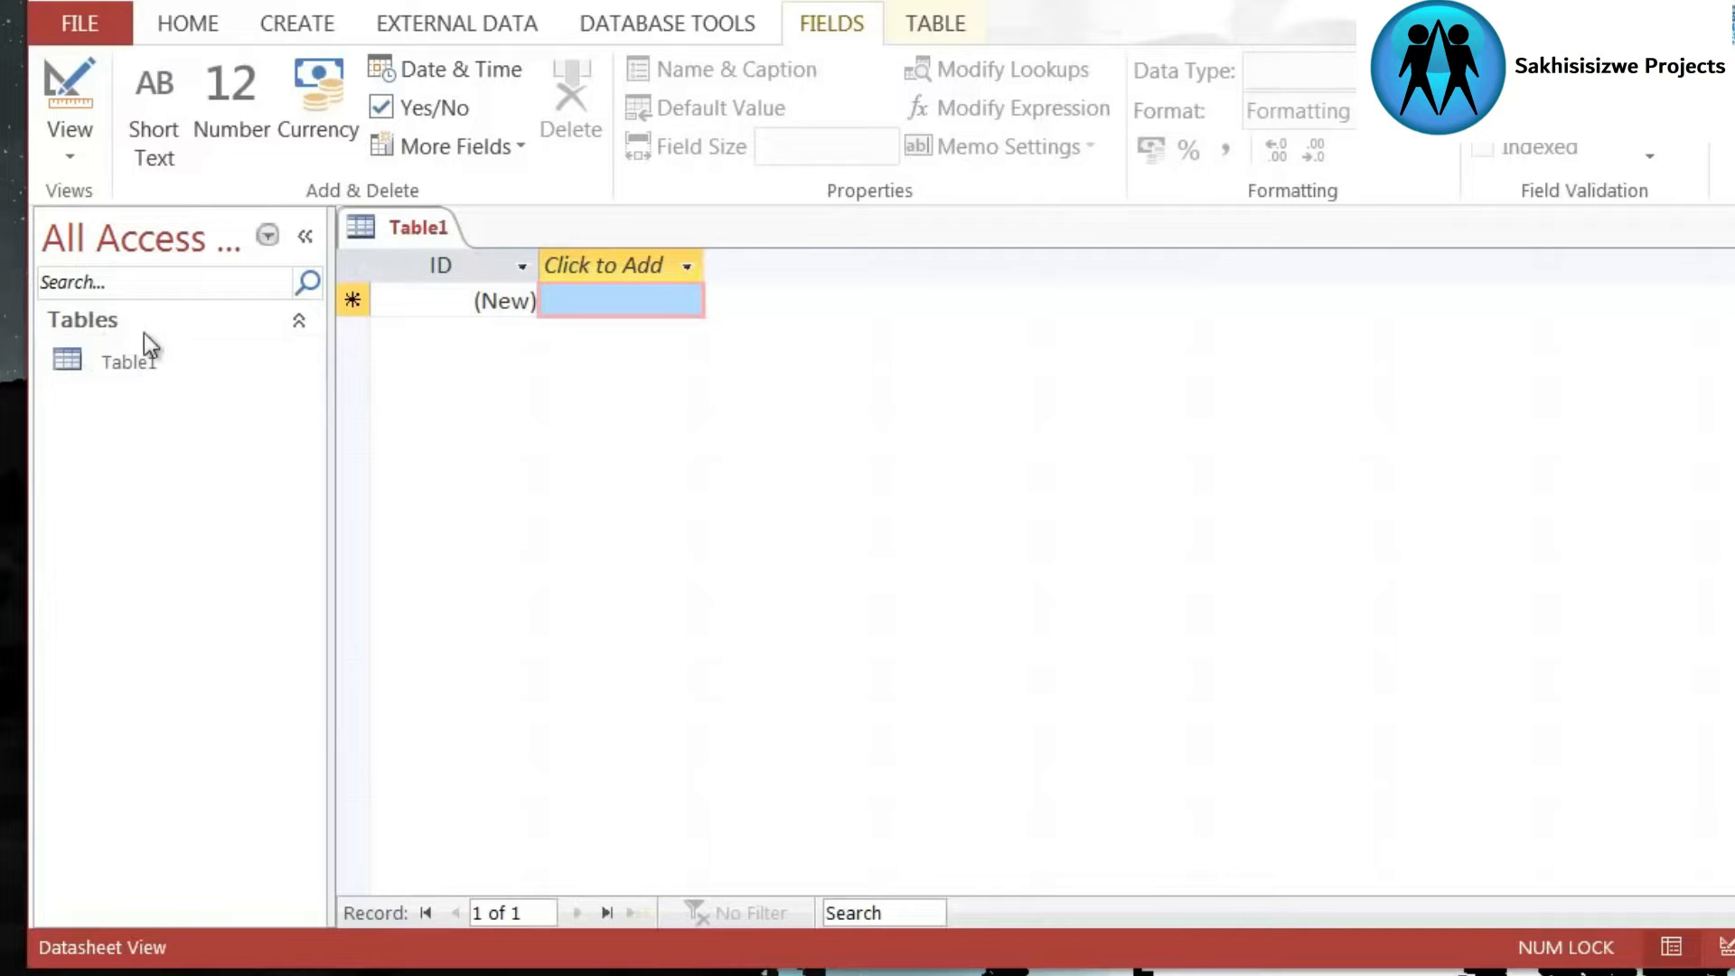
- Close the empty default table Table1 of the new database
right_click(403, 226)
click(457, 290)
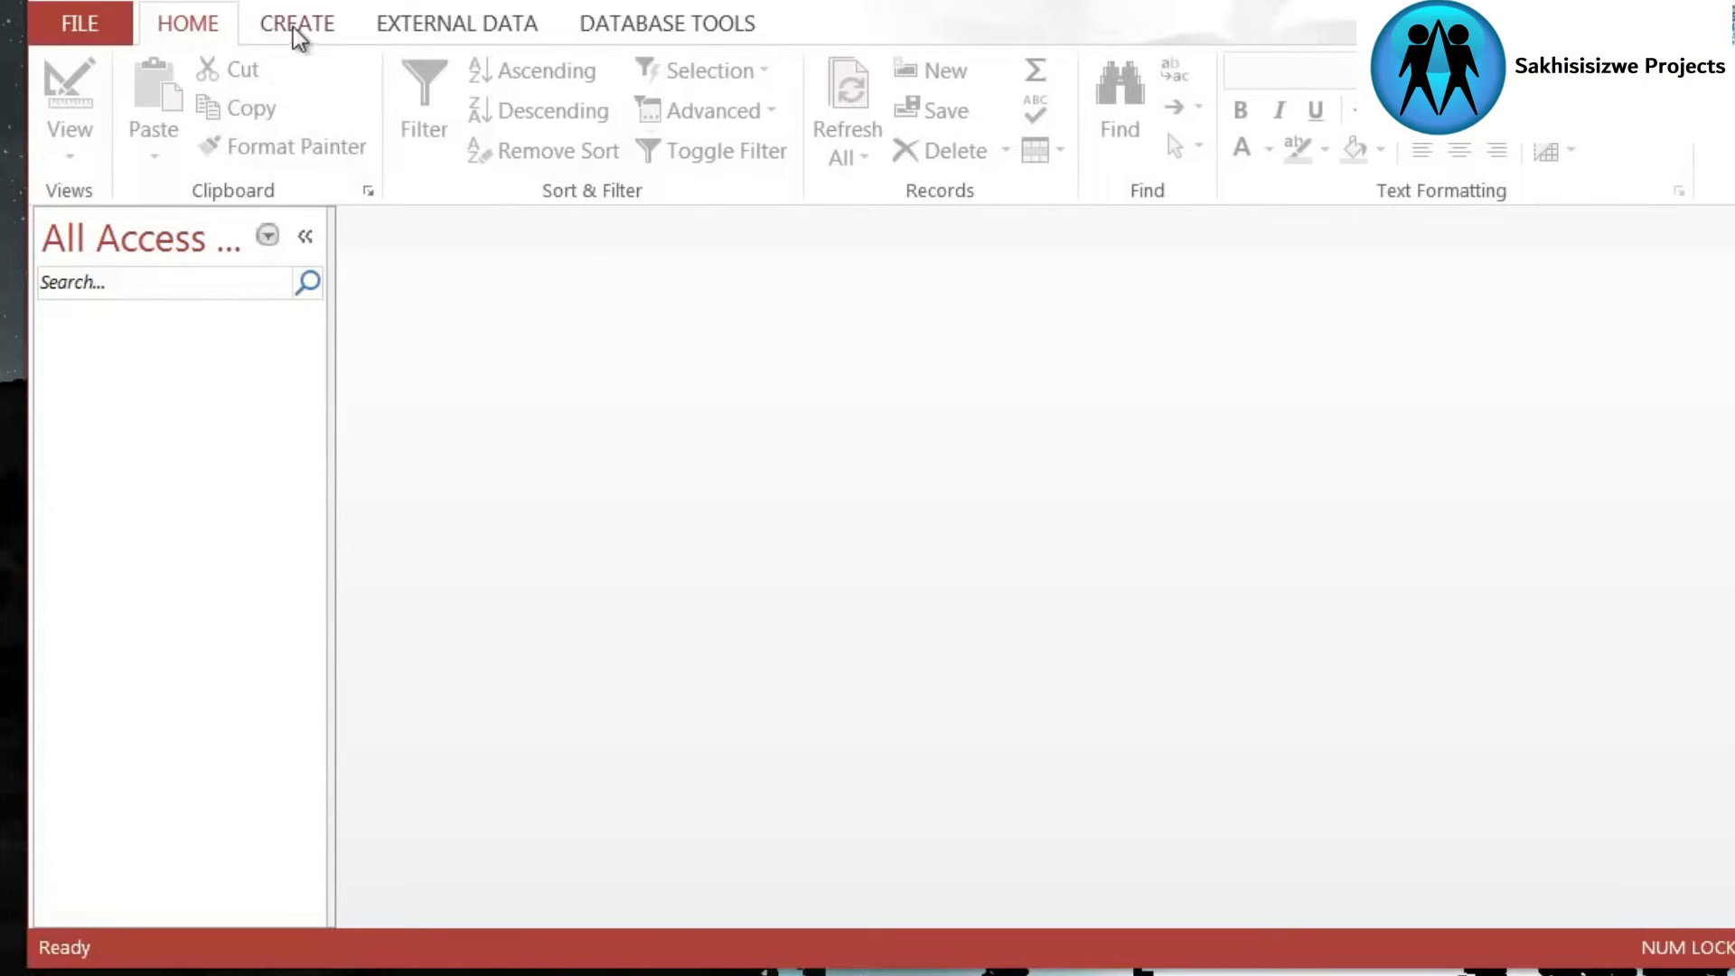
click(325, 27)
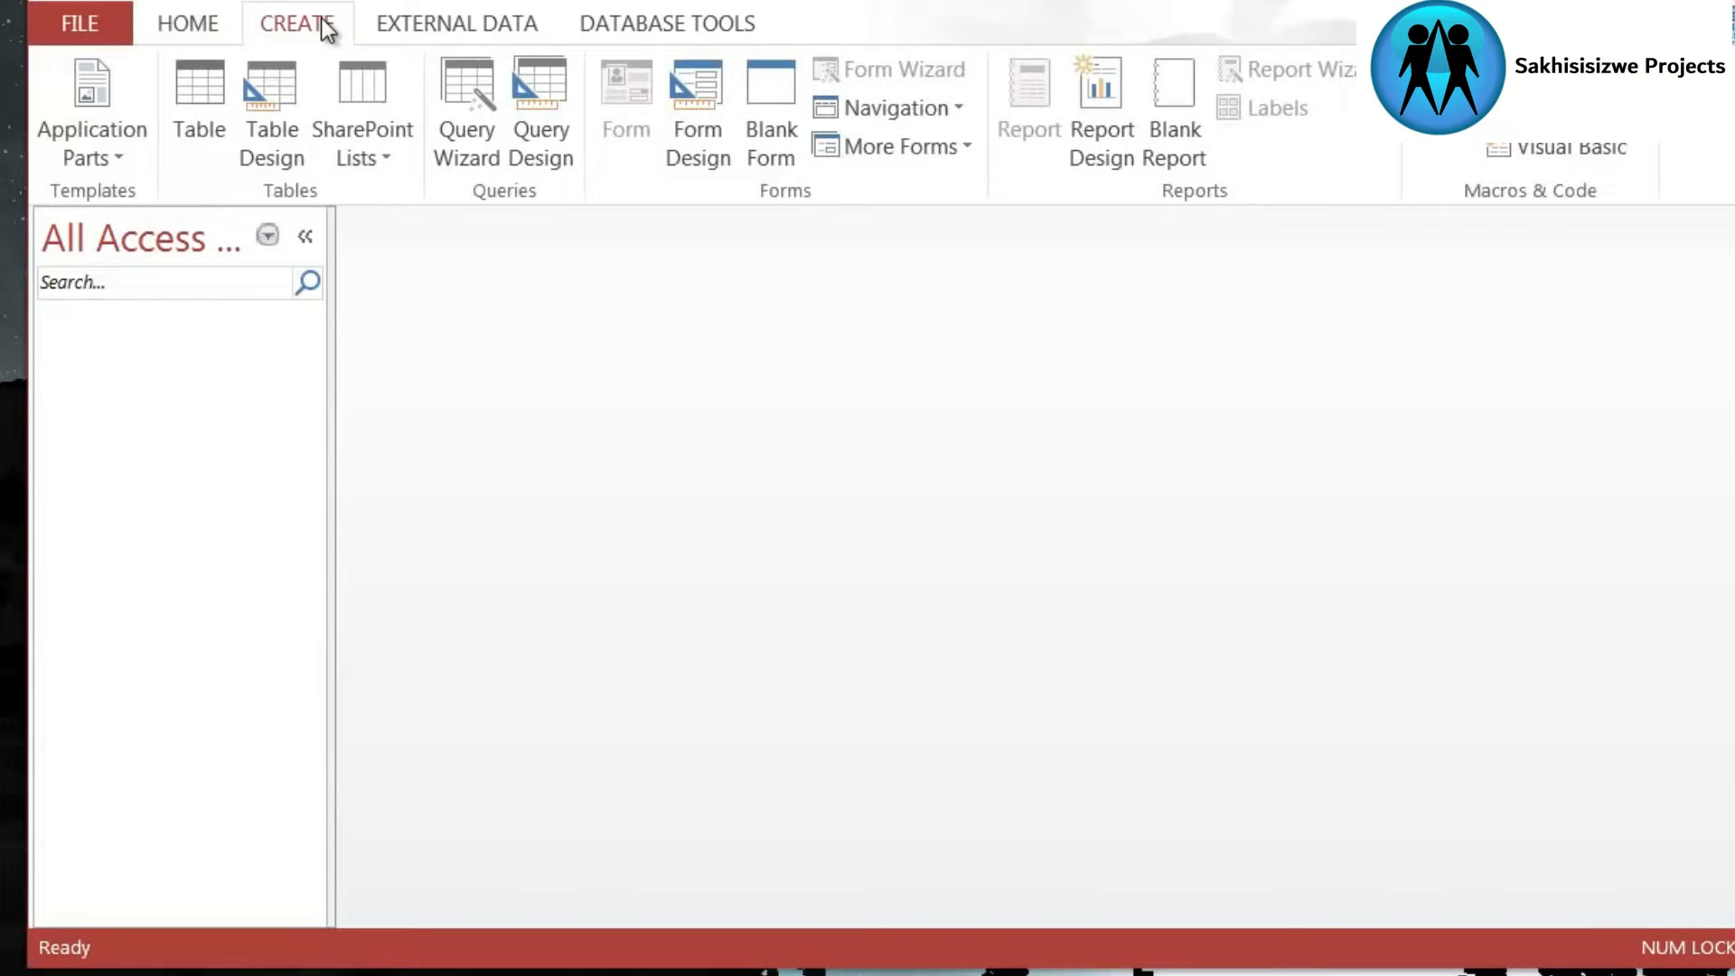
click(474, 27)
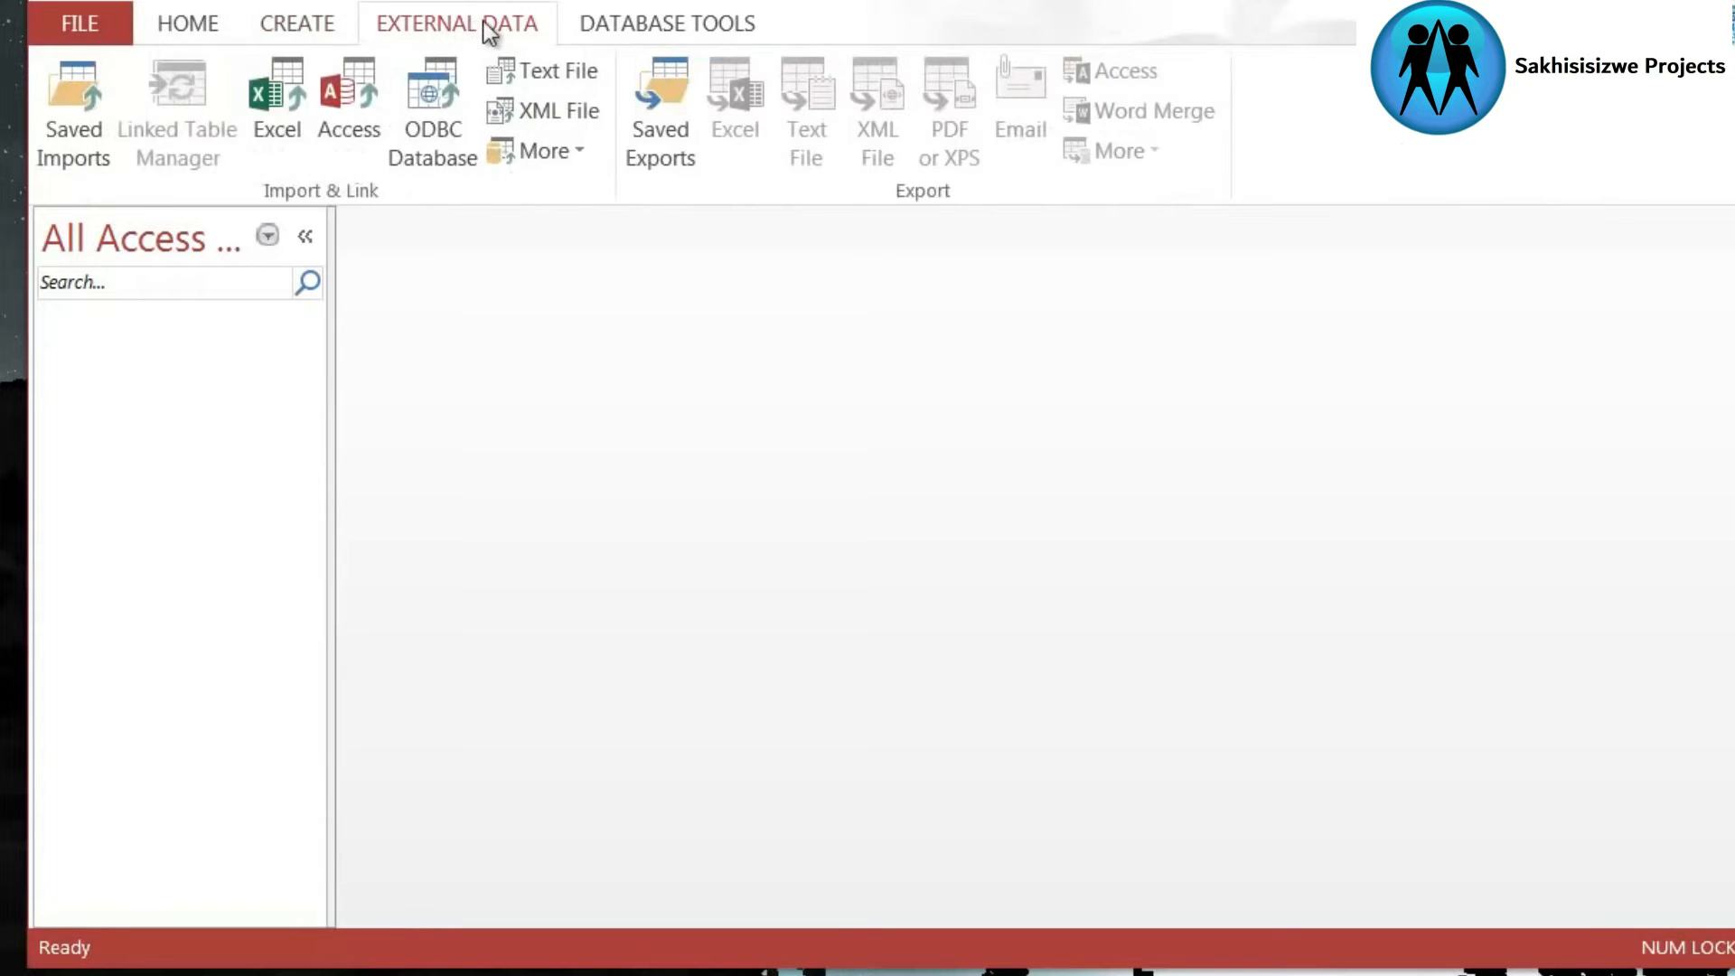
click(673, 32)
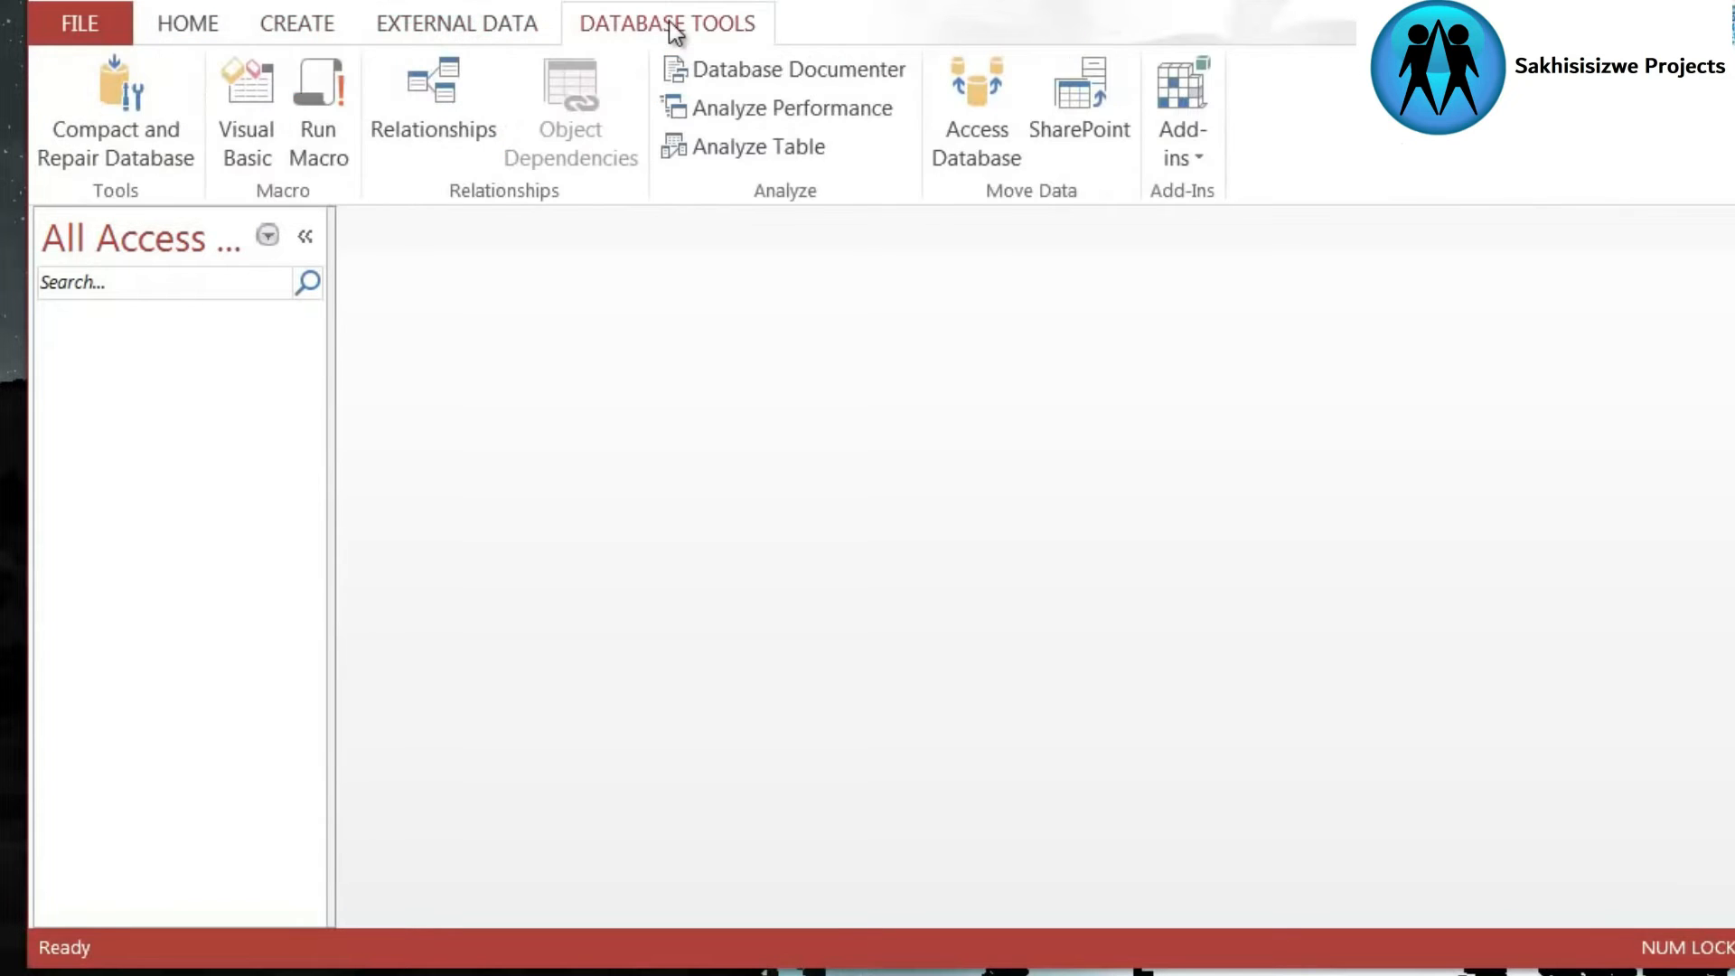
click(469, 27)
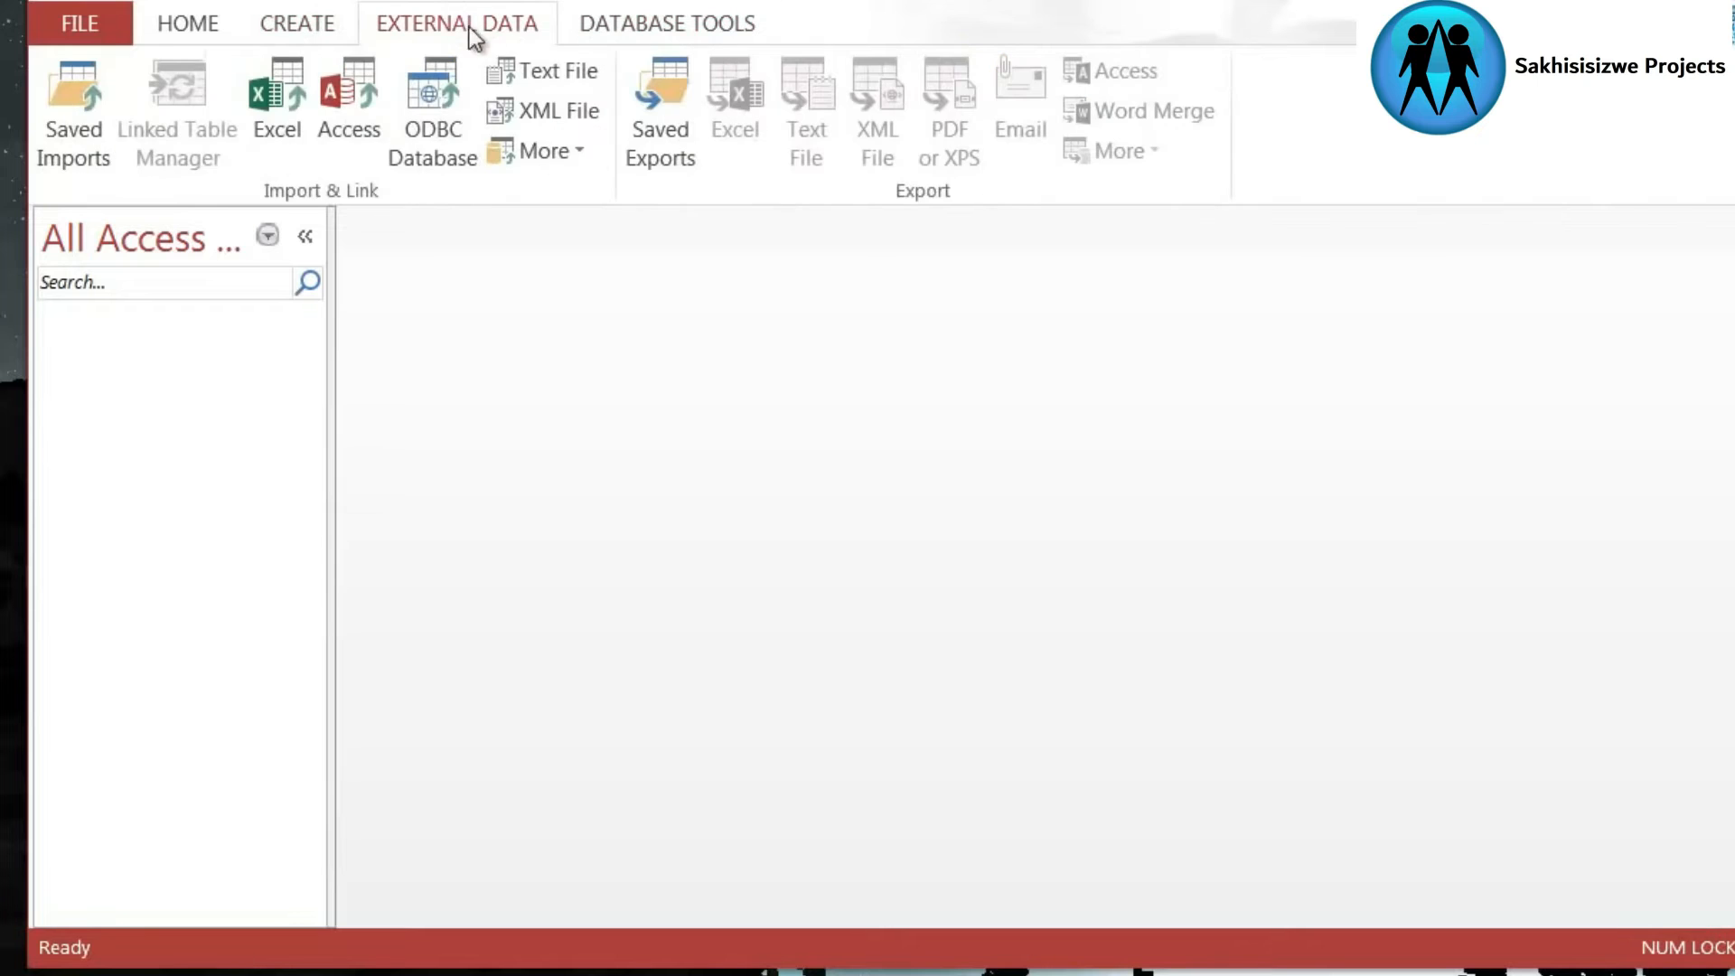
click(301, 25)
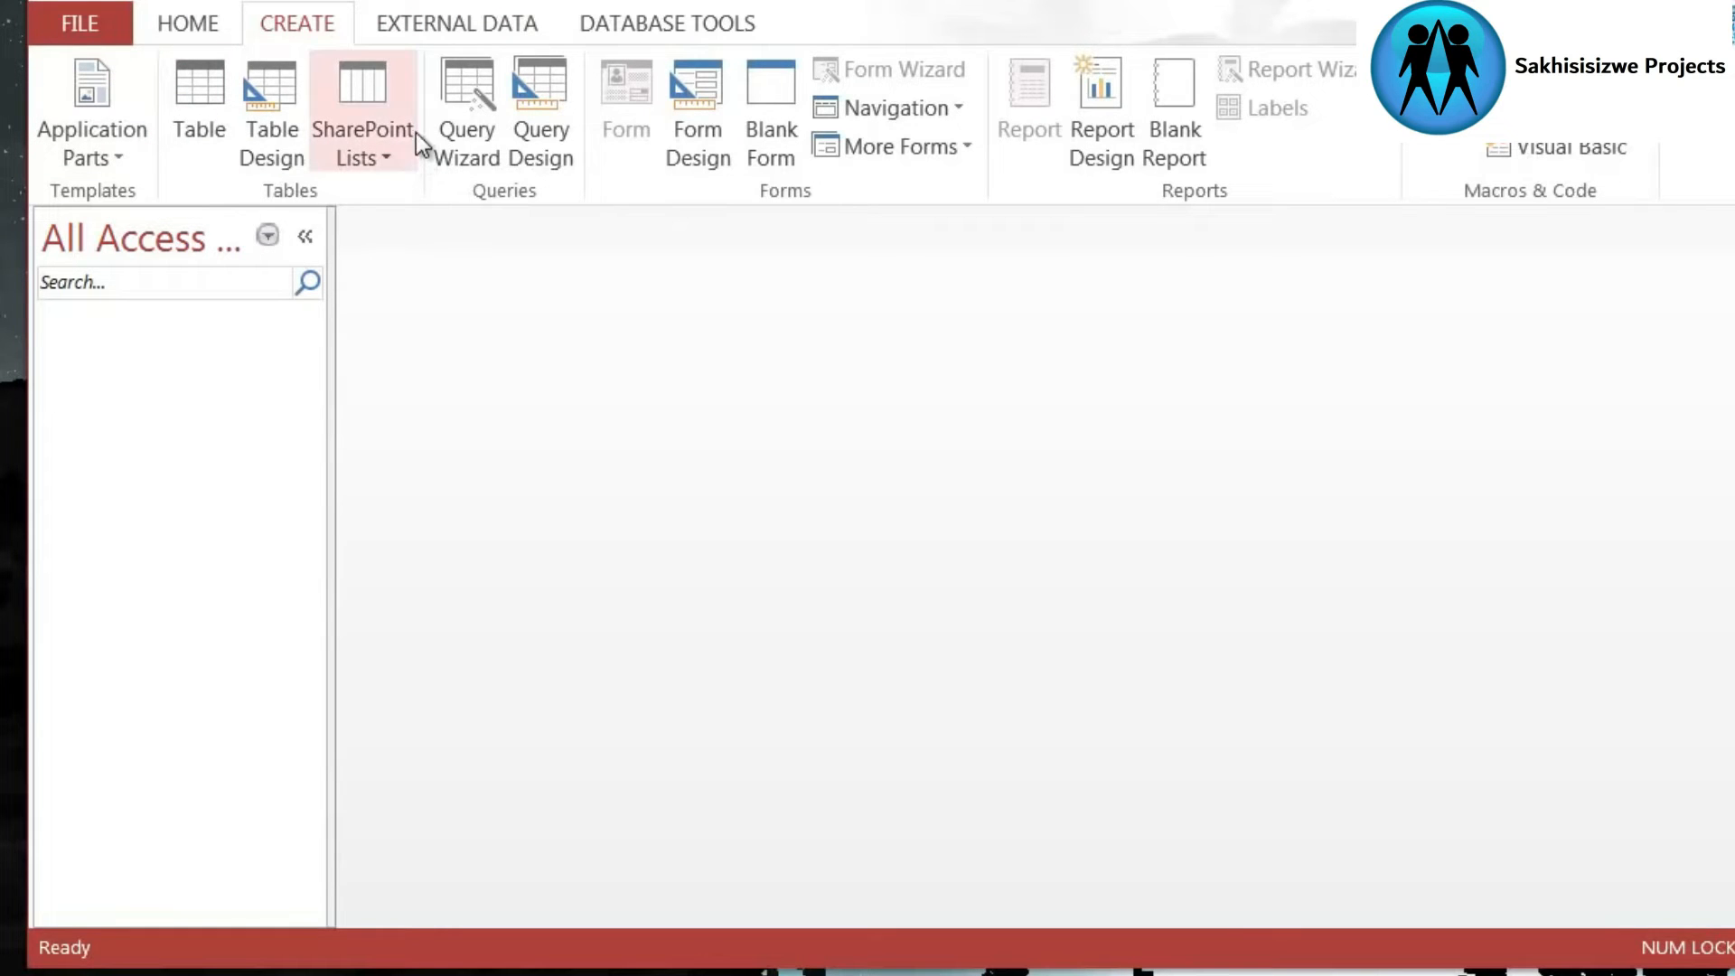
click(193, 106)
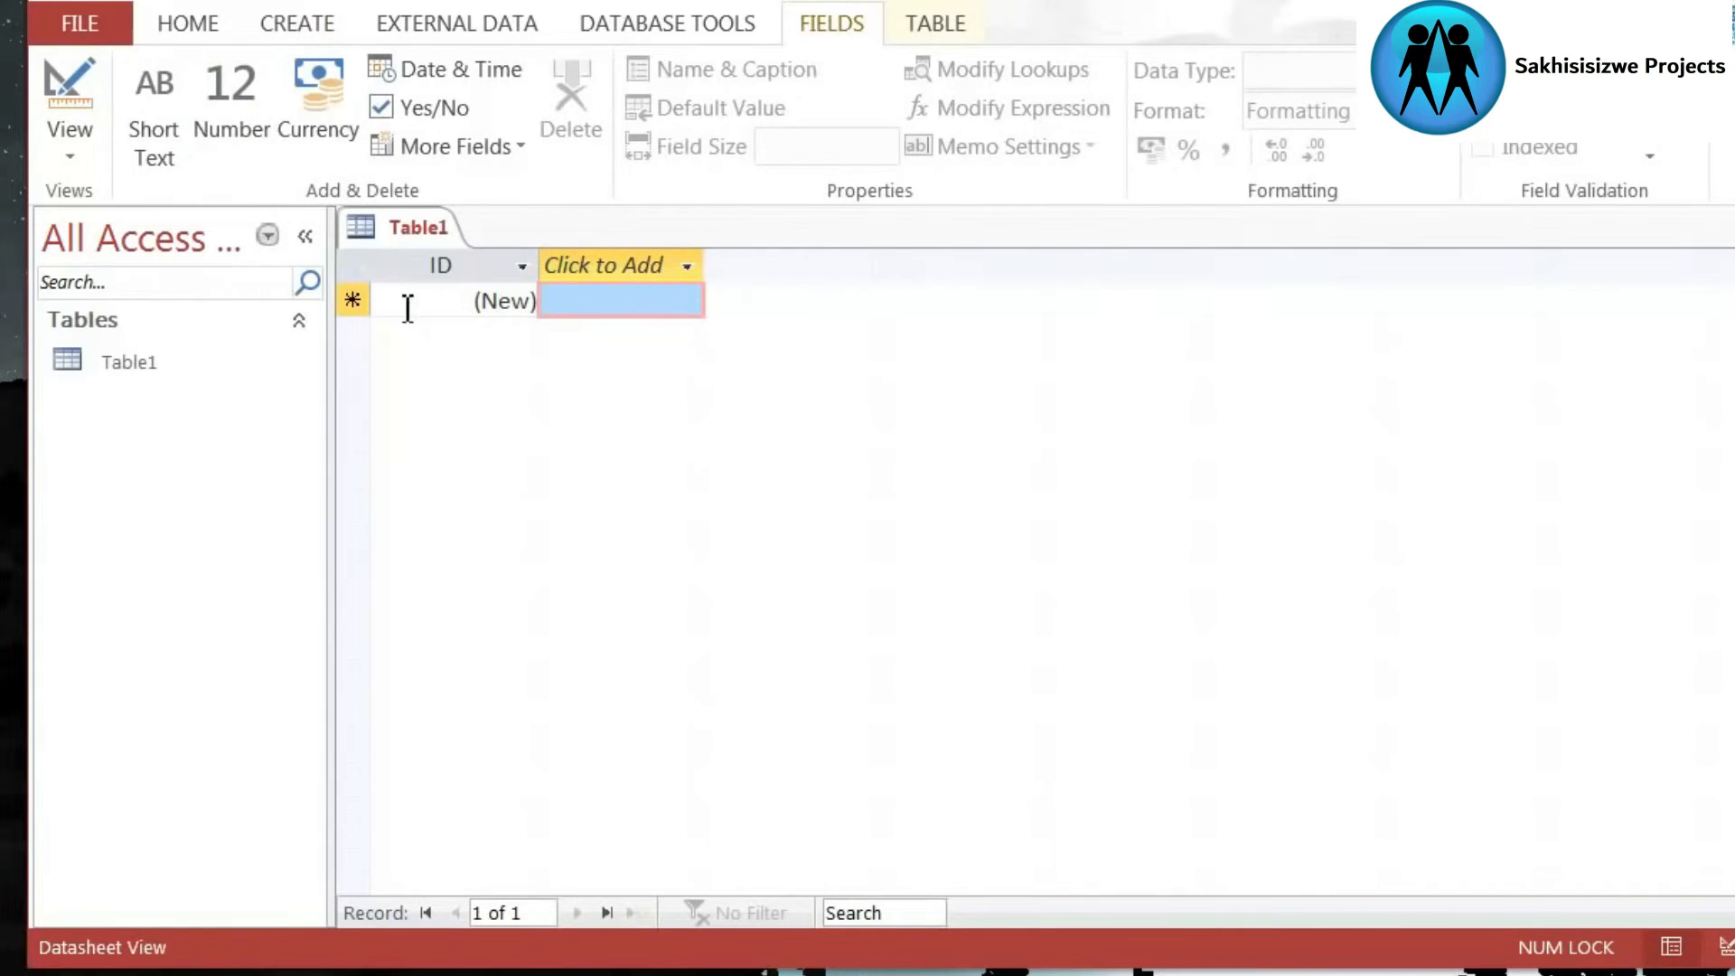
right_click(381, 225)
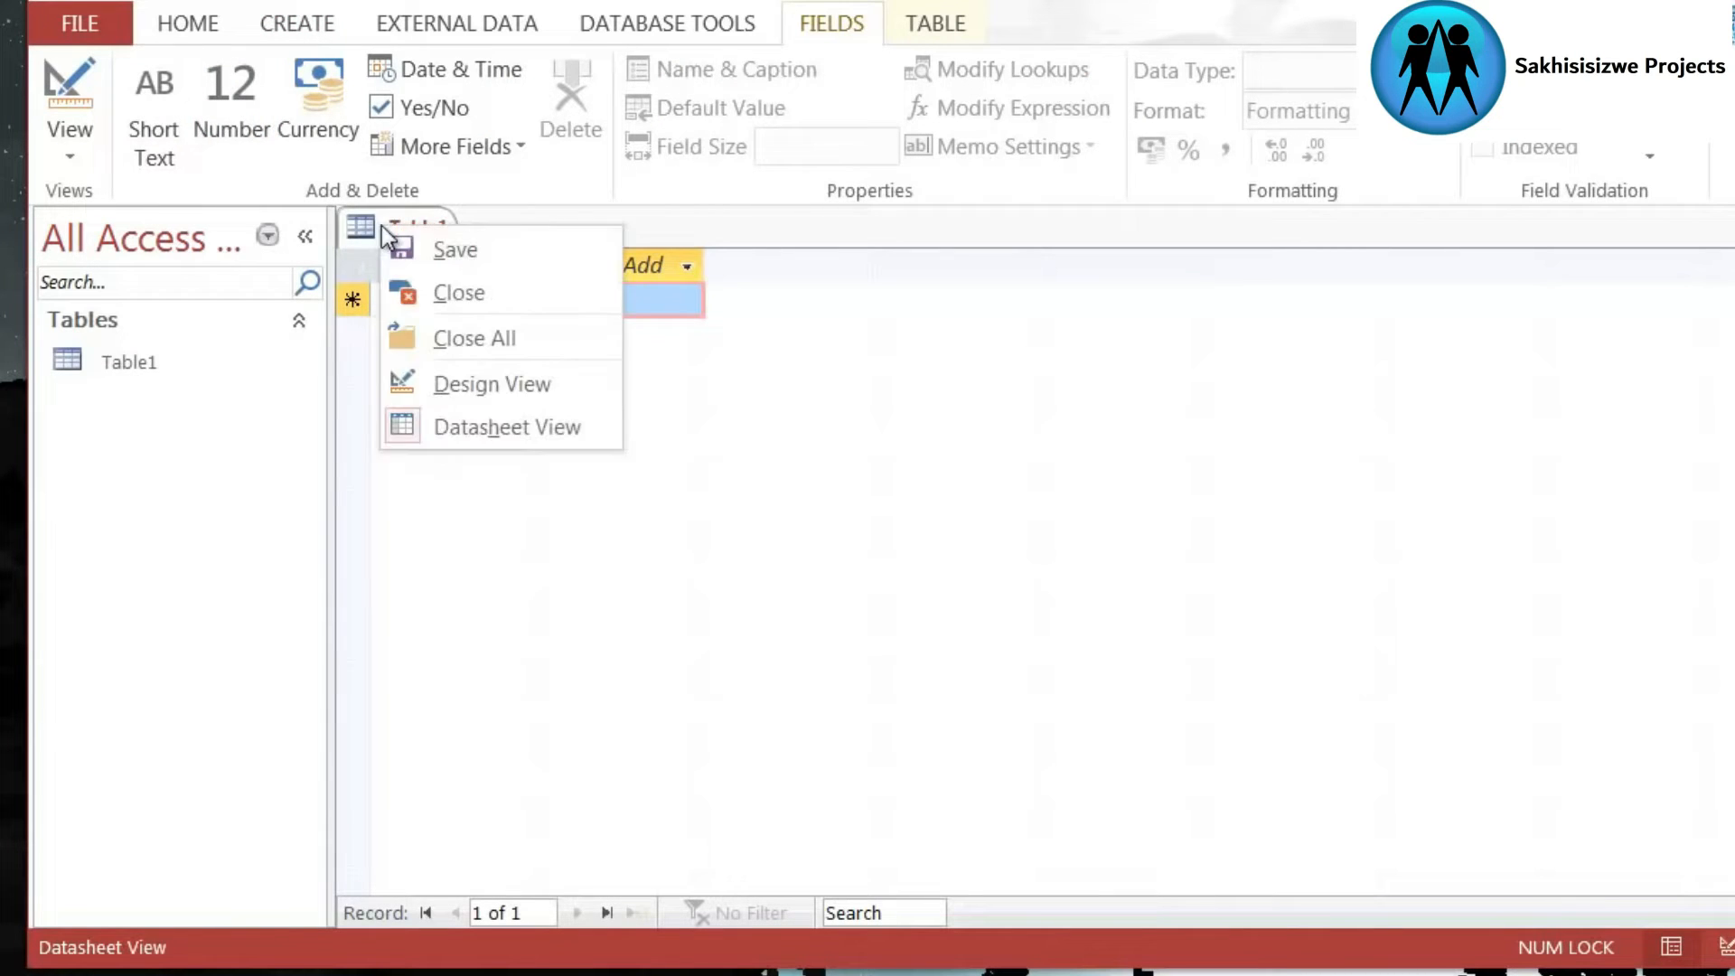
click(460, 291)
- Create a new table in Design view and narrow the Property Sheet so the field grid shows its Description column
click(307, 25)
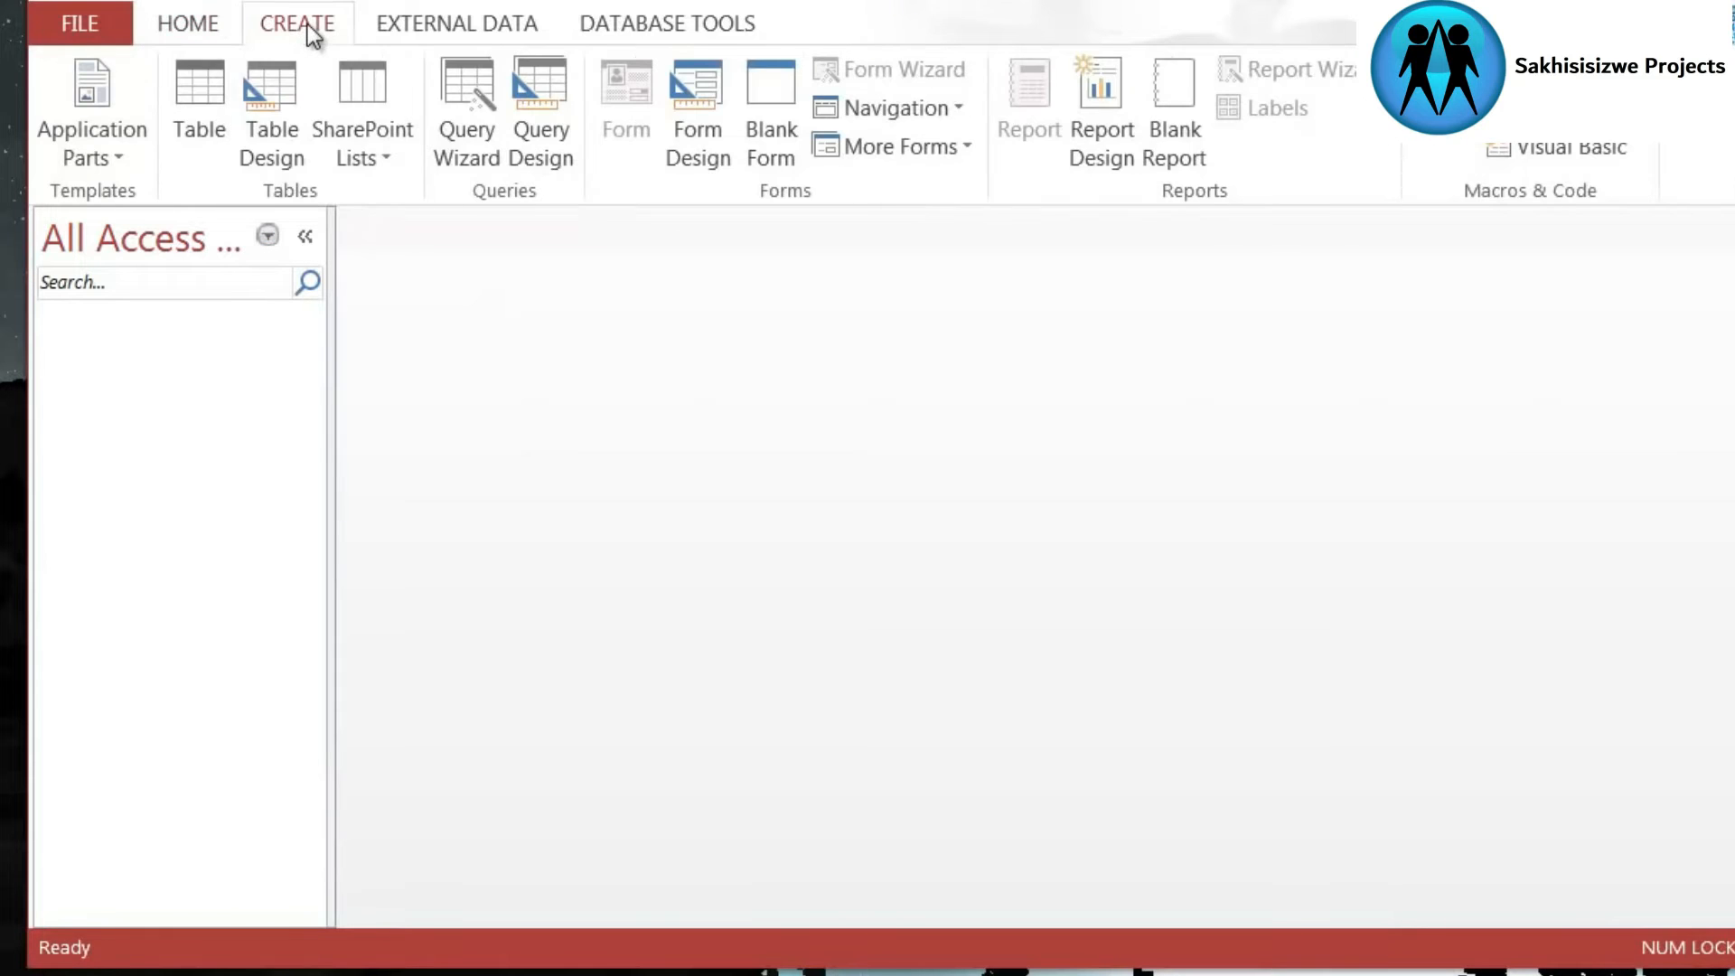
click(280, 113)
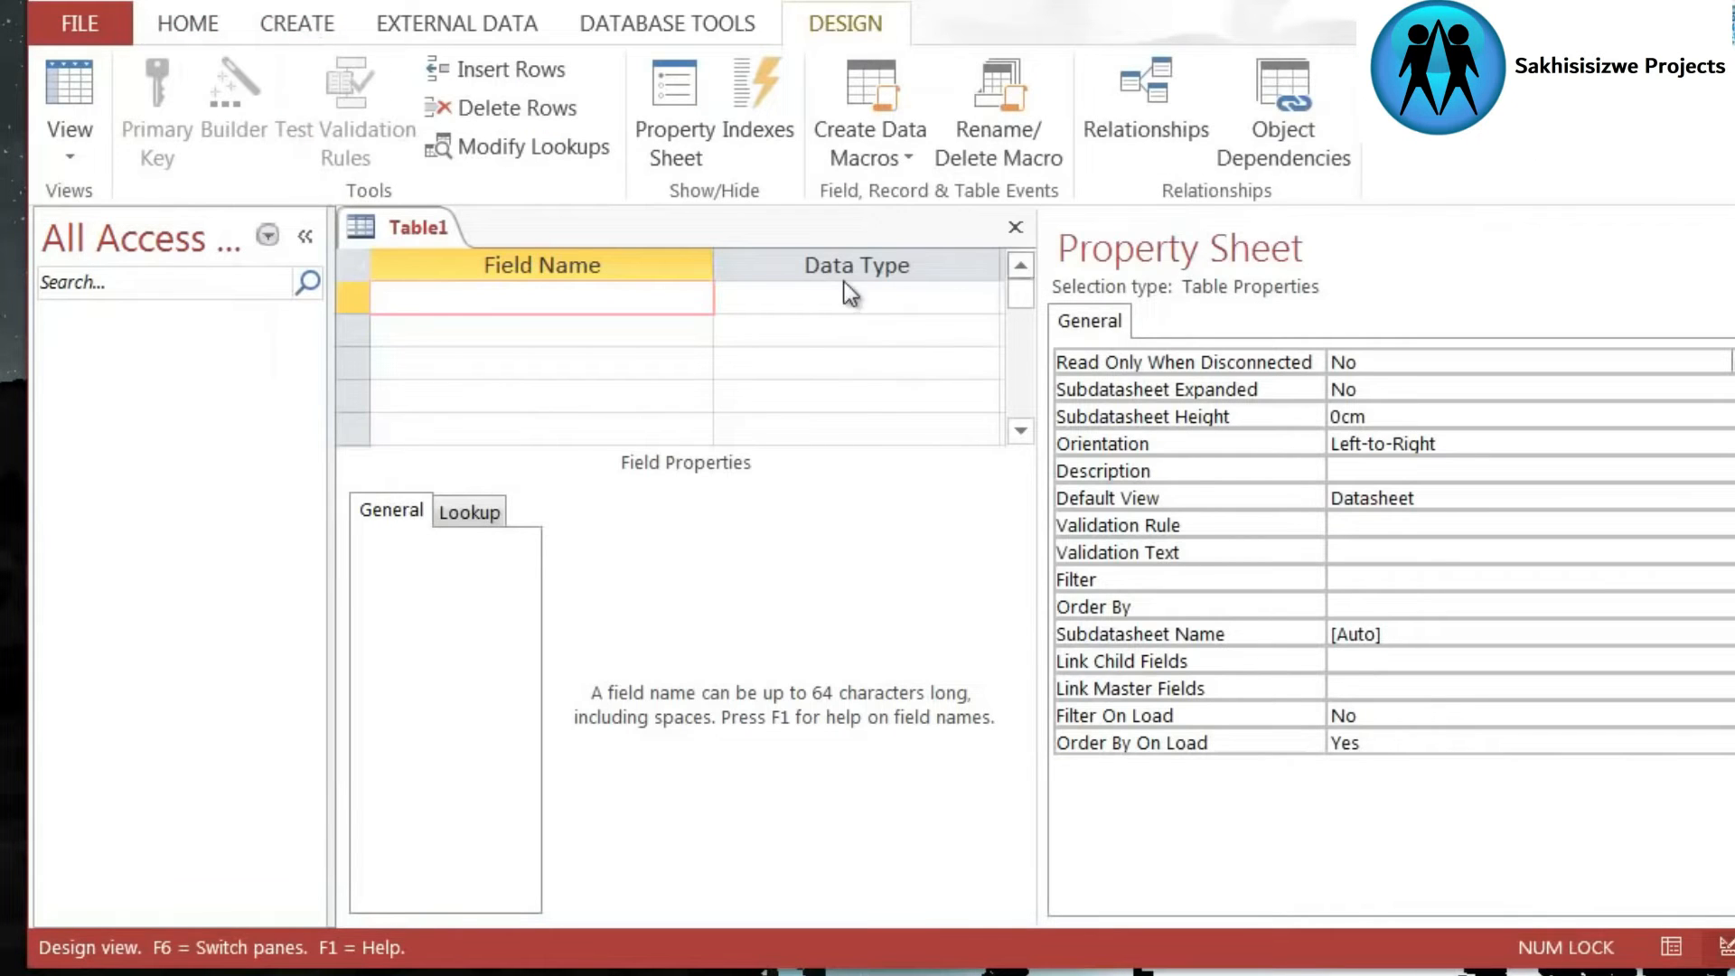
drag(1046, 318, 1315, 327)
click(434, 331)
click(449, 364)
click(491, 331)
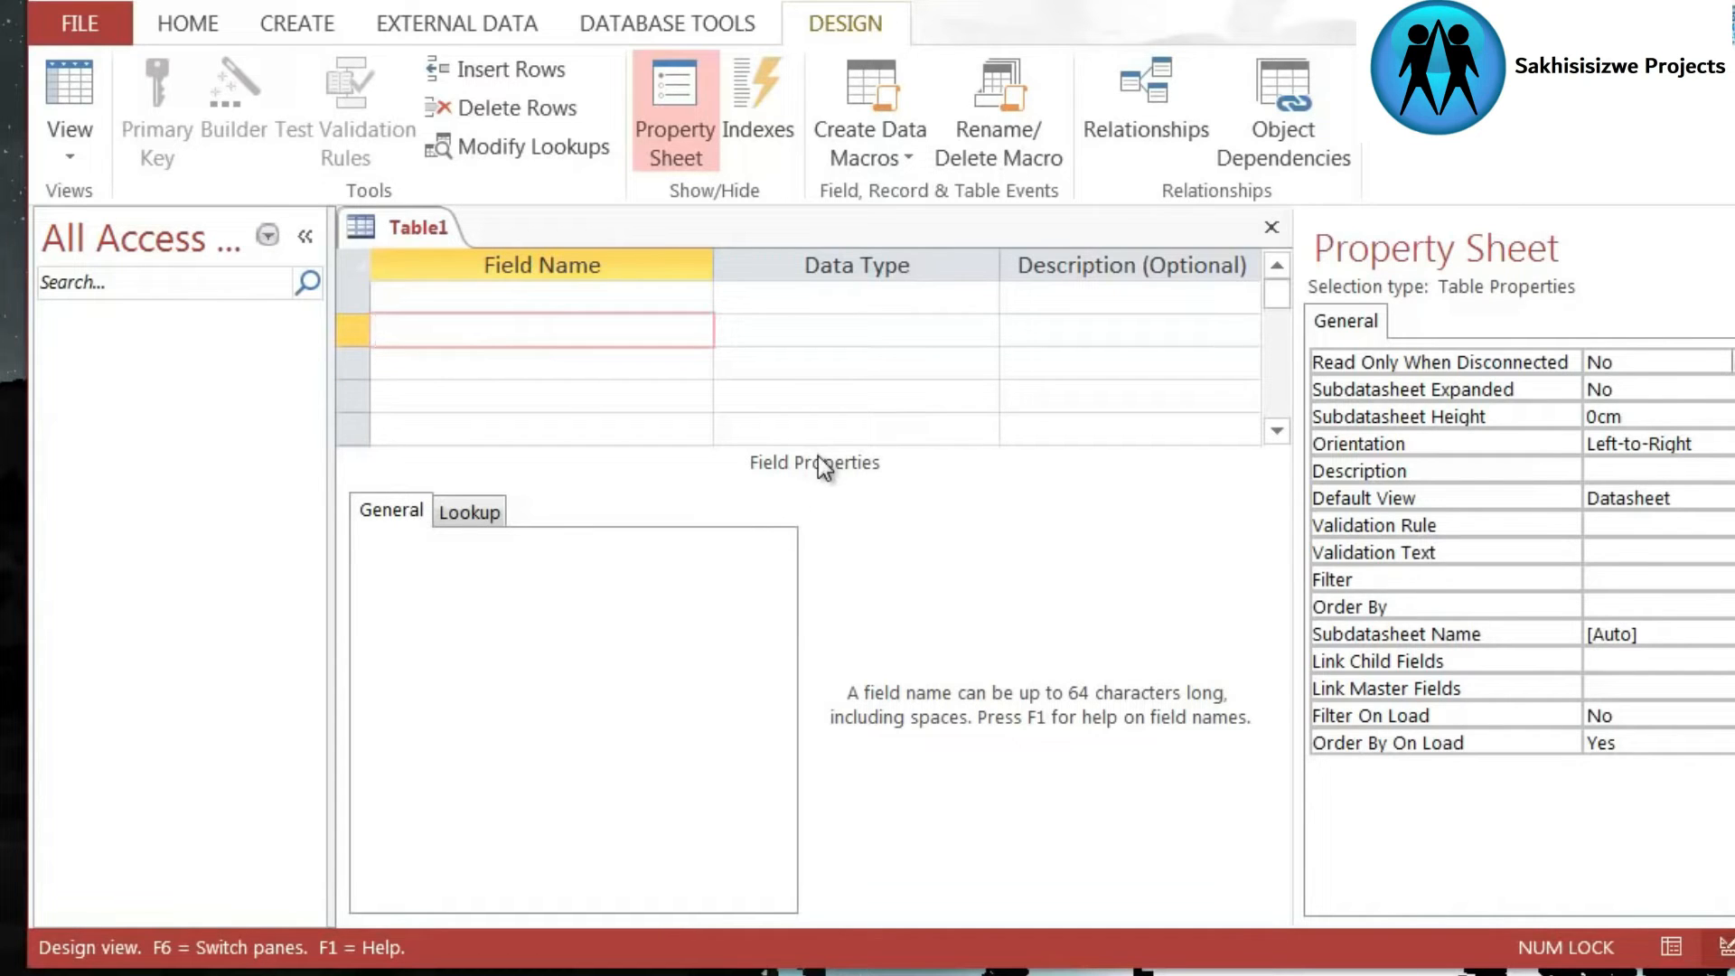
- Add a first field named UserID to the table with the Number data type
click(548, 303)
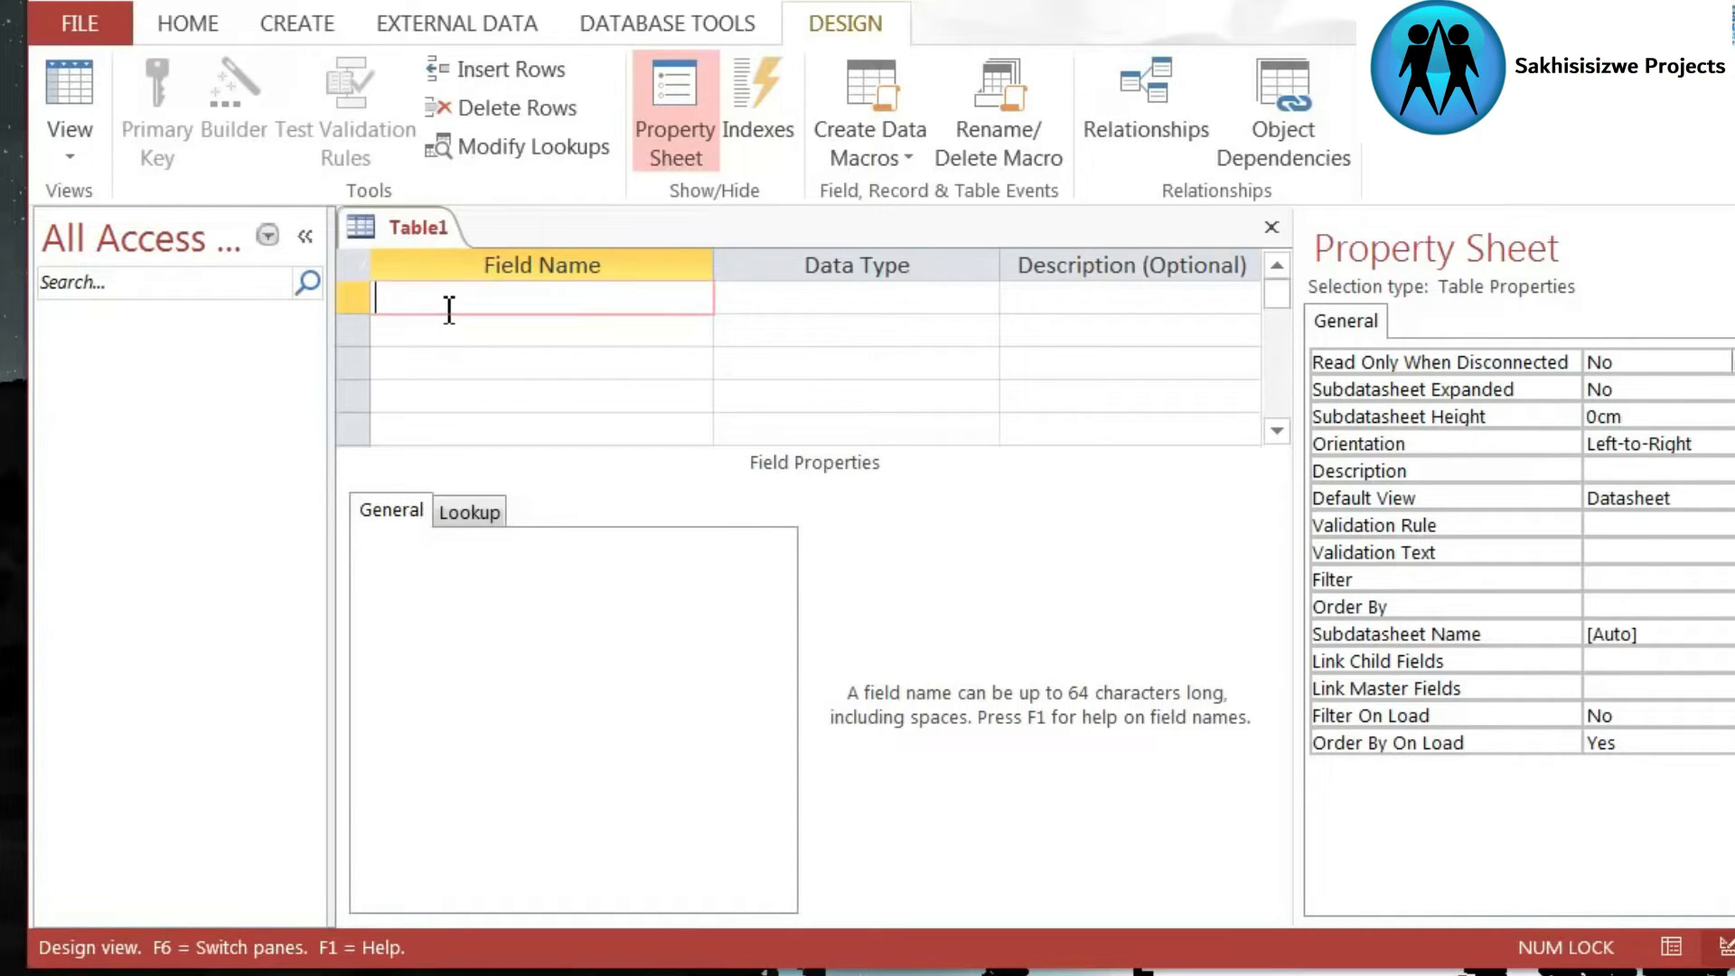
text(UserID)
click(781, 301)
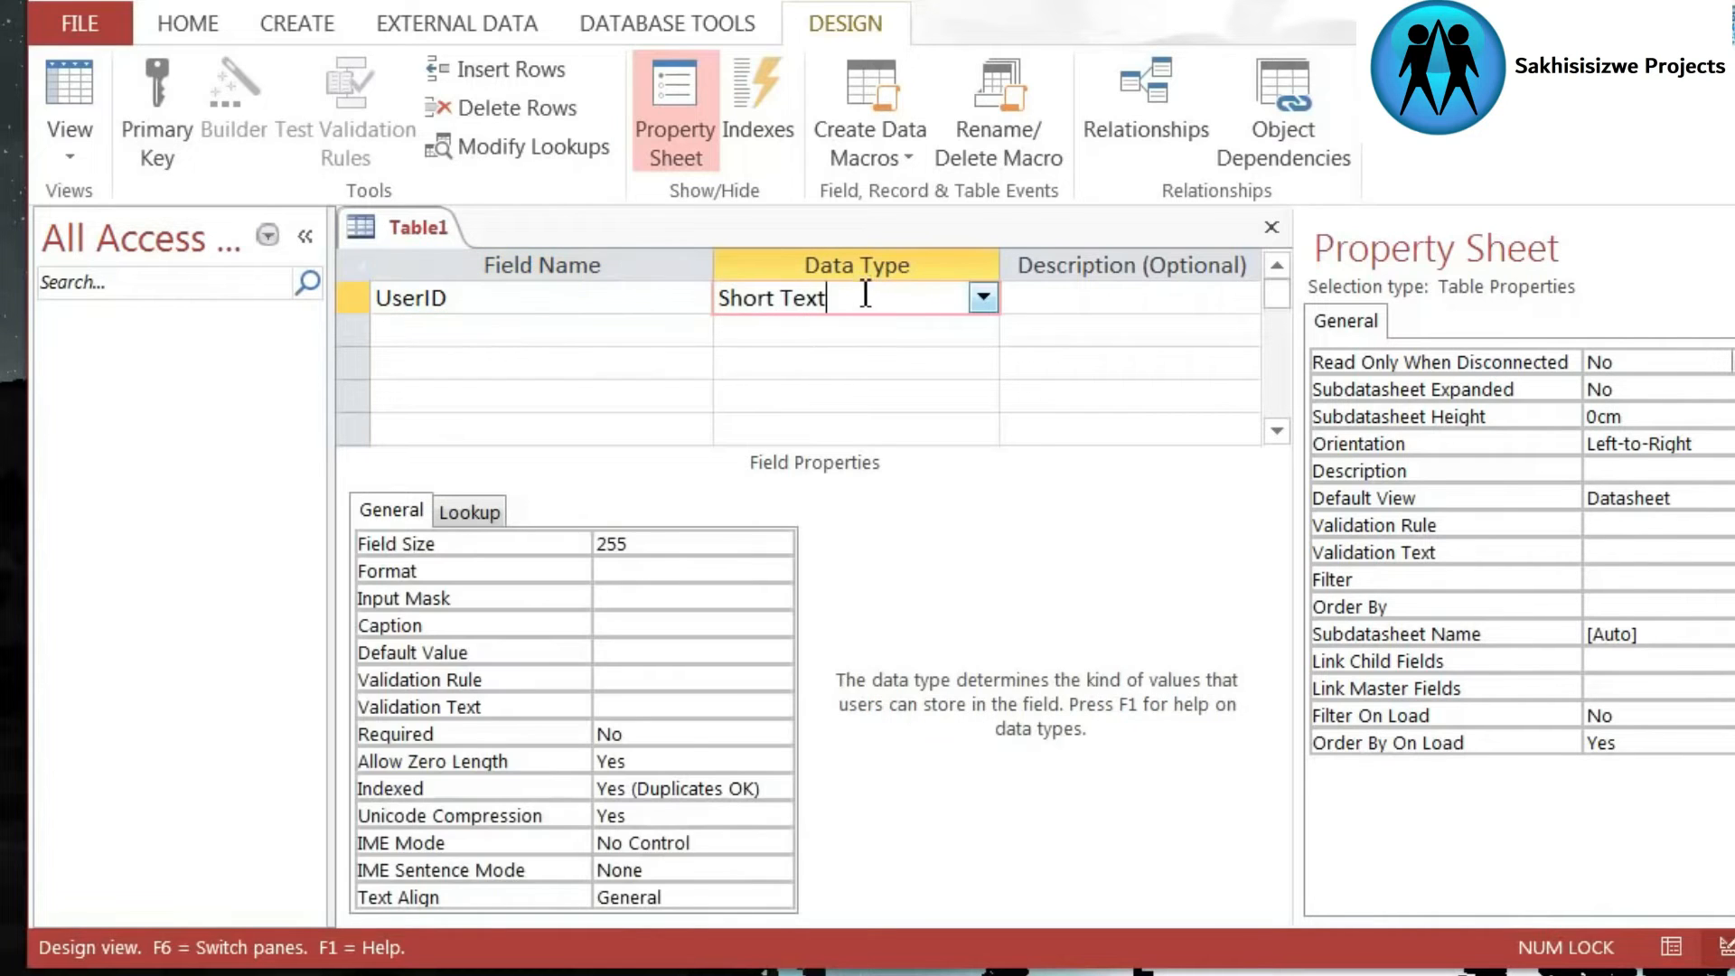
click(976, 298)
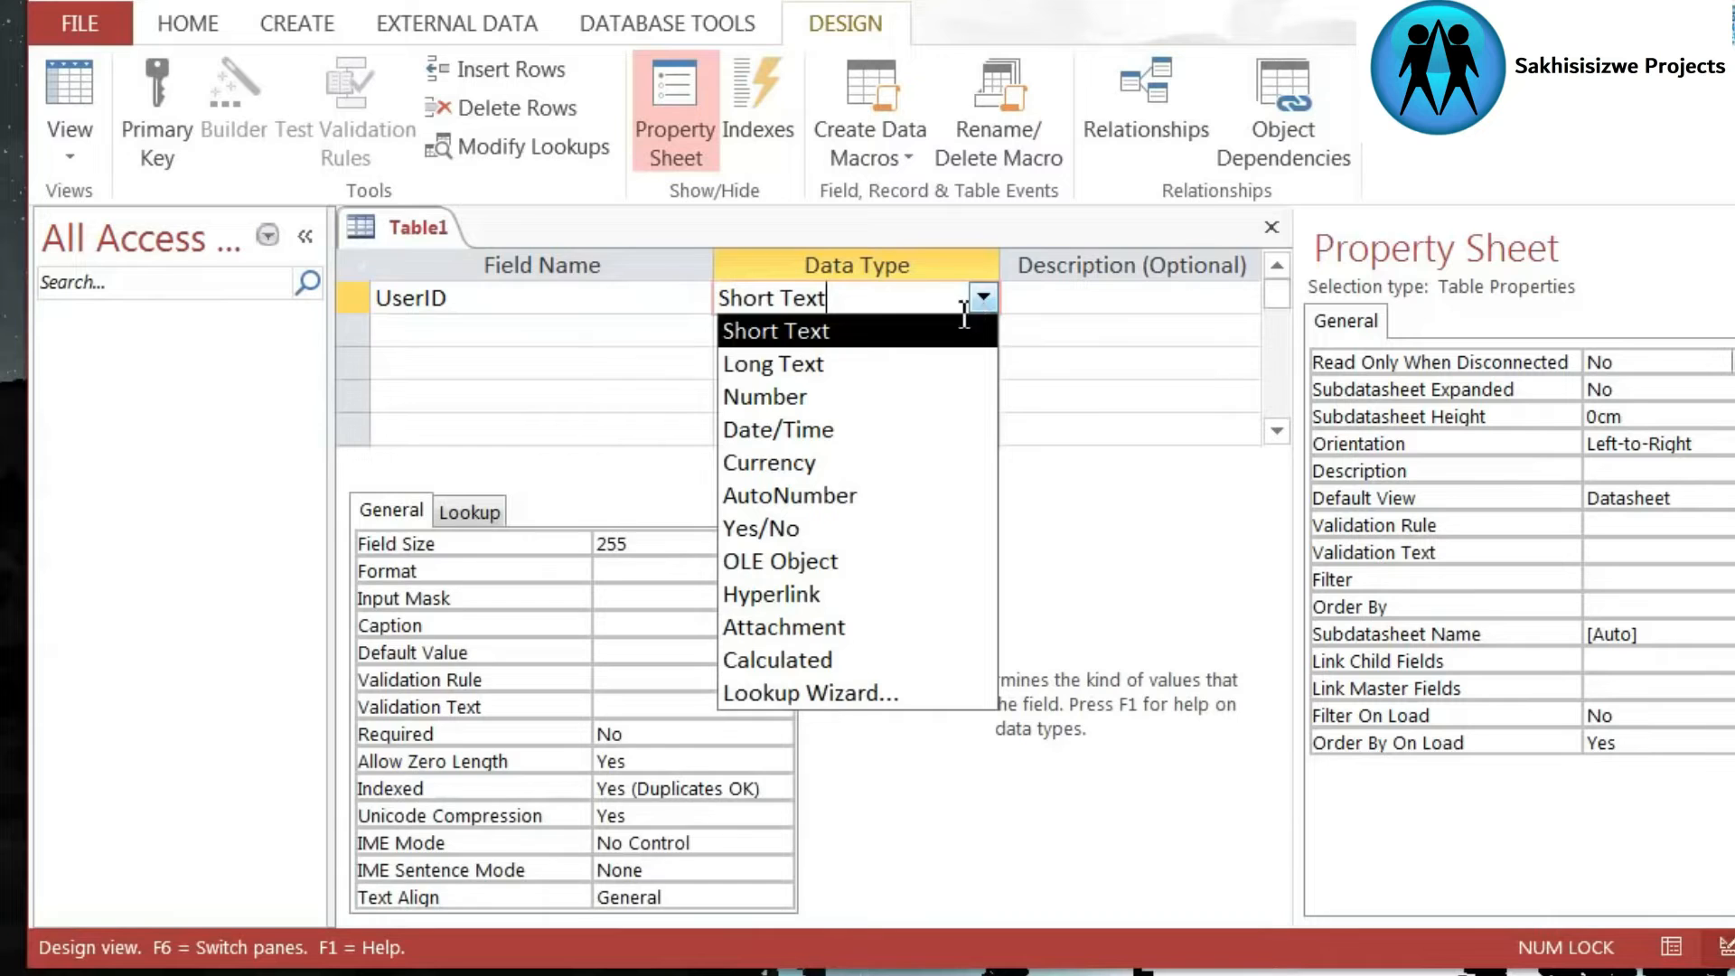
click(802, 397)
click(728, 546)
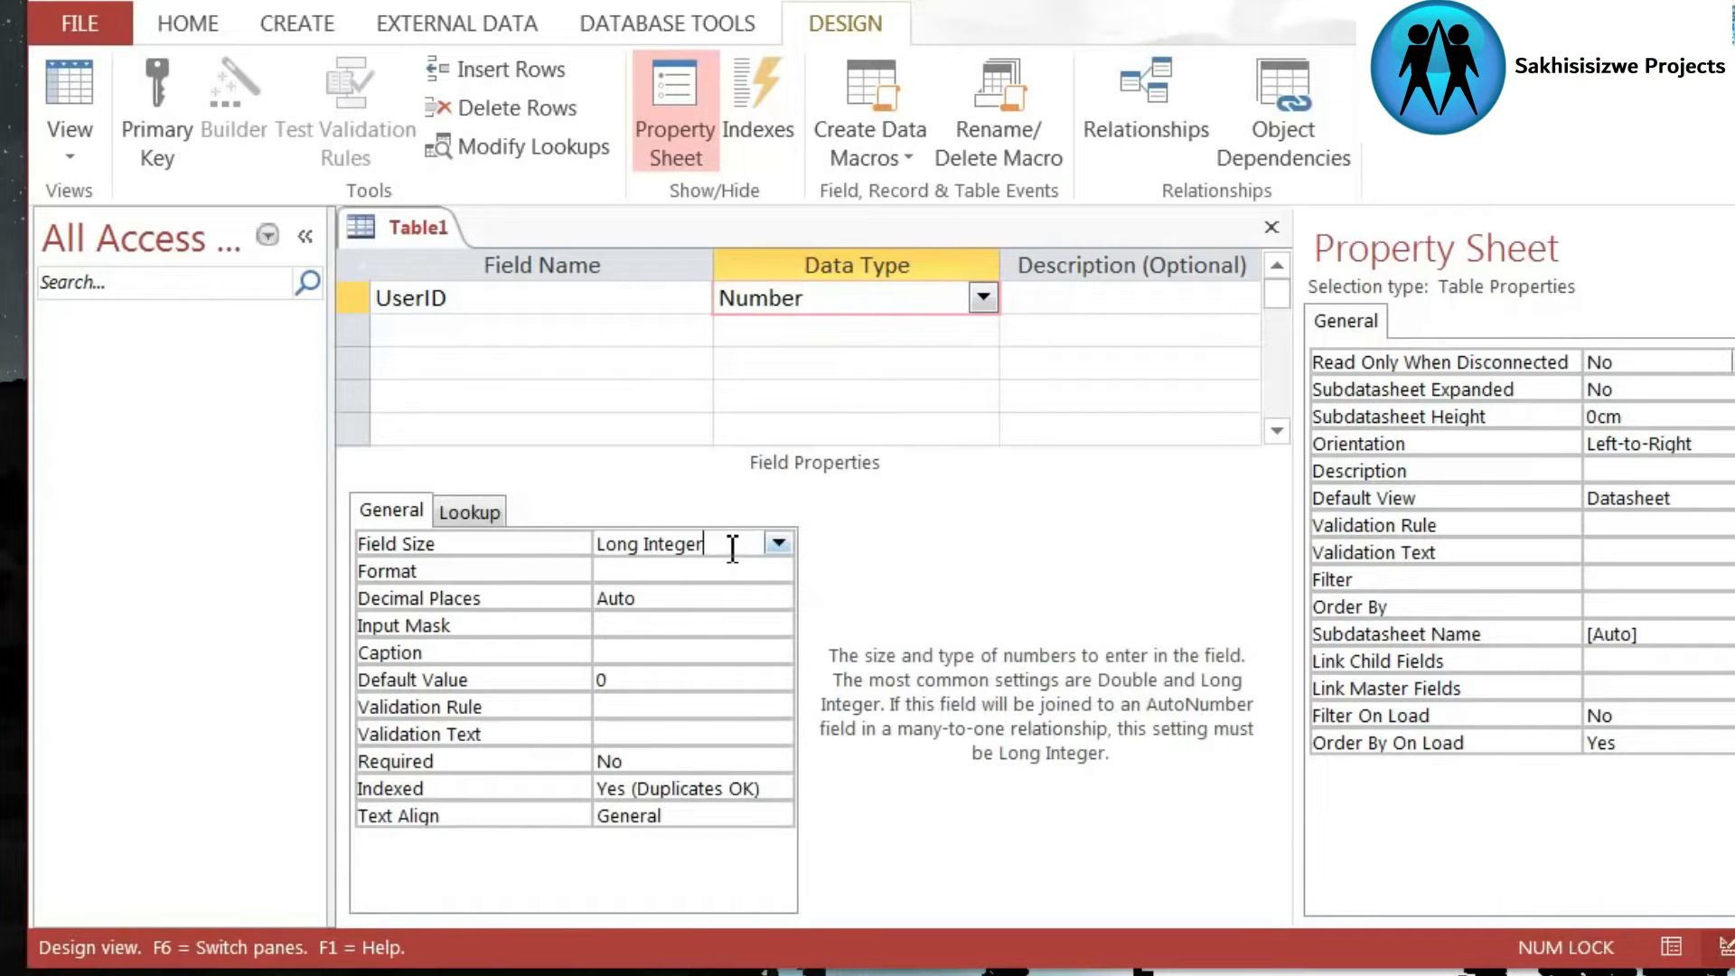
click(845, 291)
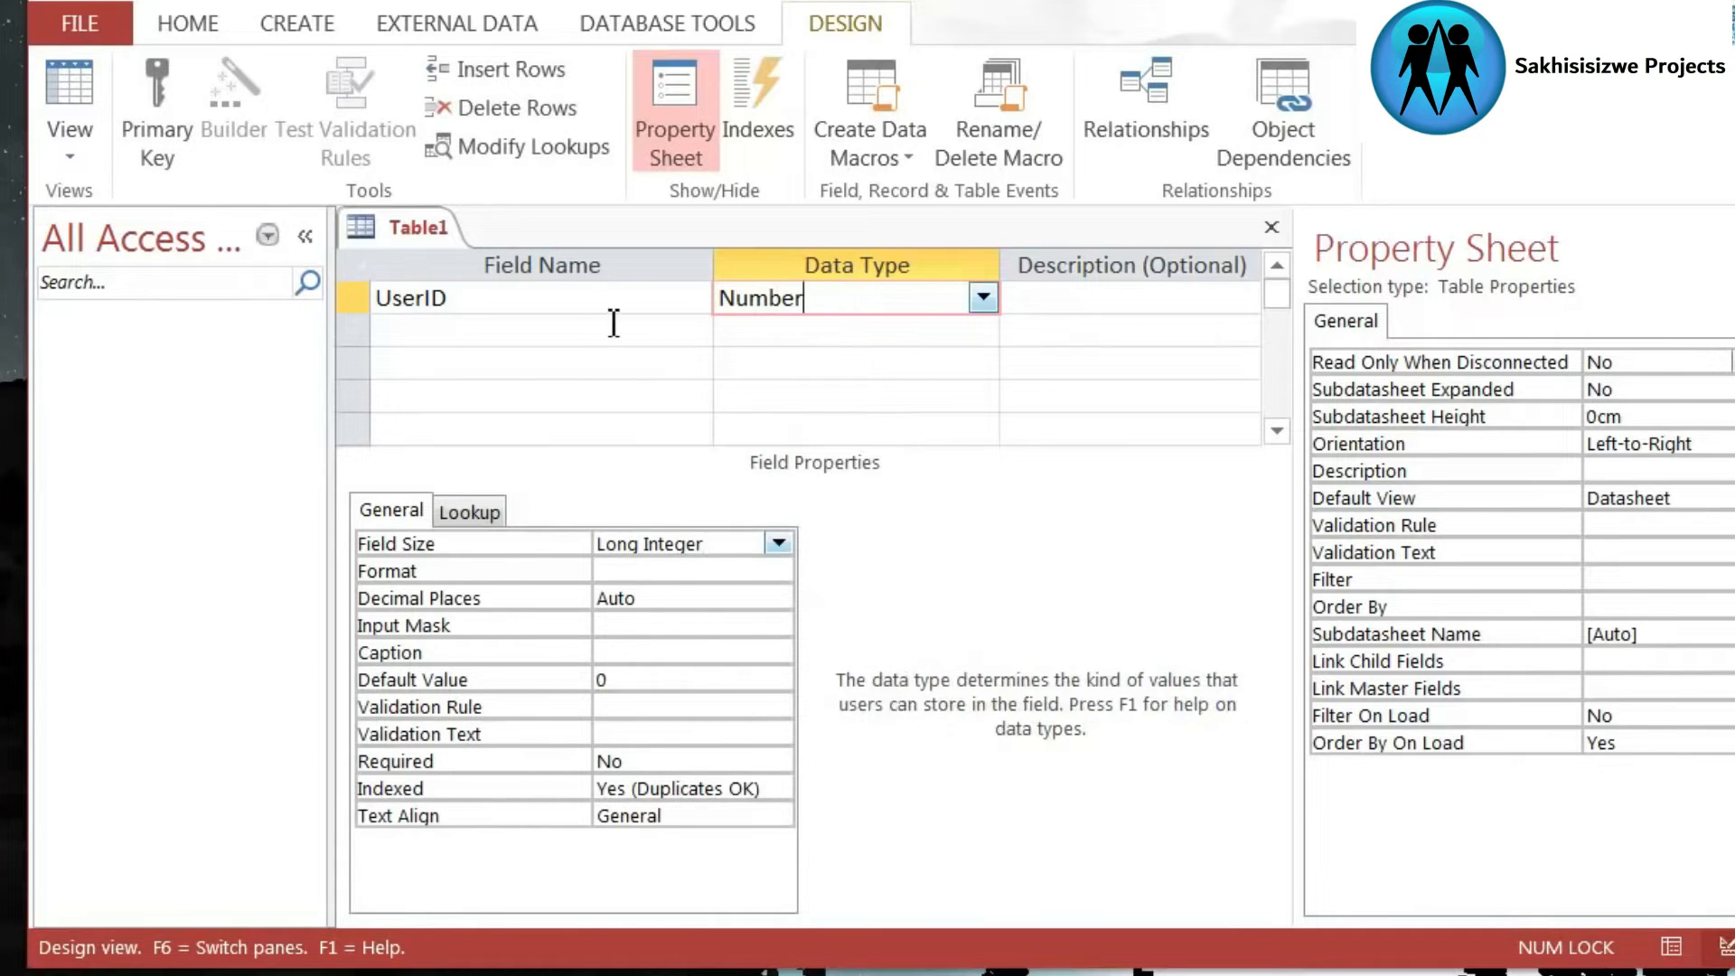
- Add a second field named UserName with the Short Text data type
click(564, 329)
text(User)
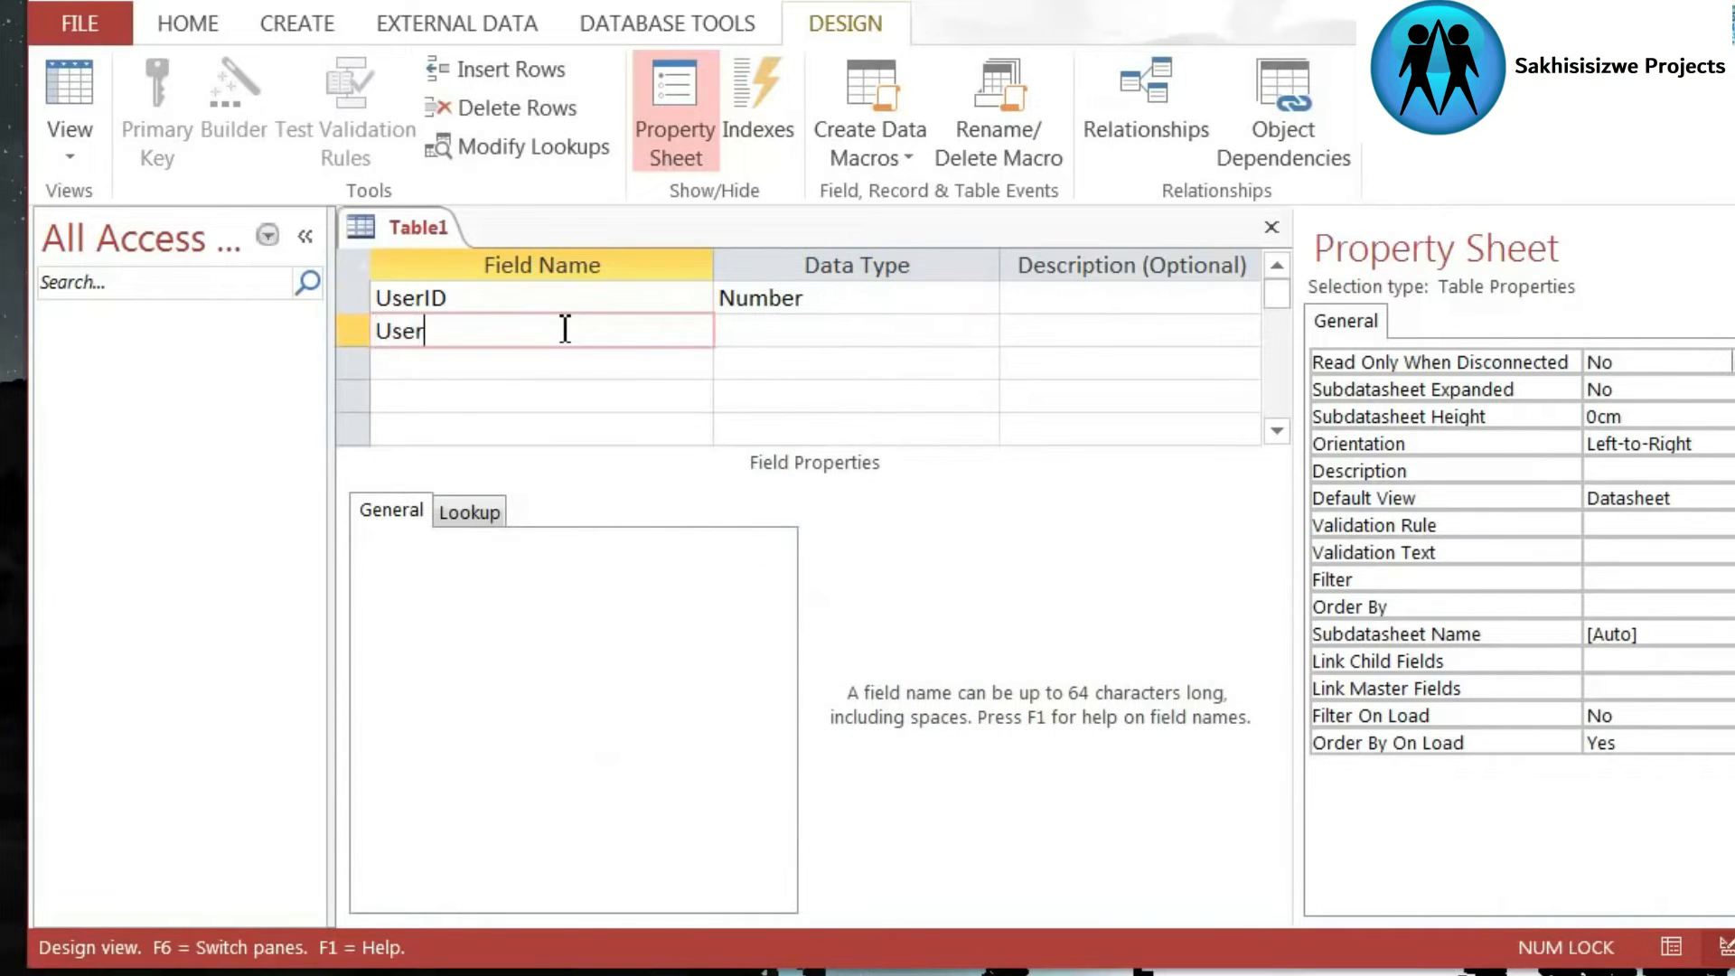
text(Name)
key(Tab)
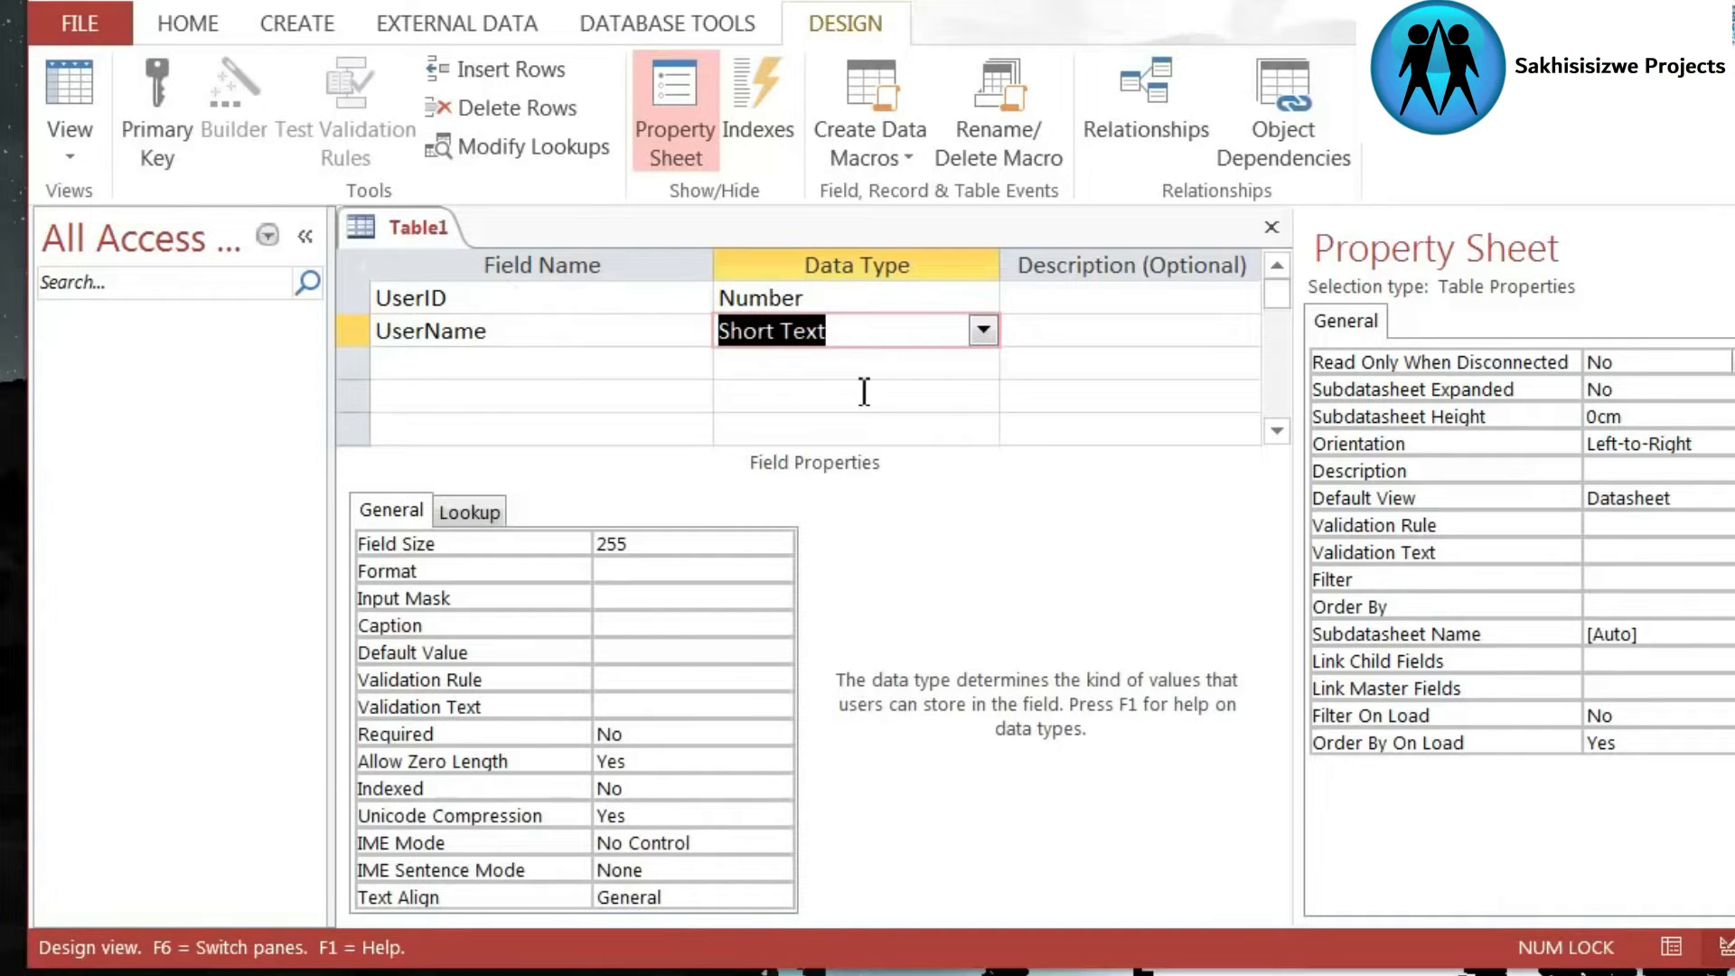
click(989, 327)
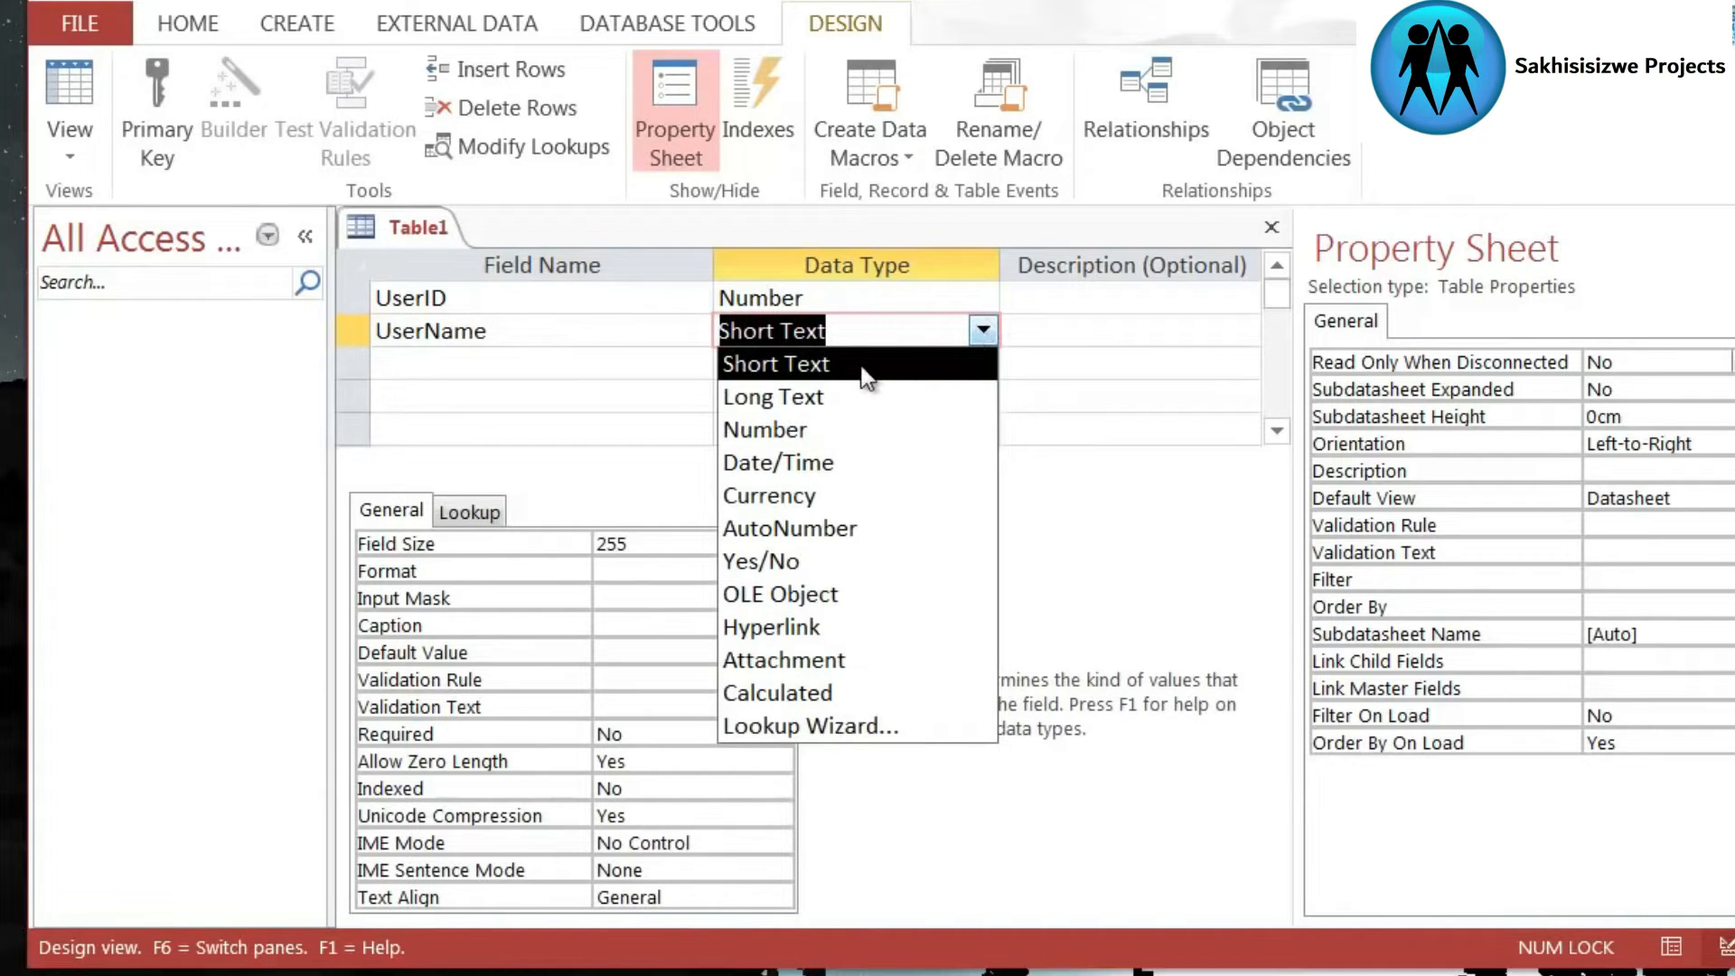
click(827, 364)
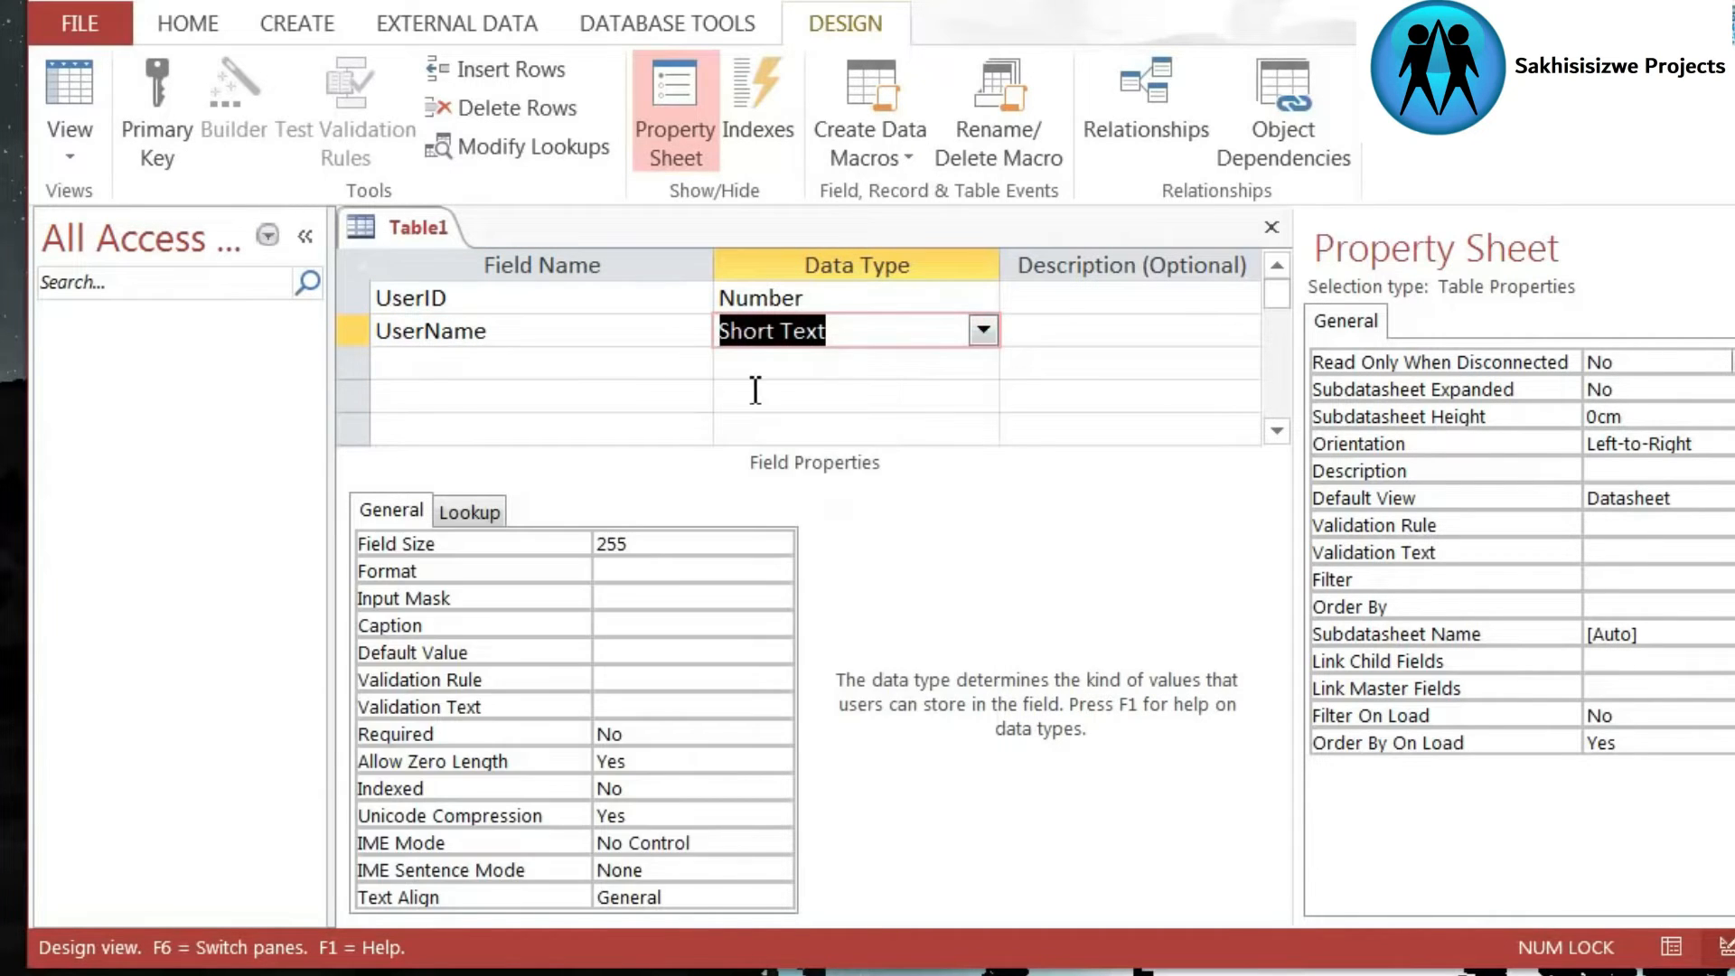
click(737, 362)
click(632, 366)
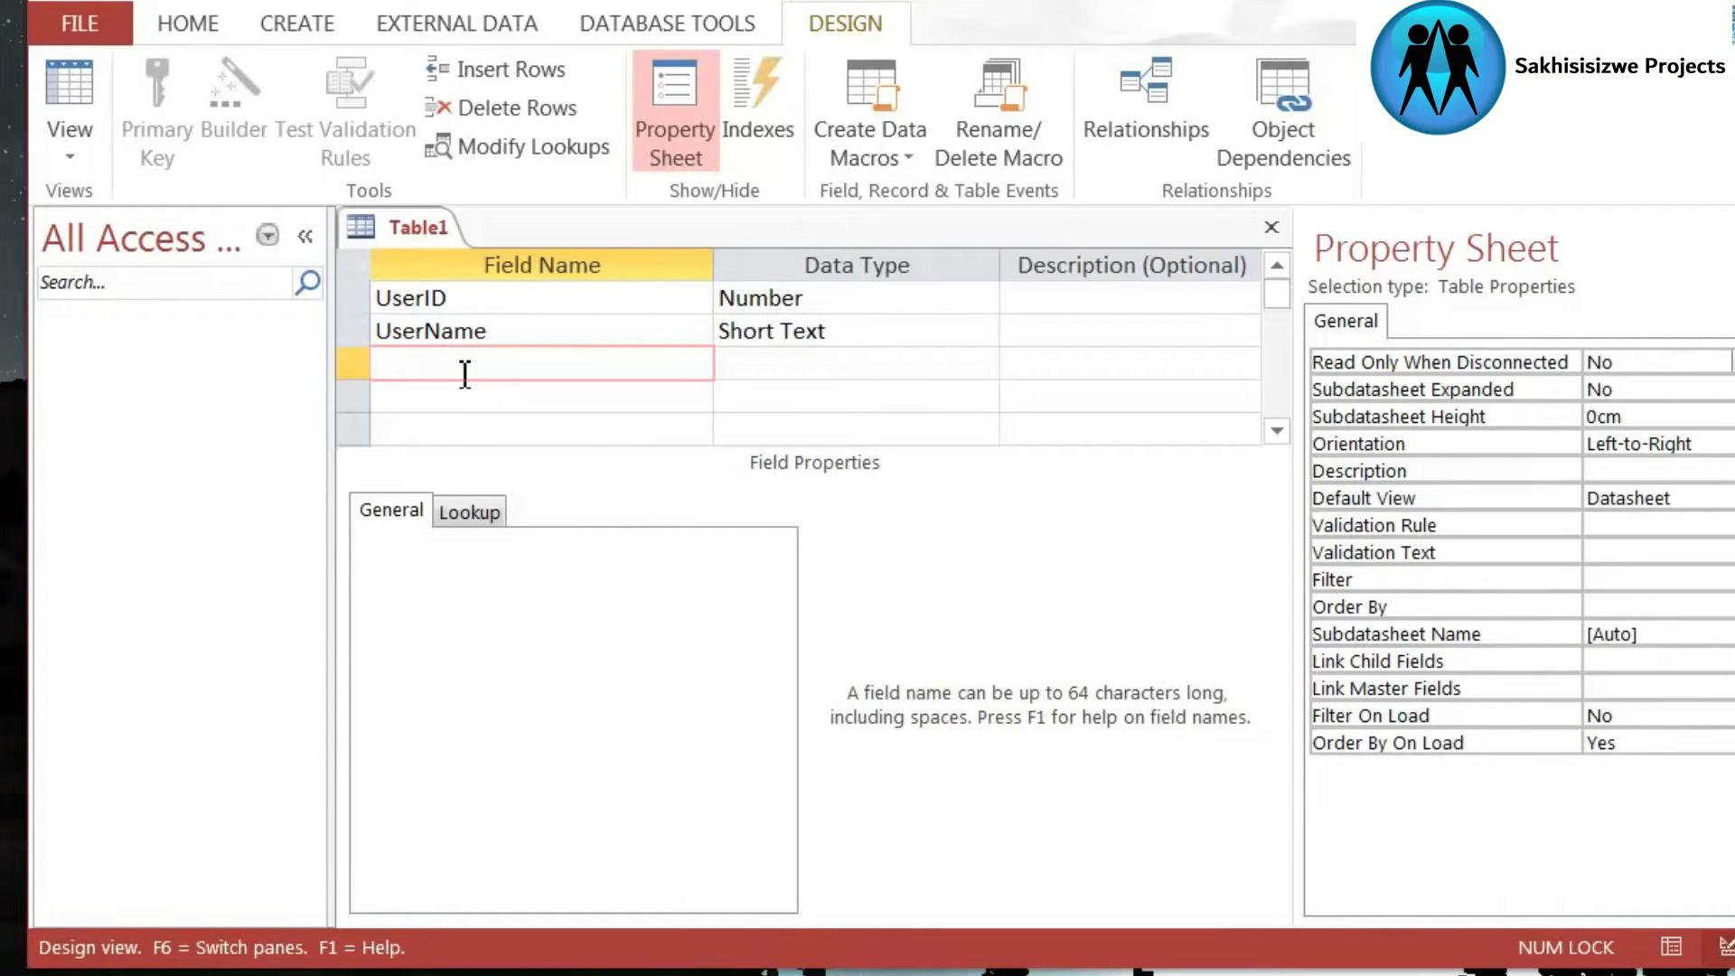
- Add a third field named UserCity with the Short Text data type
text(UserCity)
key(Tab)
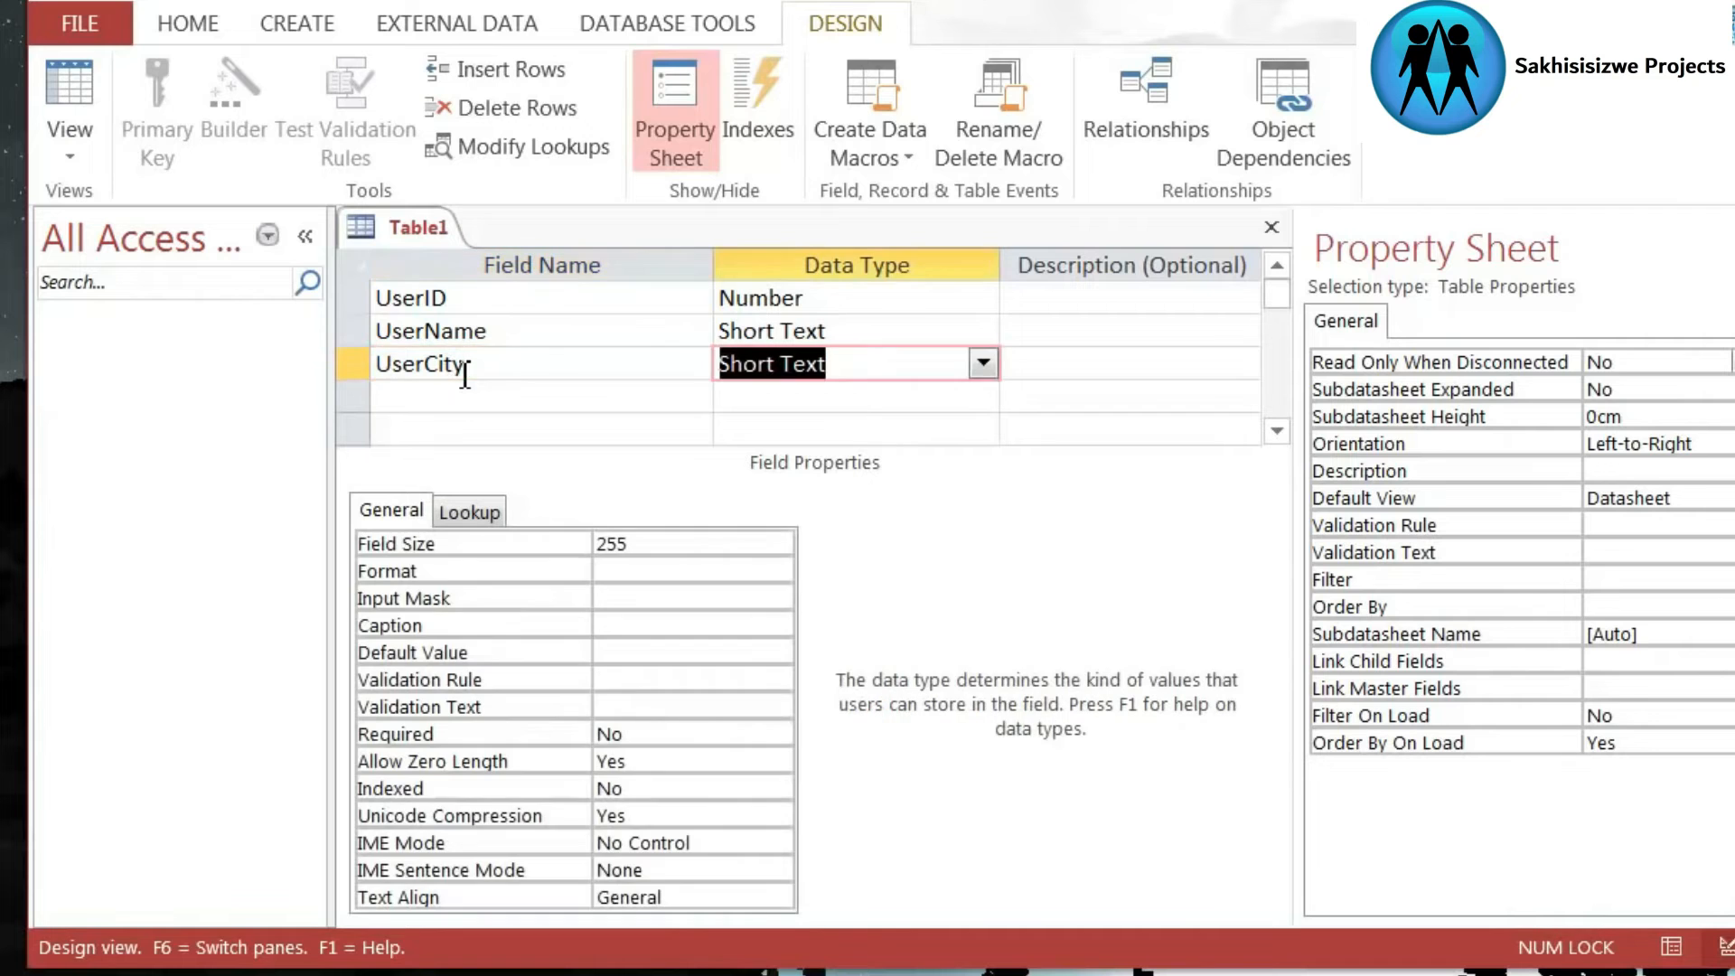
click(774, 395)
click(697, 399)
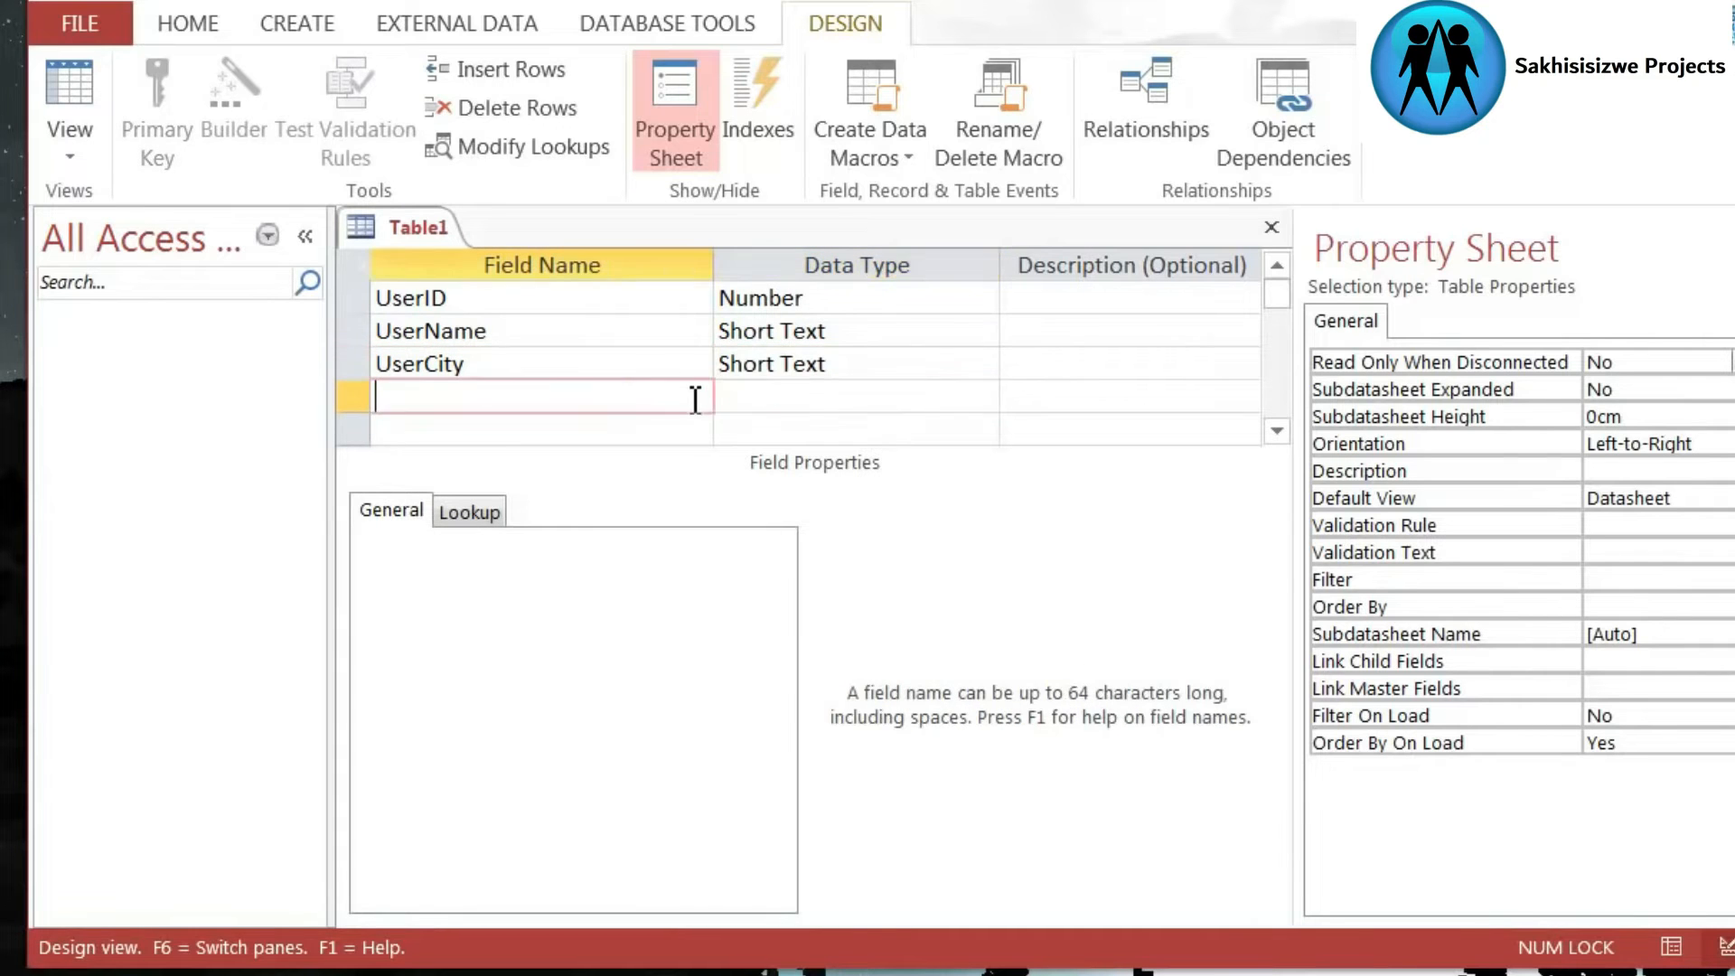
- Review the names and data types of the UserID, UserName and UserCity fields
click(859, 304)
click(853, 362)
click(605, 402)
click(555, 357)
click(528, 330)
click(488, 302)
click(534, 329)
click(515, 359)
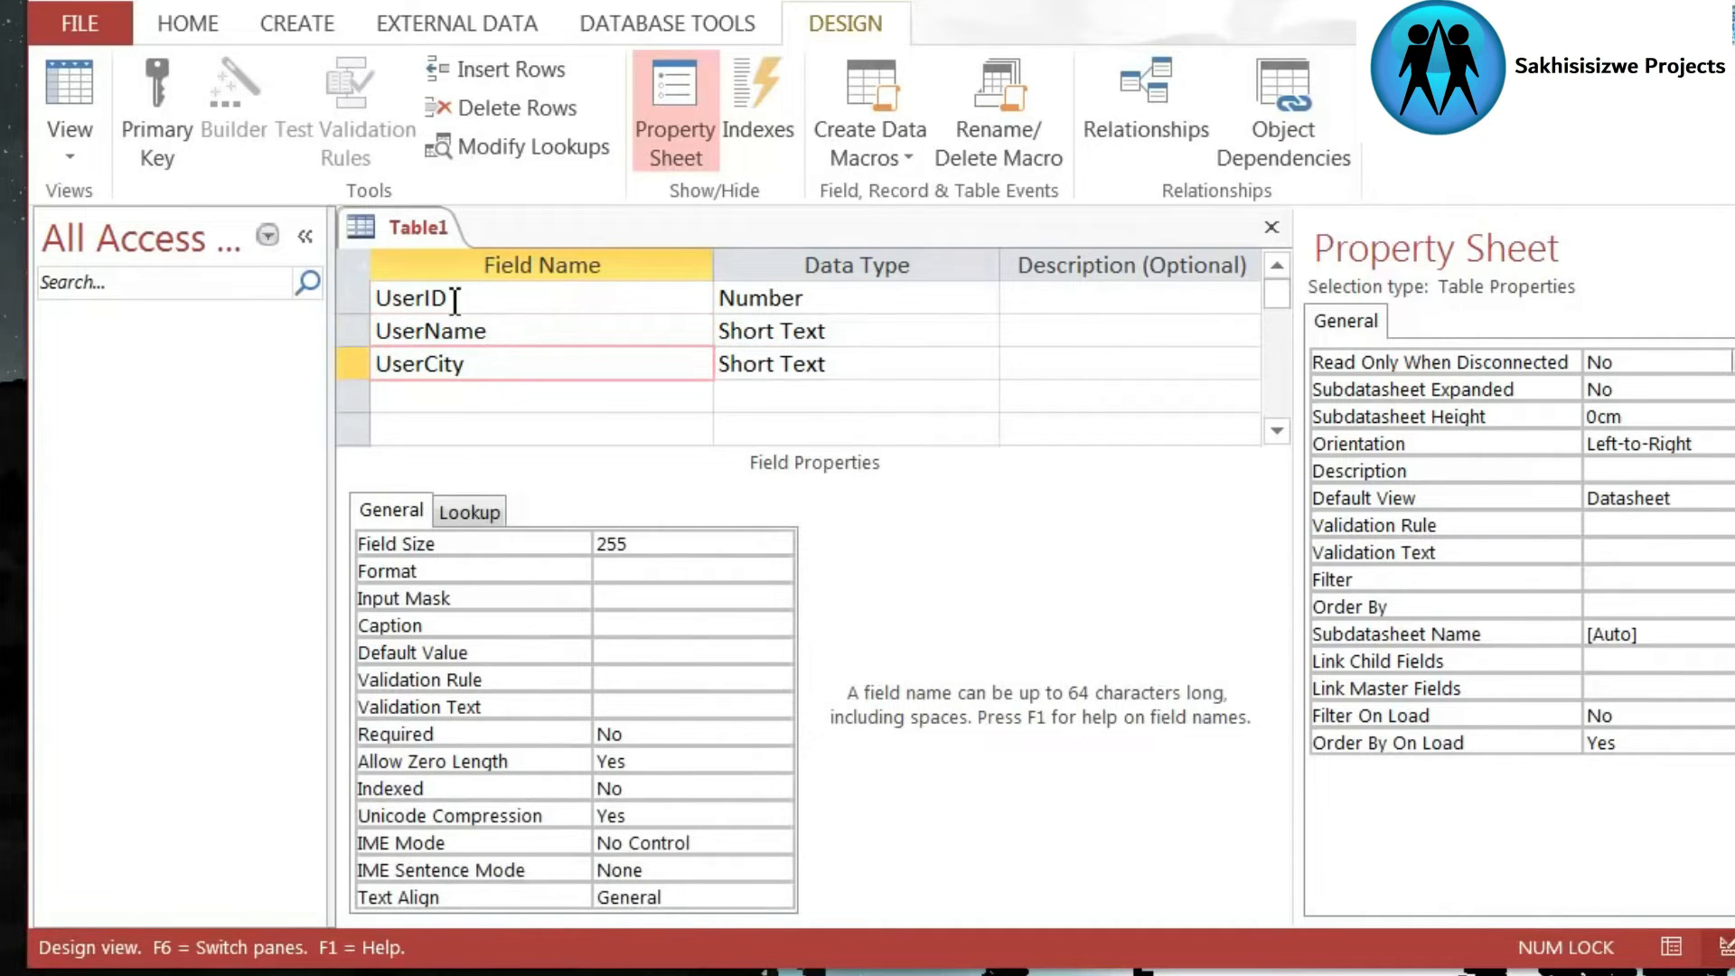
click(538, 331)
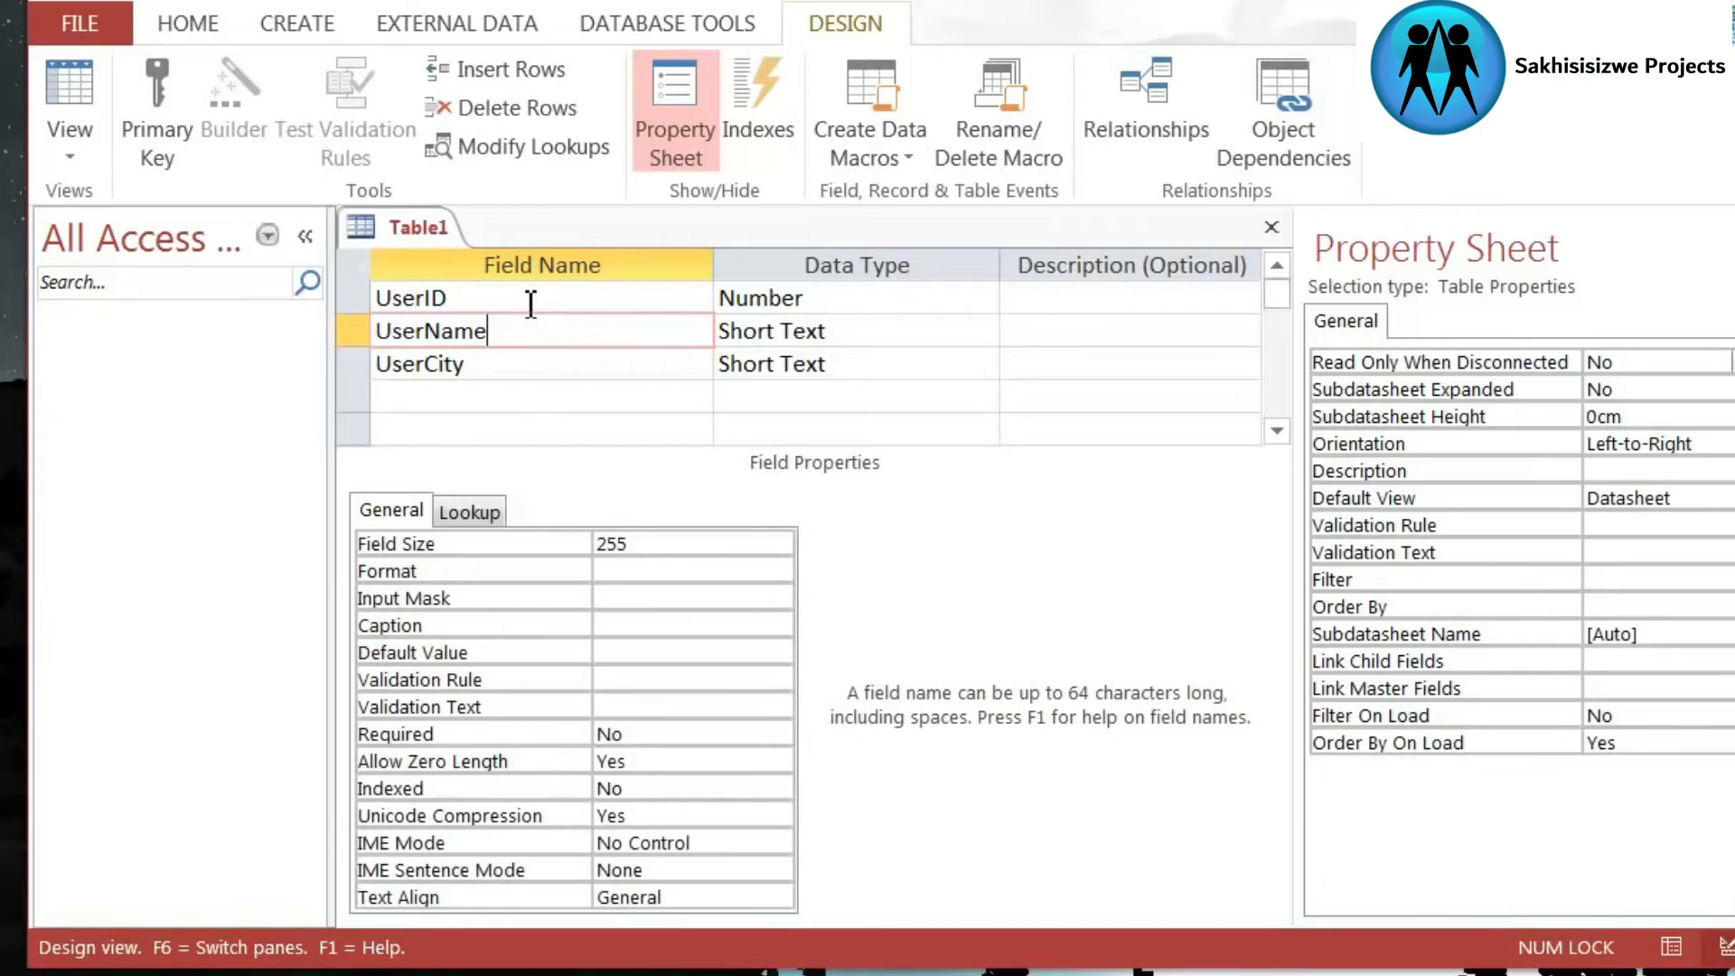
click(531, 298)
click(531, 333)
click(518, 357)
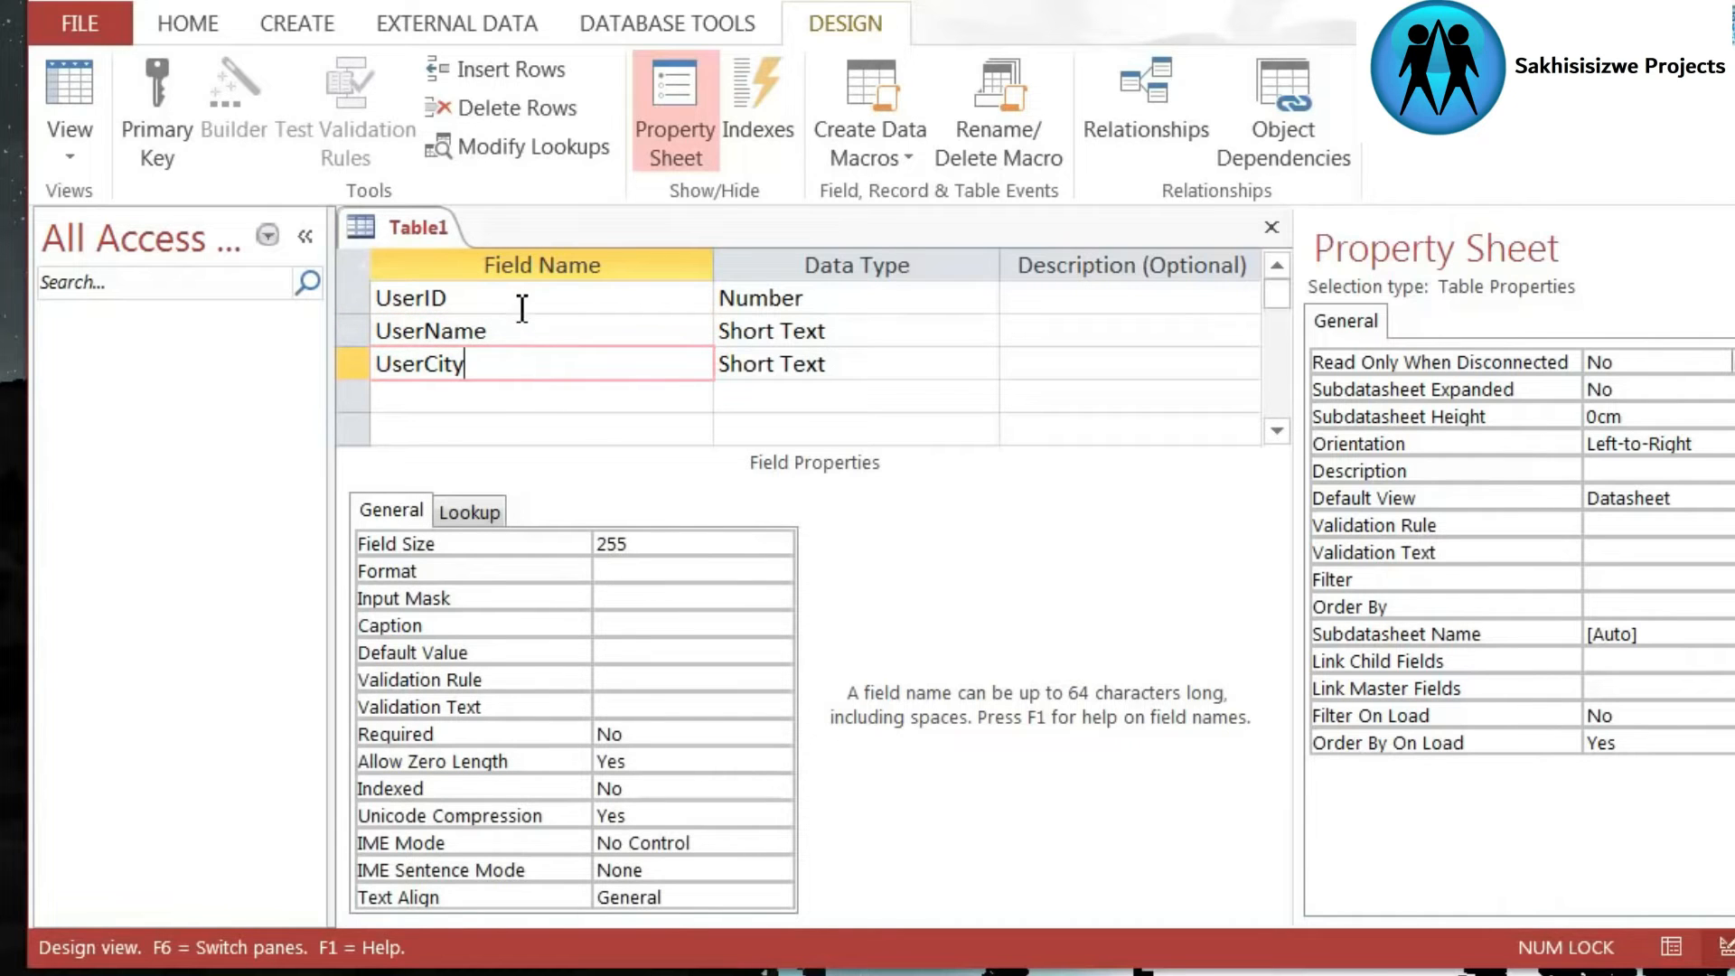
click(528, 328)
click(517, 301)
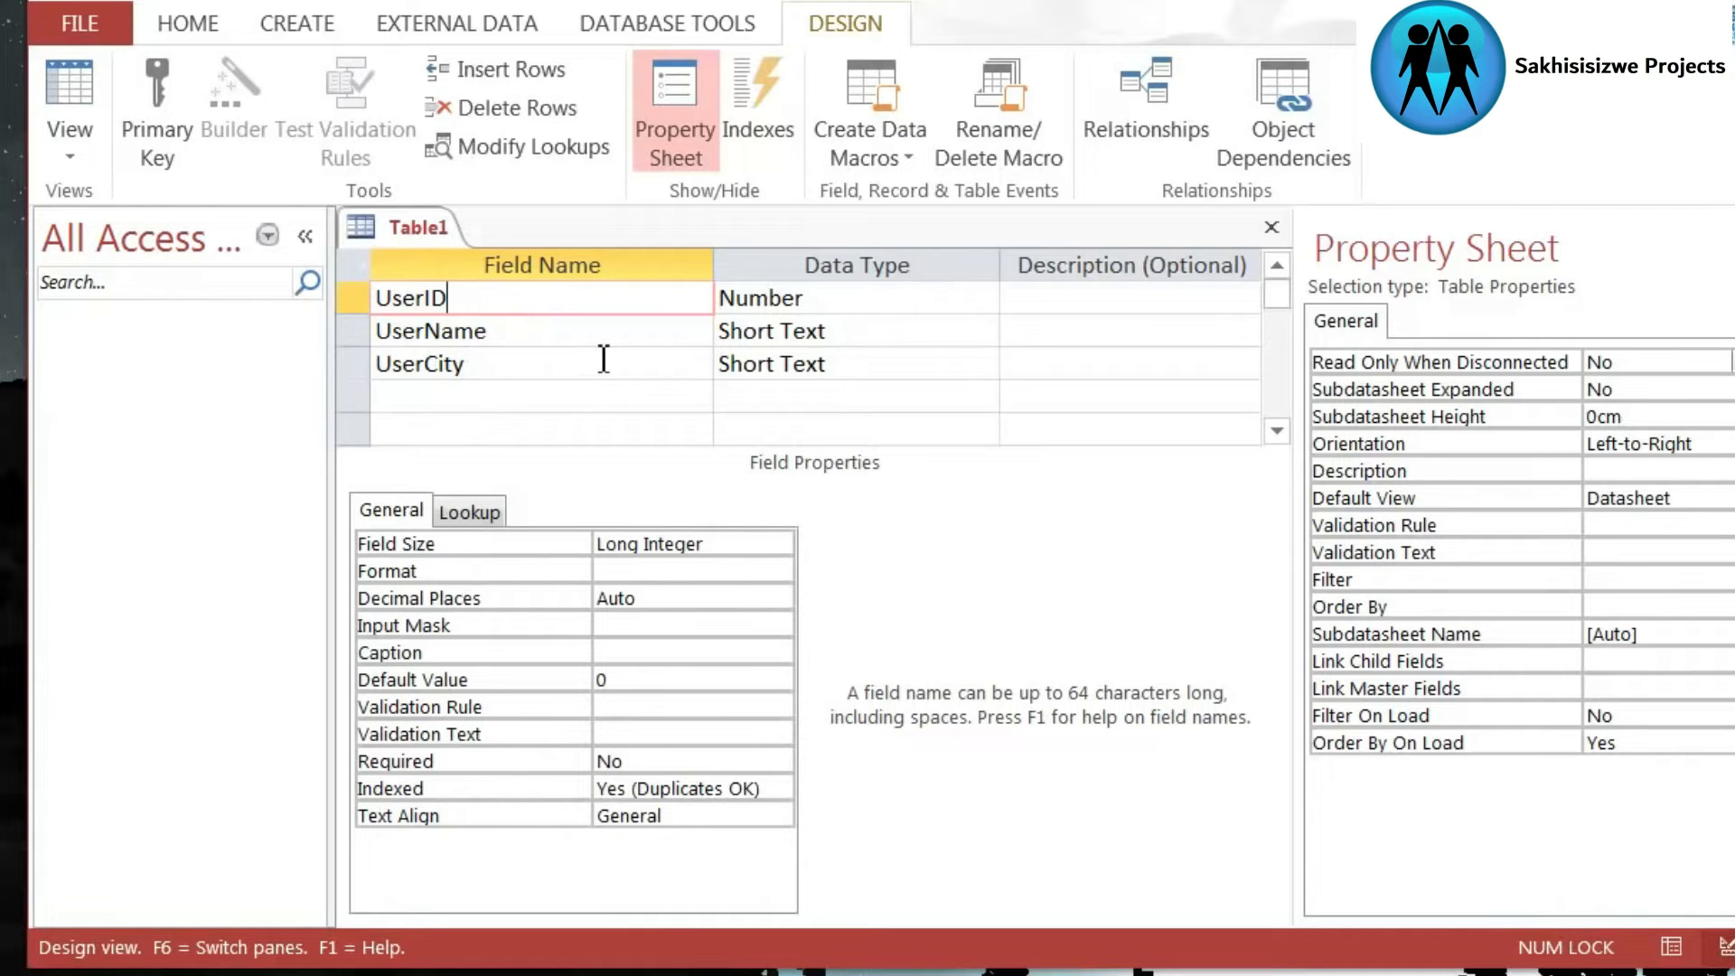
- Save the table as MyFirstTable and decline creating a primary key
right_click(412, 234)
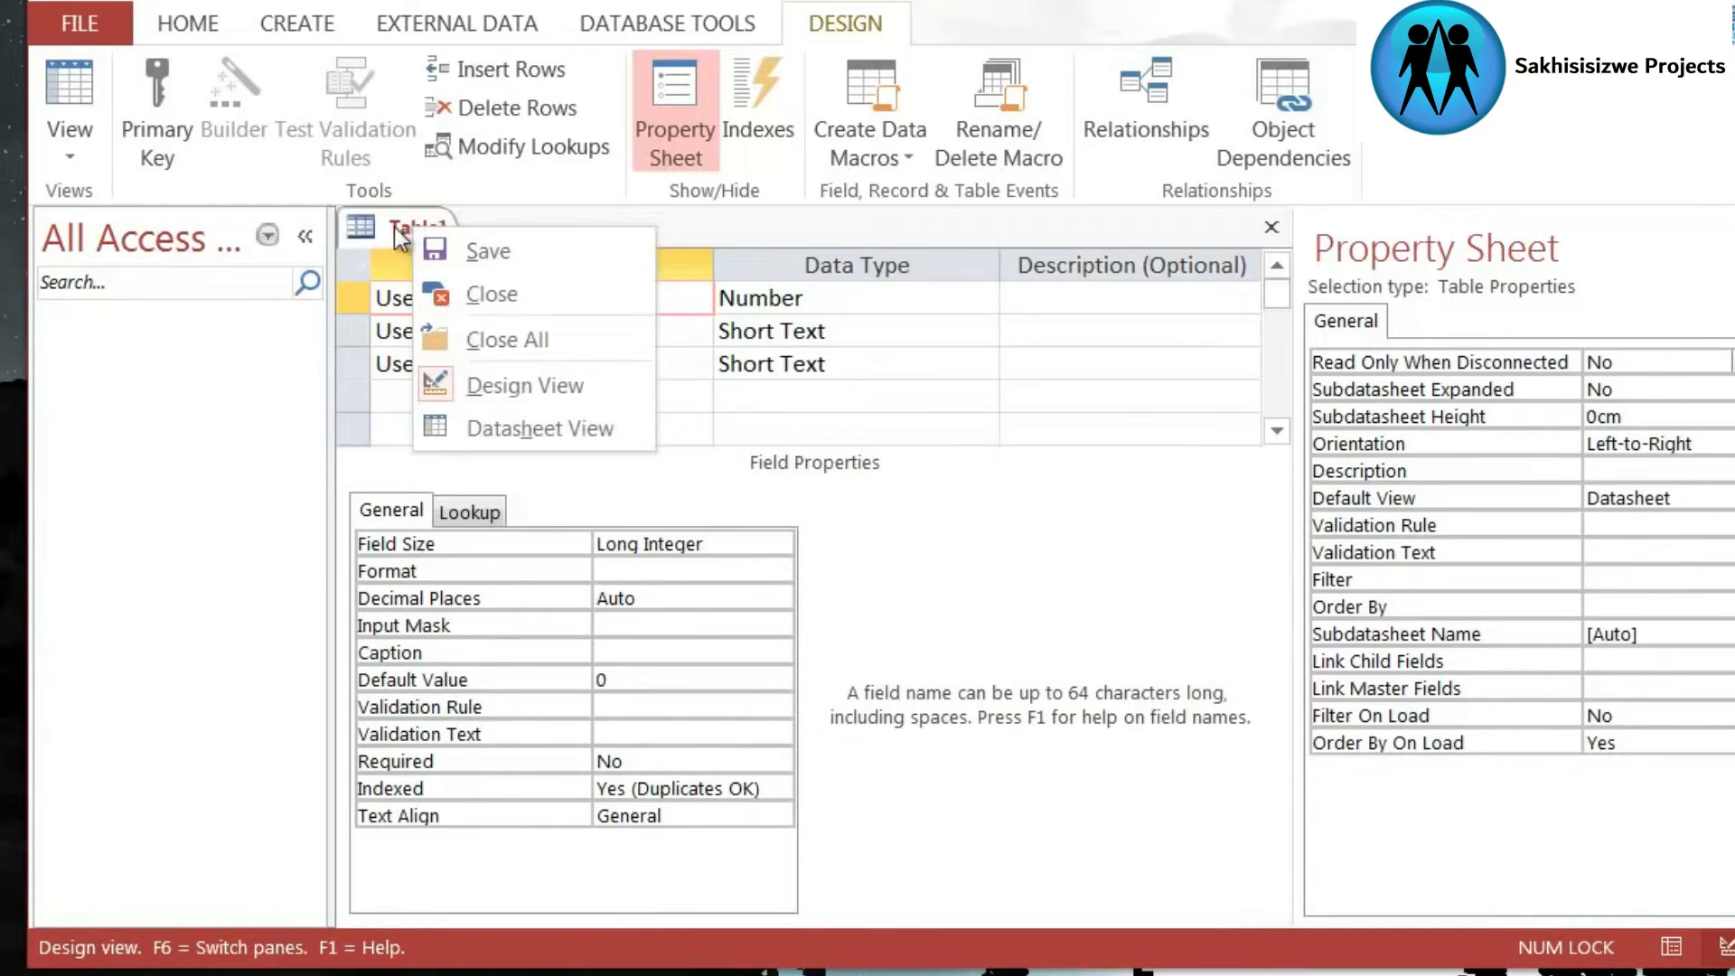
click(484, 251)
drag(848, 253, 562, 287)
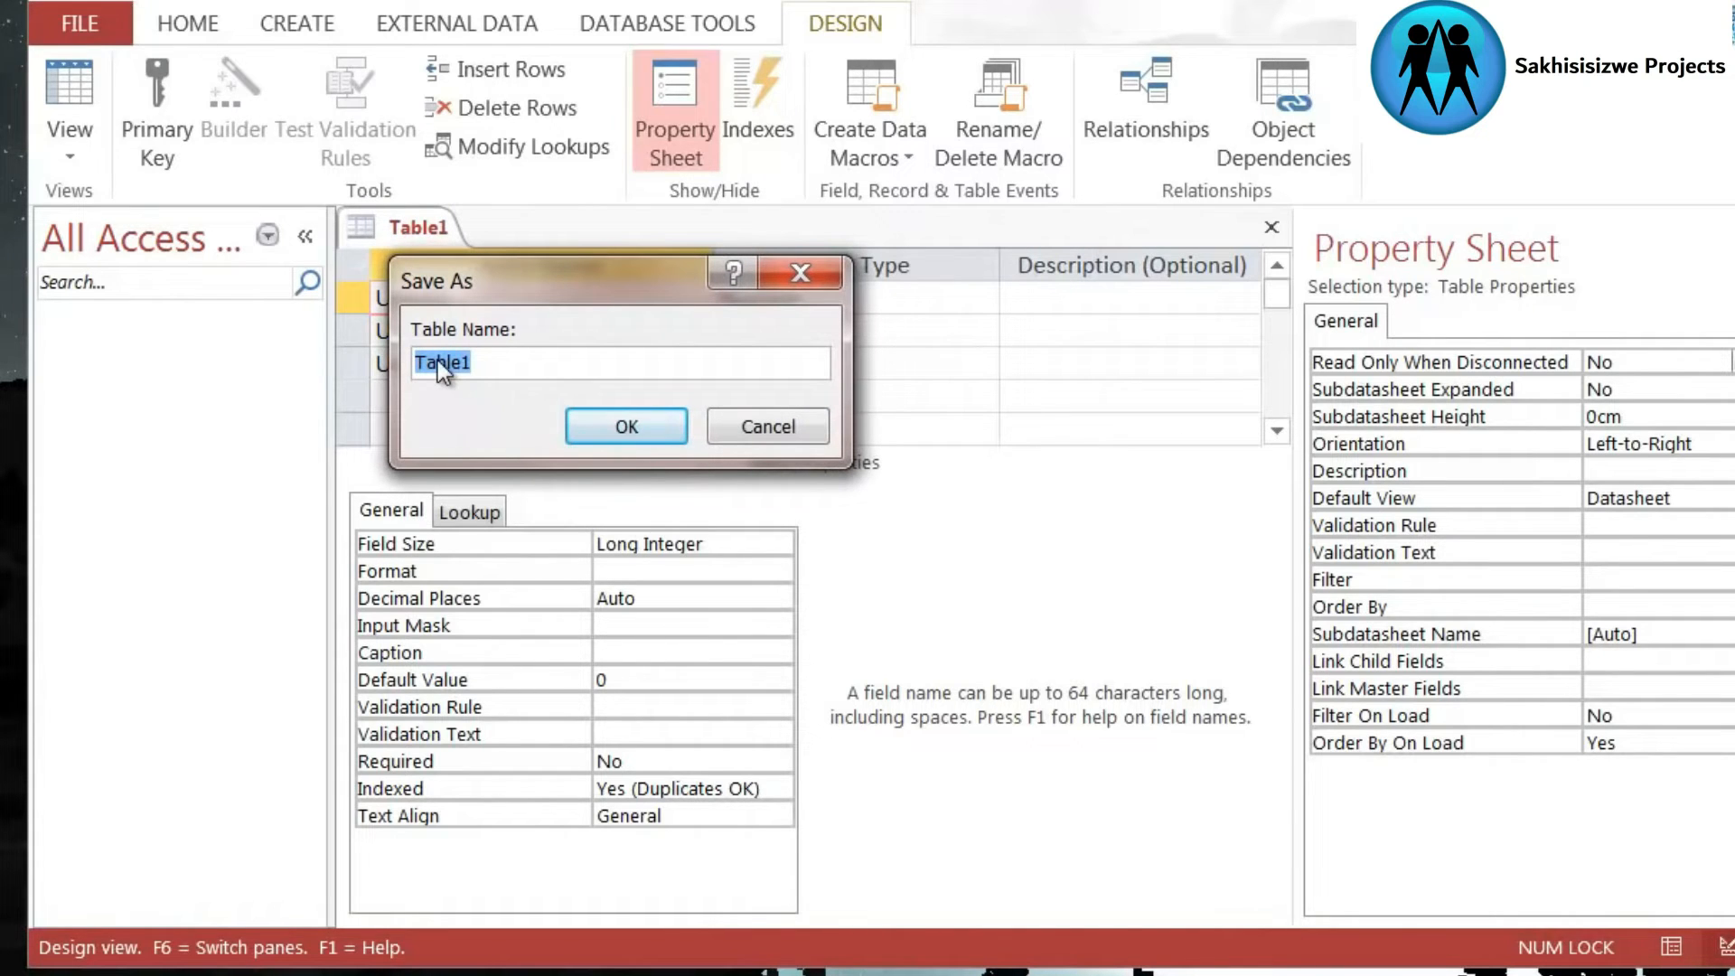
text(MyFirstTable)
click(626, 411)
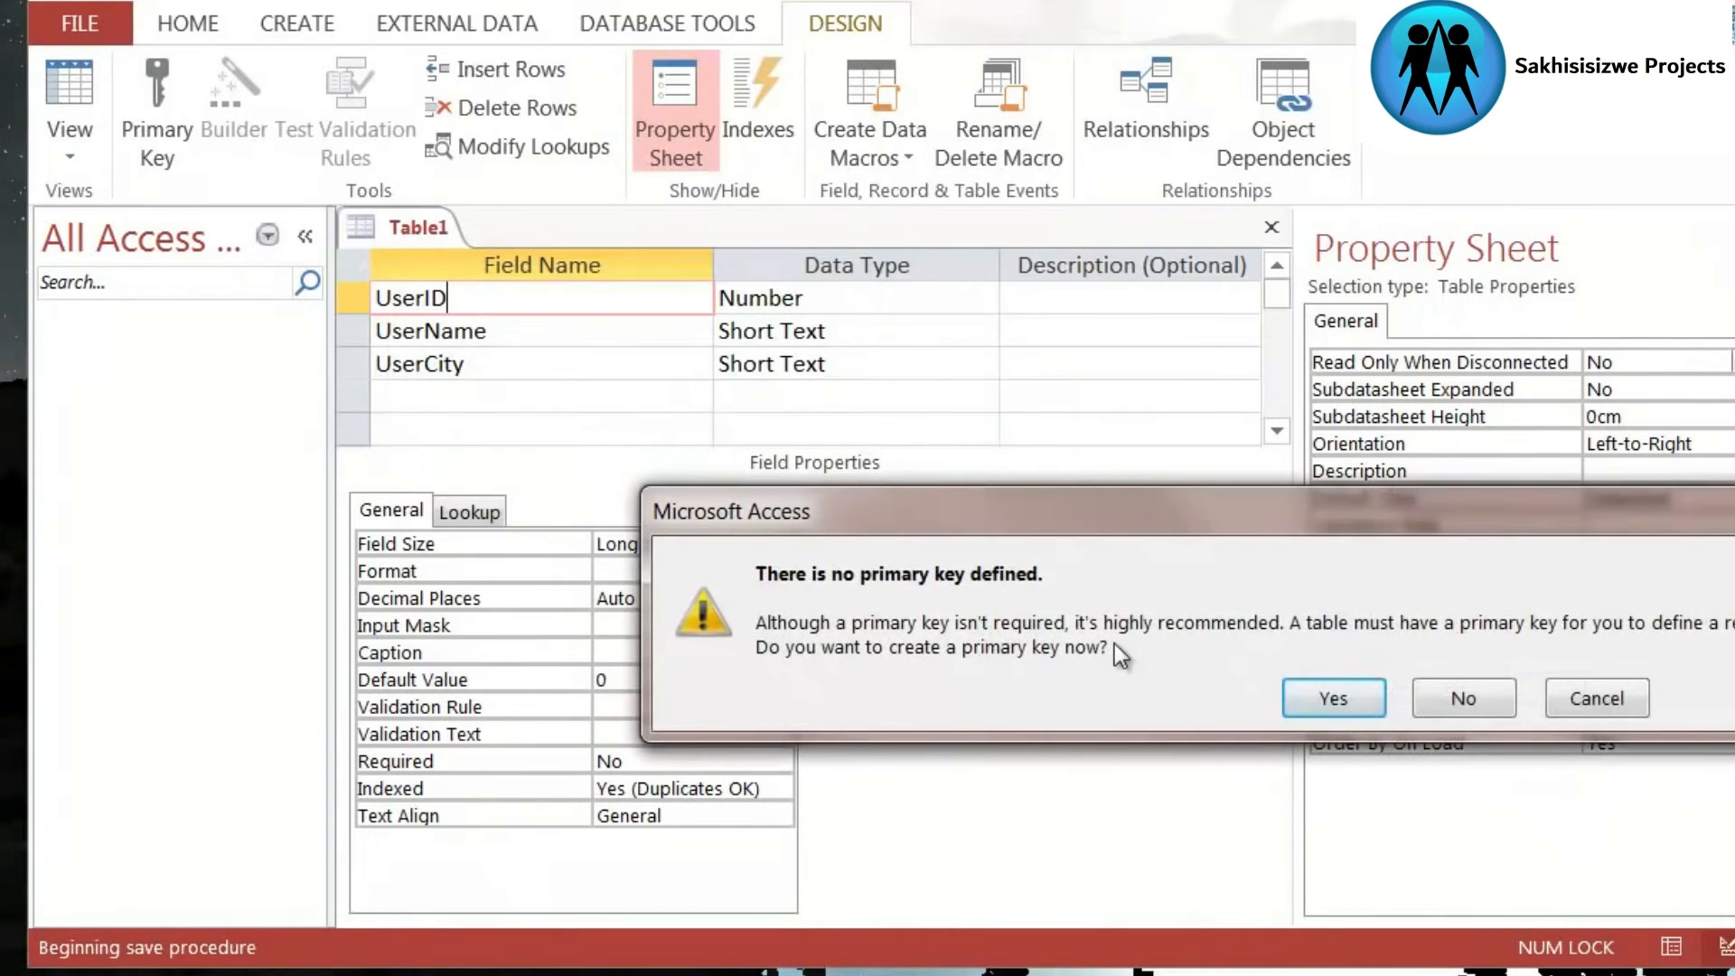
drag(1059, 511, 502, 244)
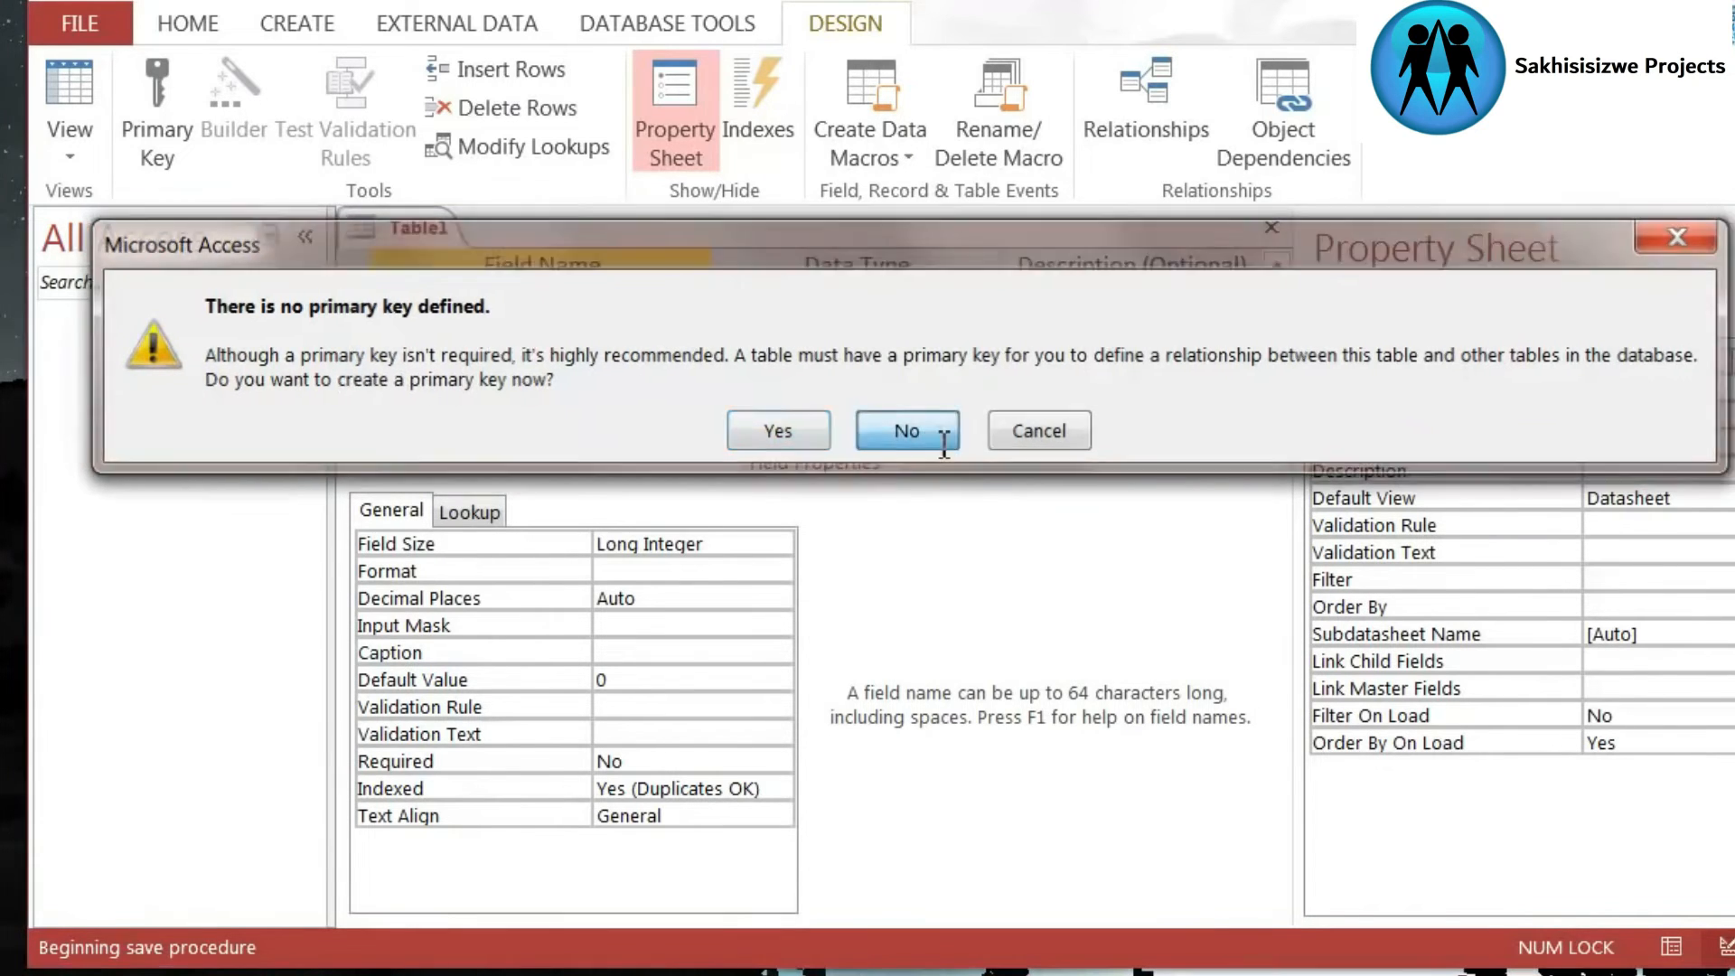
click(936, 428)
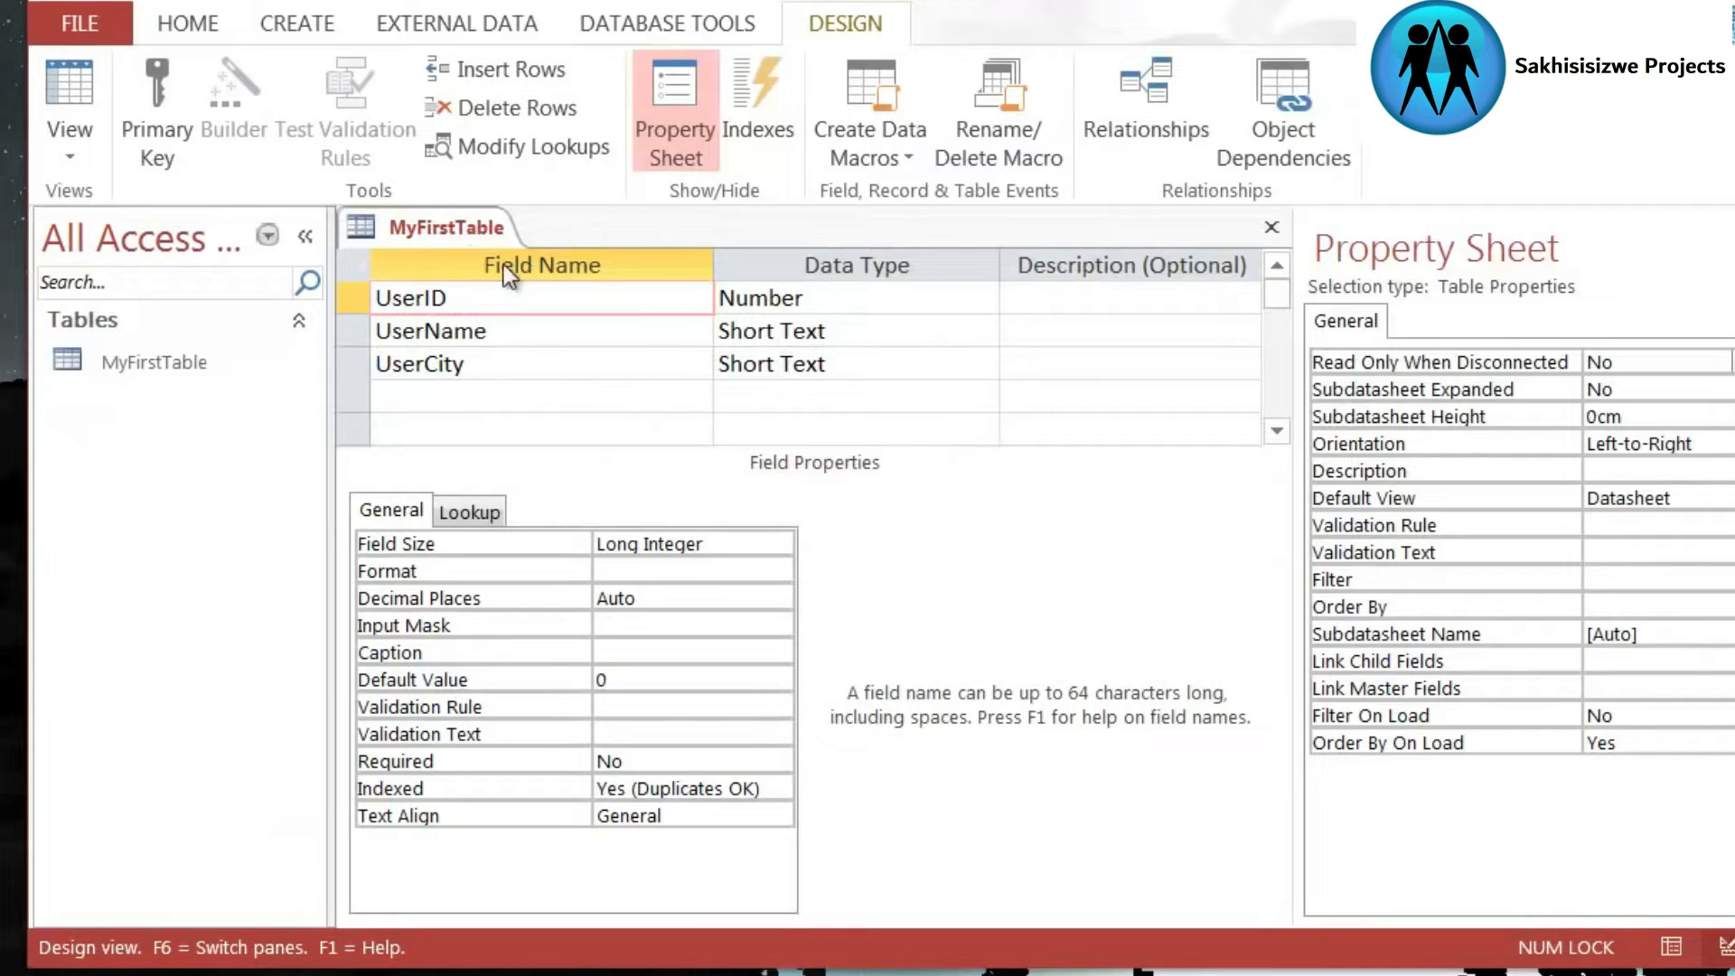
- Close the saved table and select MyFirstTable among the database objects
right_click(441, 230)
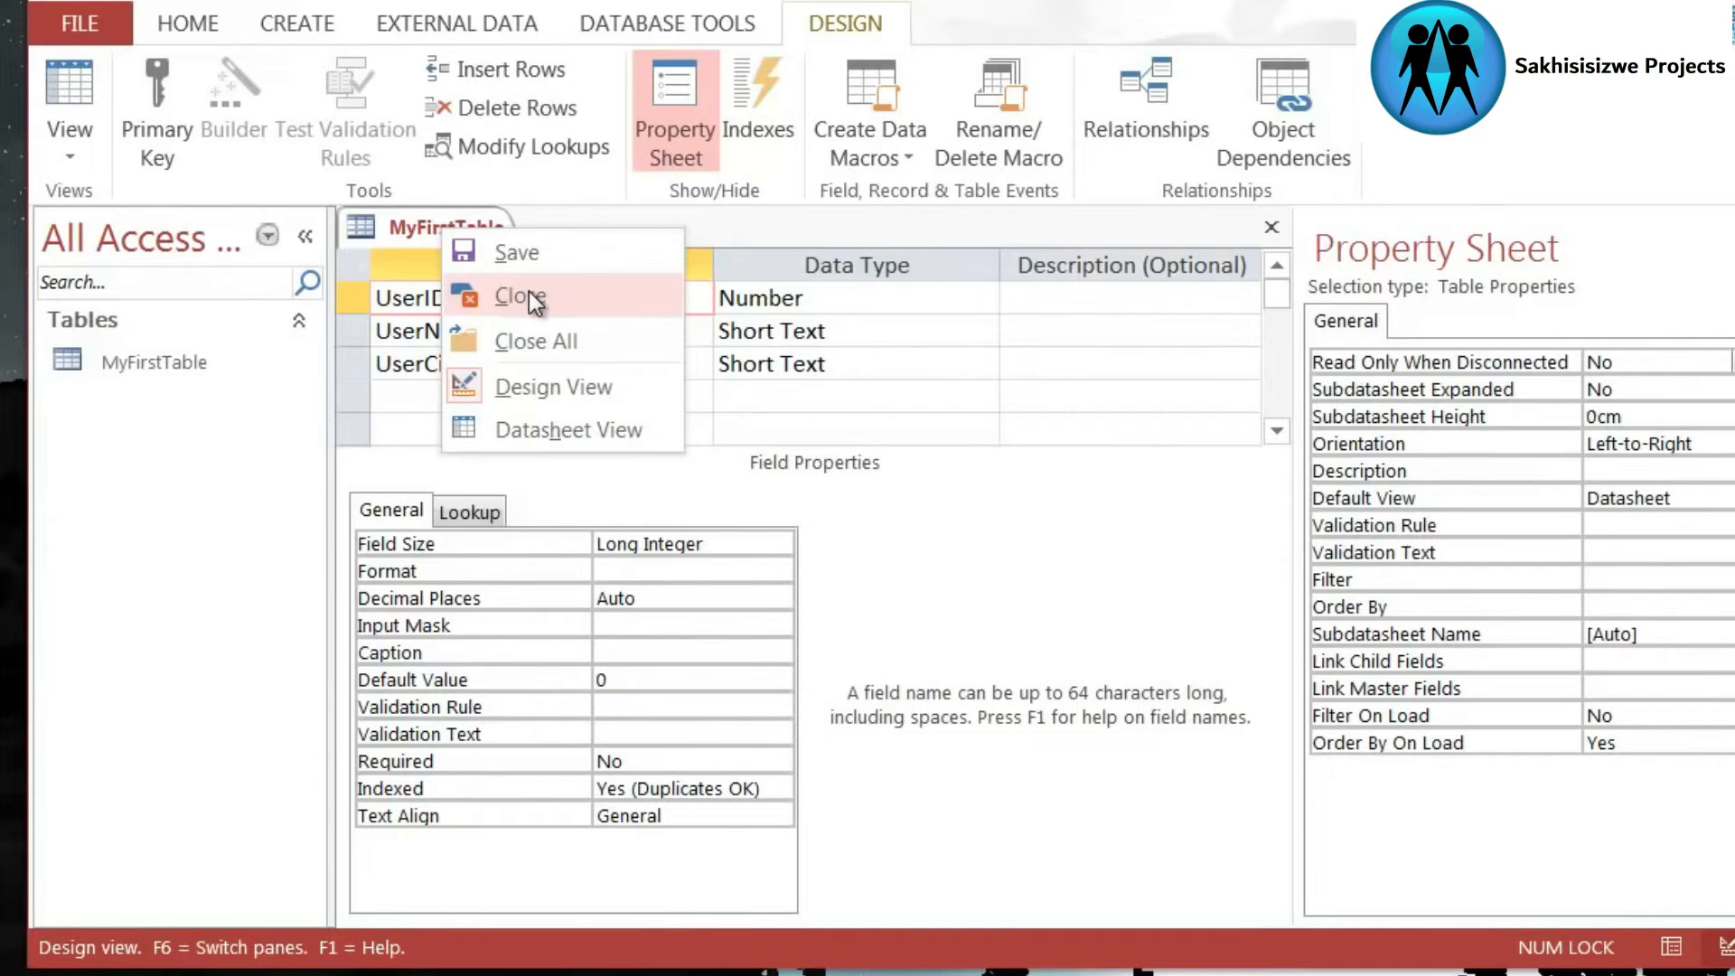
click(529, 294)
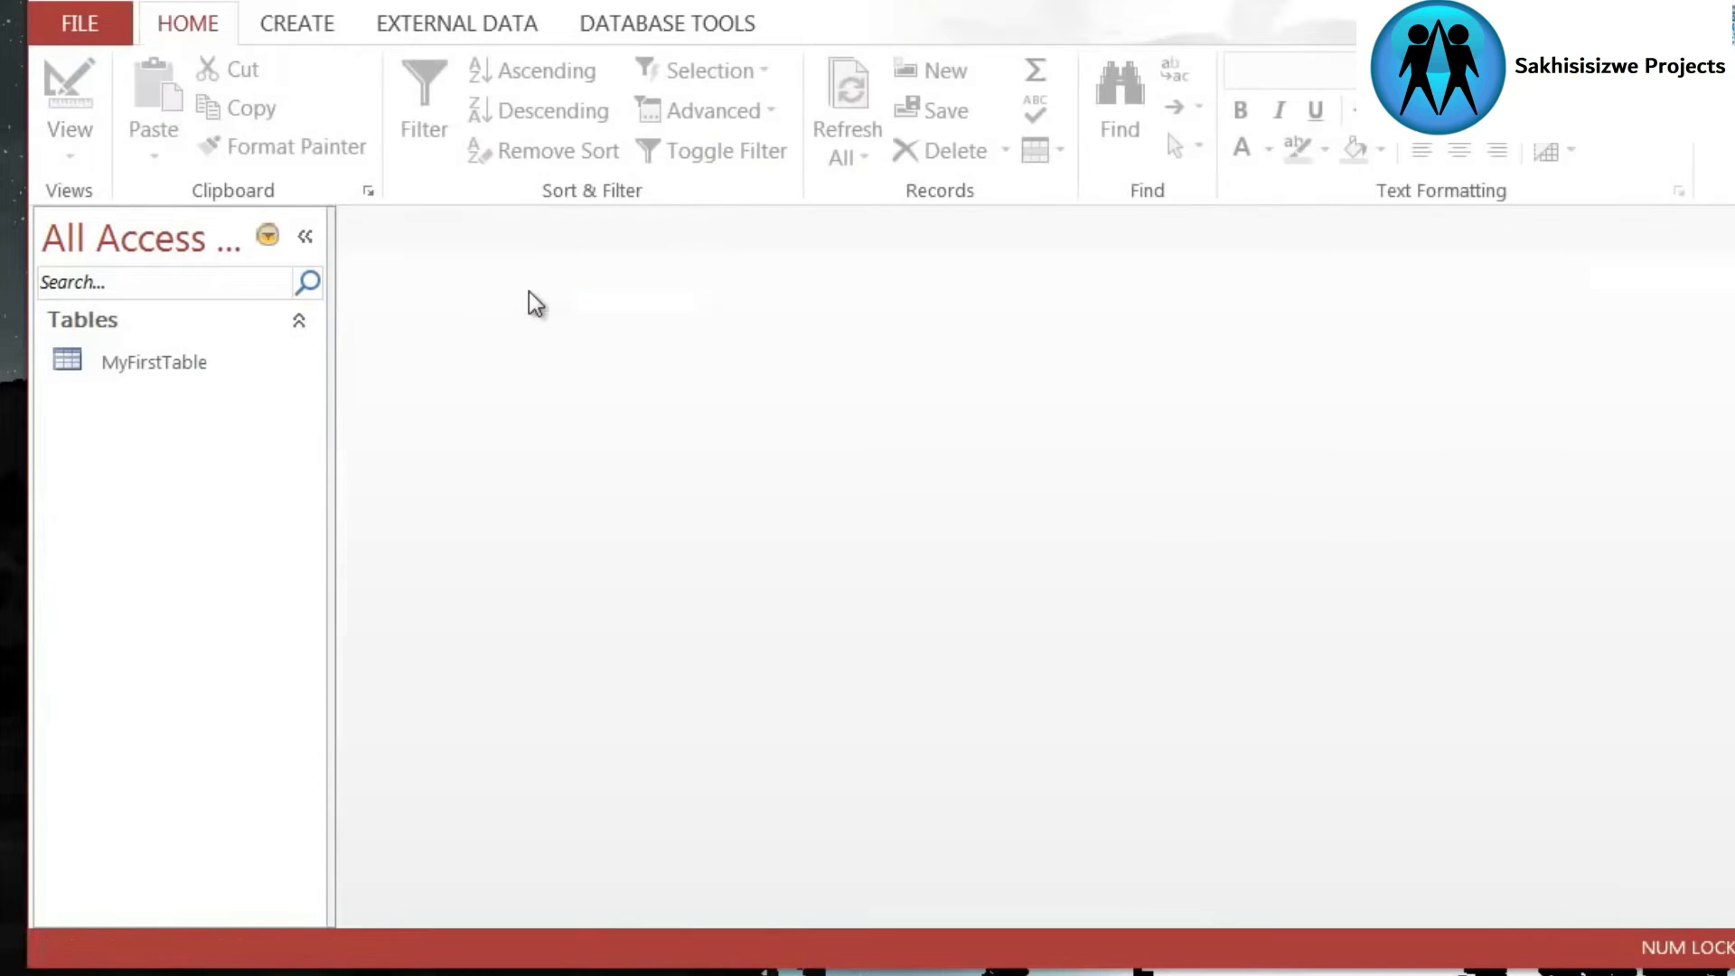
click(195, 370)
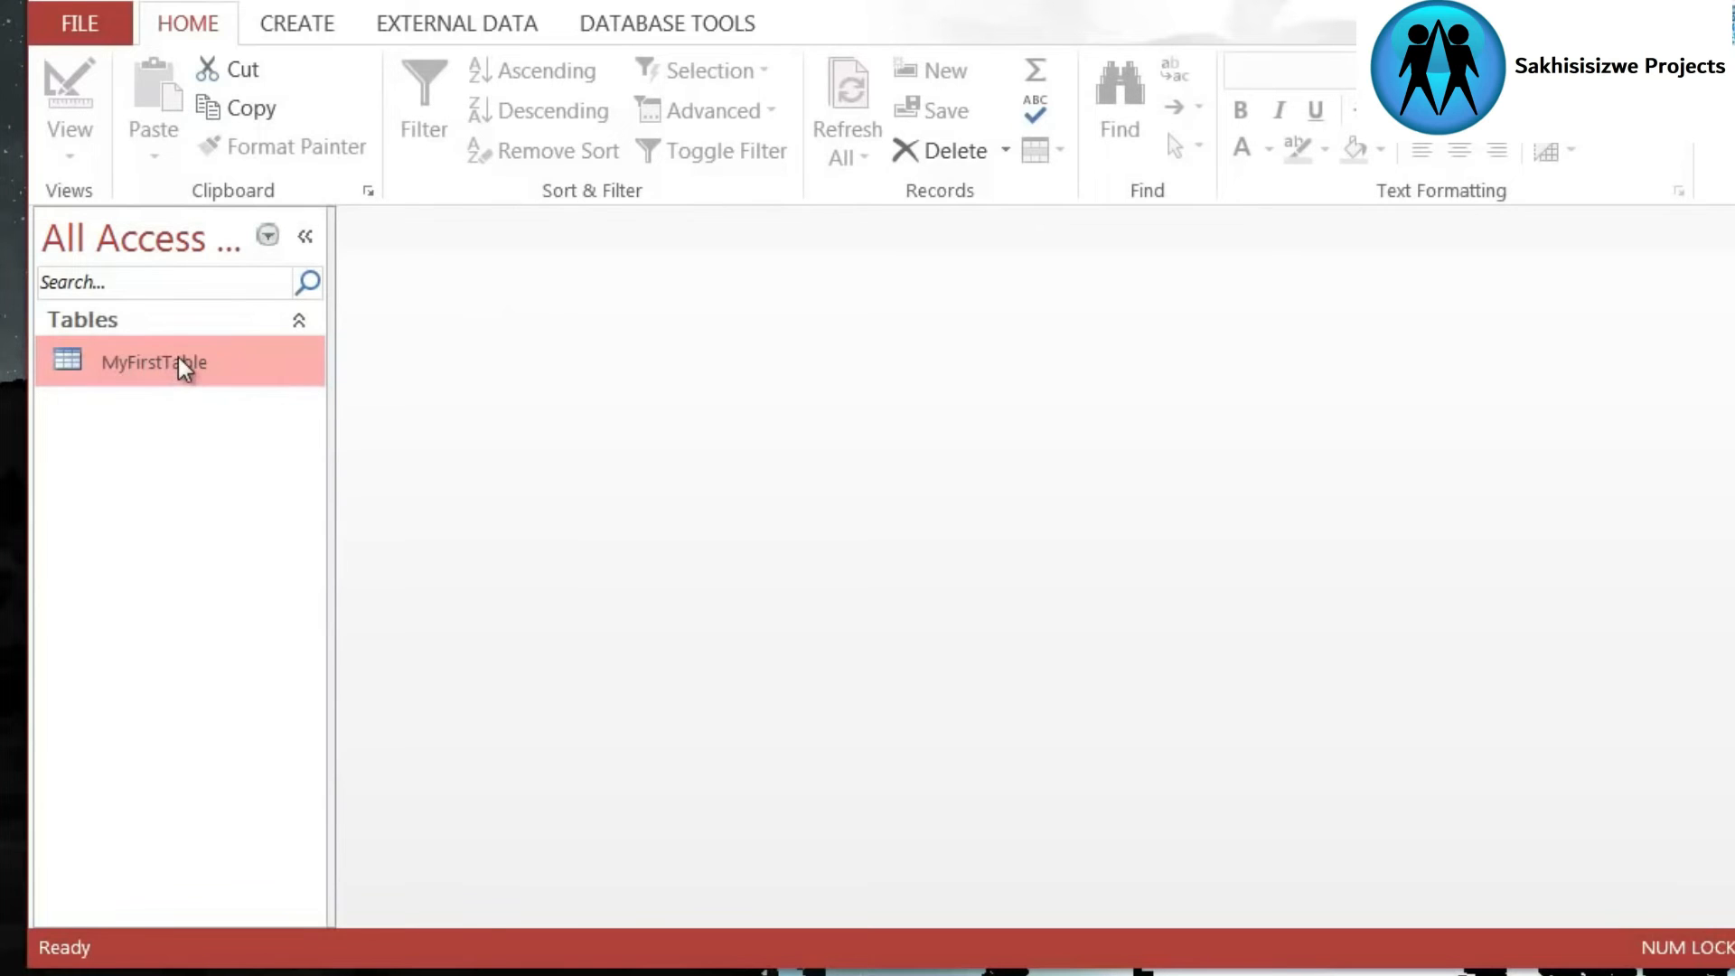
- Inspect the fields of MyFirstTable in Design view and close the table without editing it
right_click(179, 365)
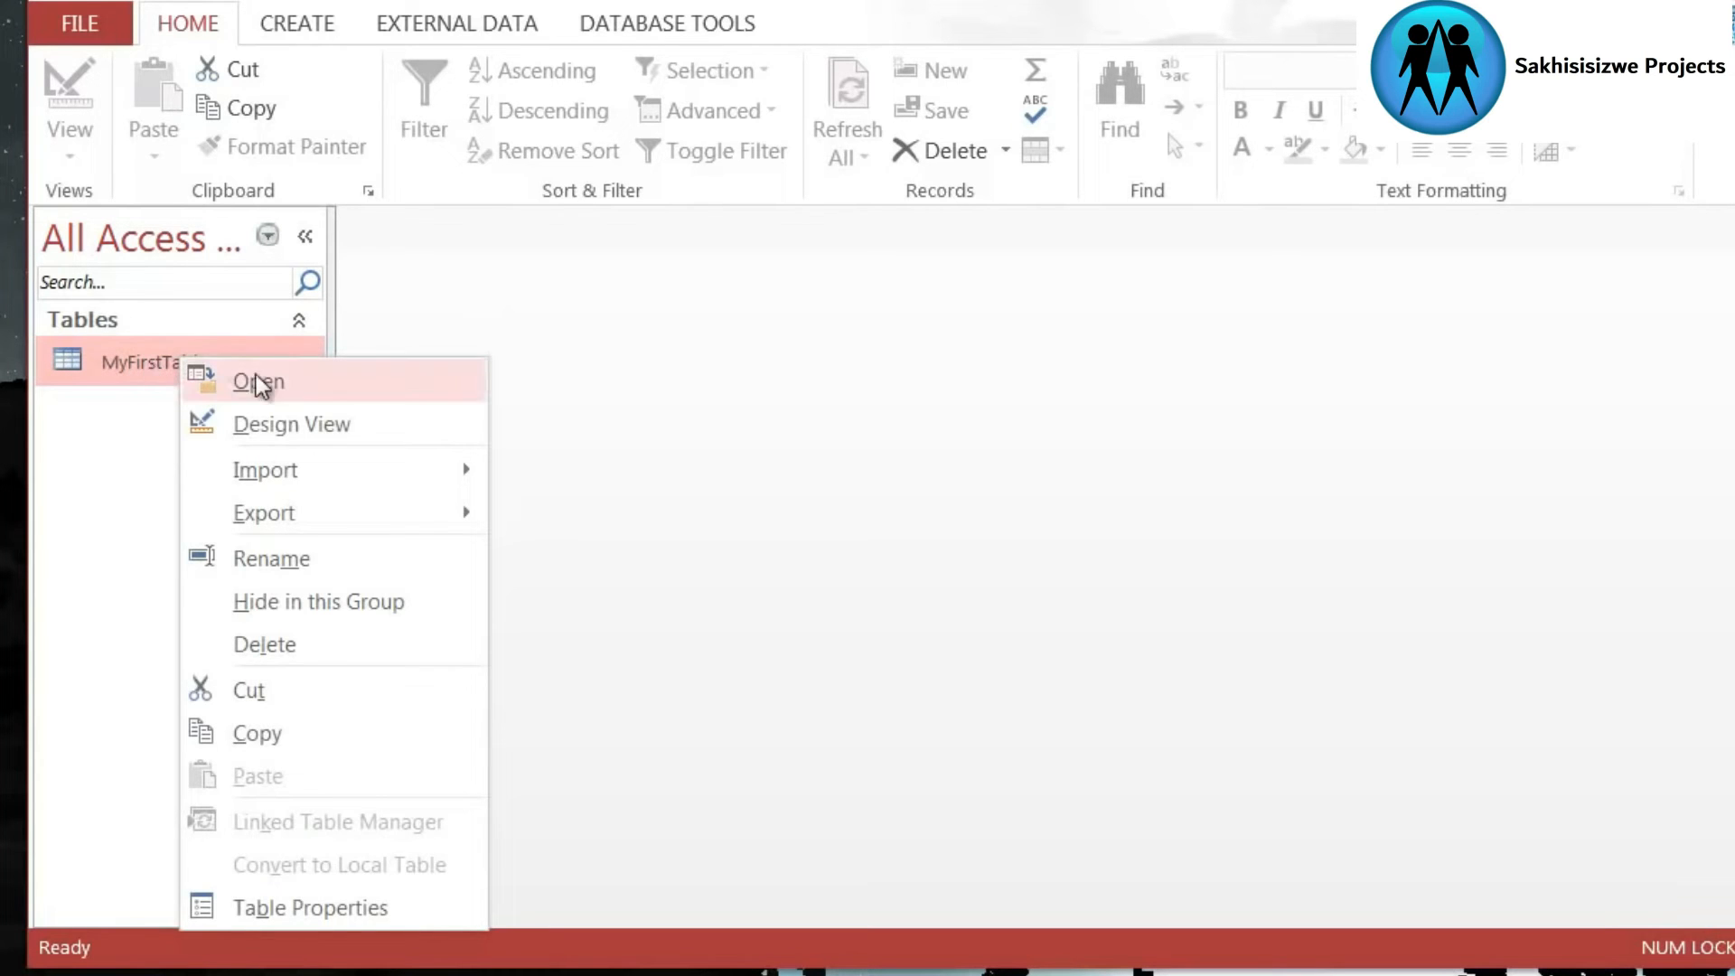
click(311, 429)
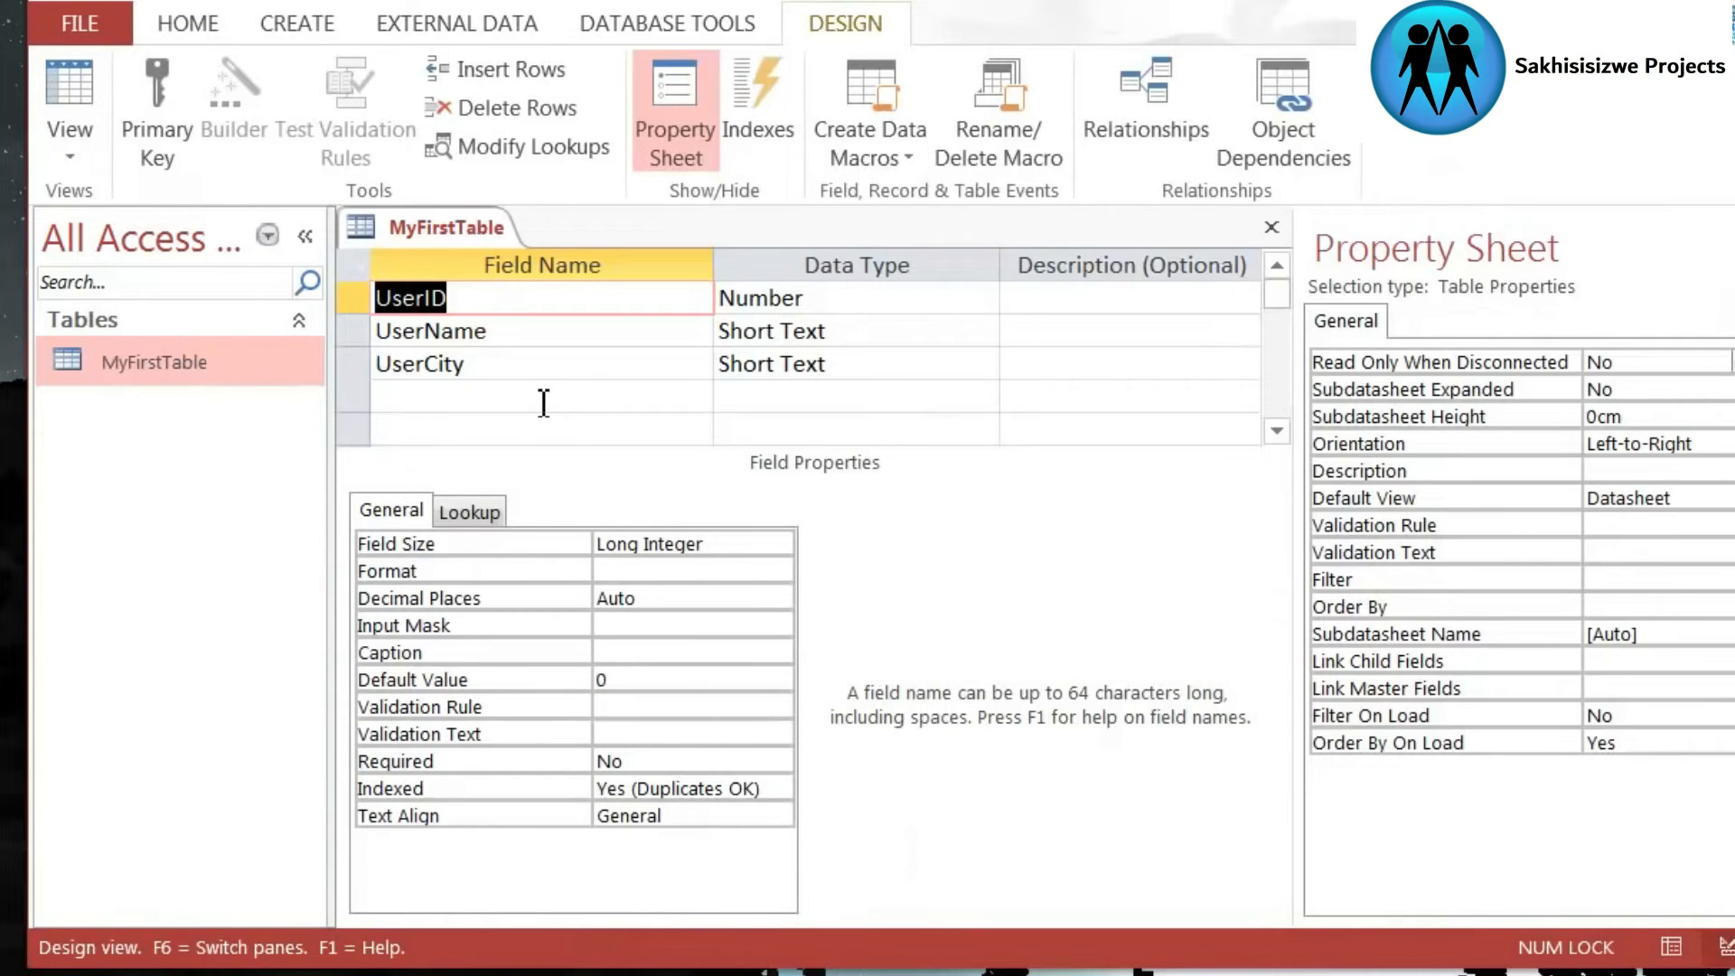
click(407, 402)
click(449, 426)
click(447, 395)
right_click(423, 231)
click(504, 298)
- Open MyFirstTable in Datasheet view and place the cursor in the UserID cell of the blank record
right_click(235, 360)
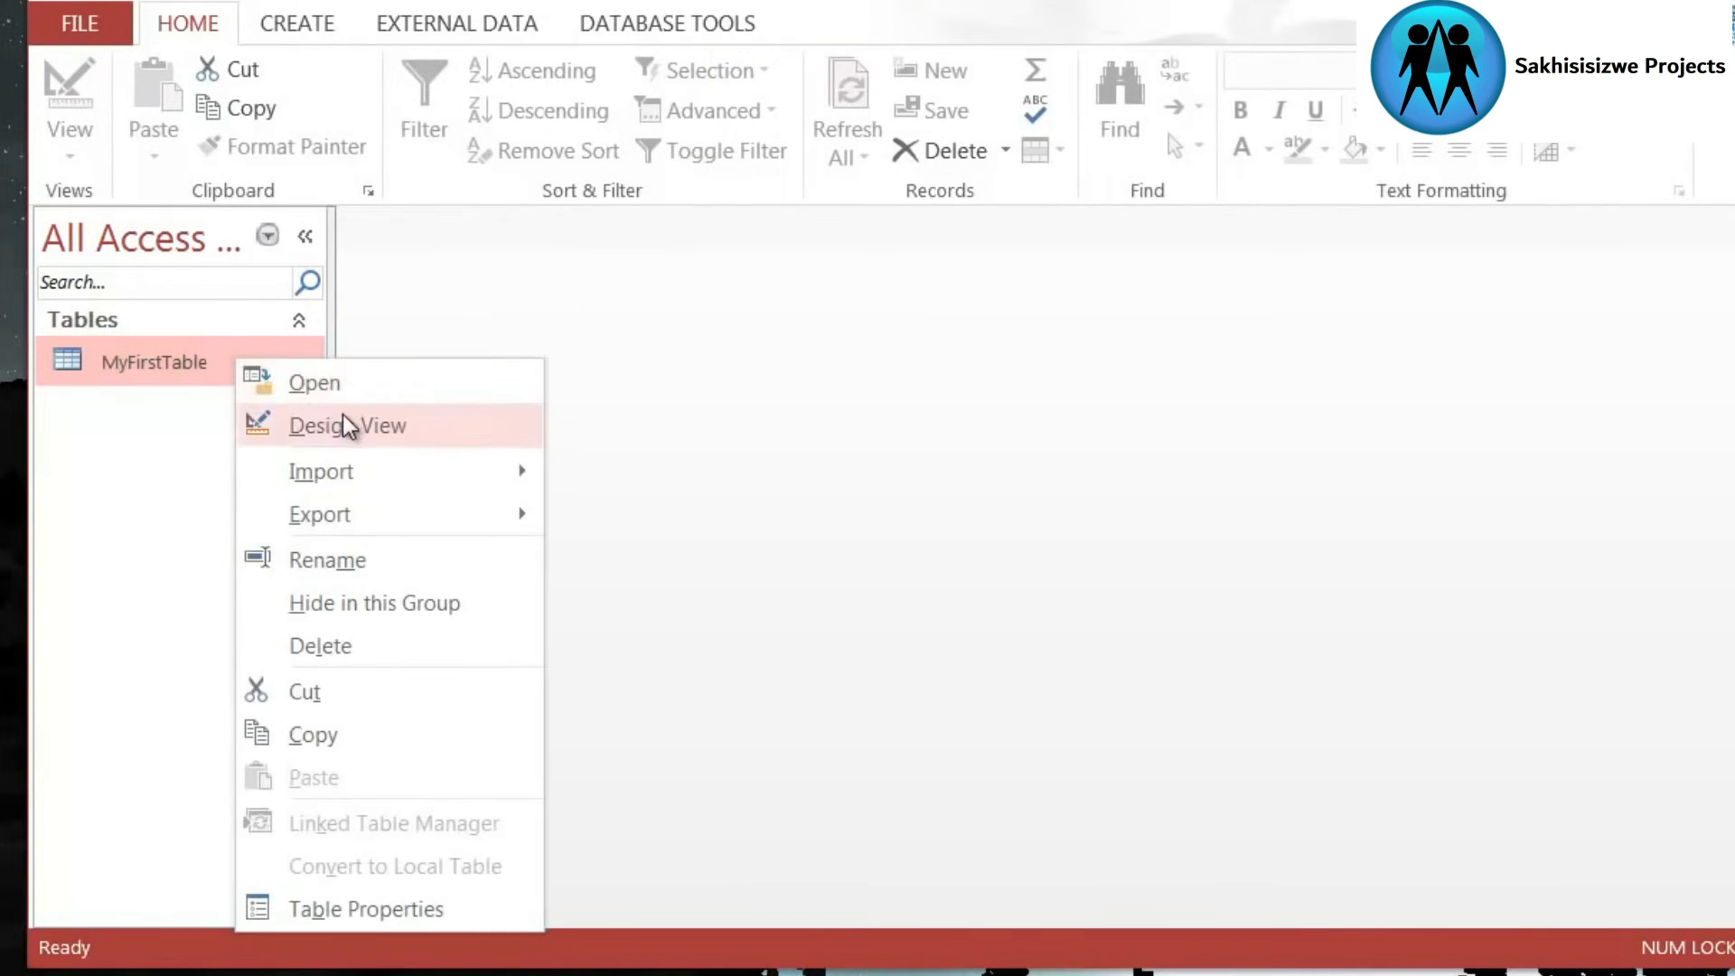
click(365, 388)
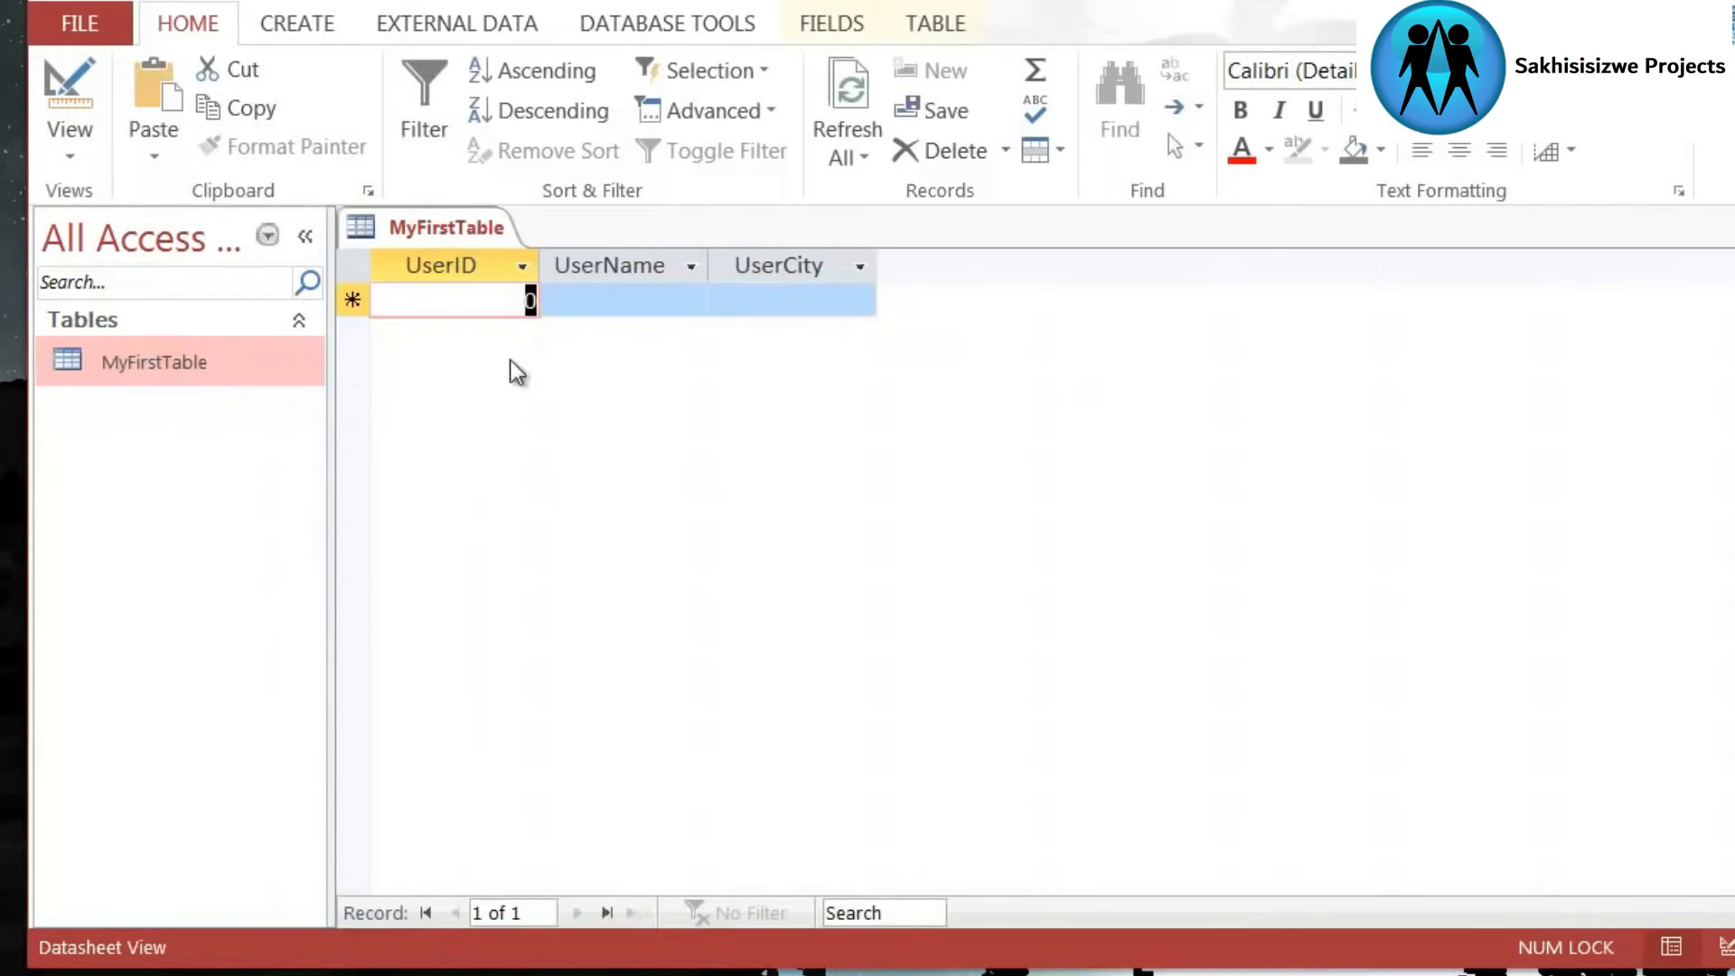
click(658, 300)
click(778, 302)
click(621, 304)
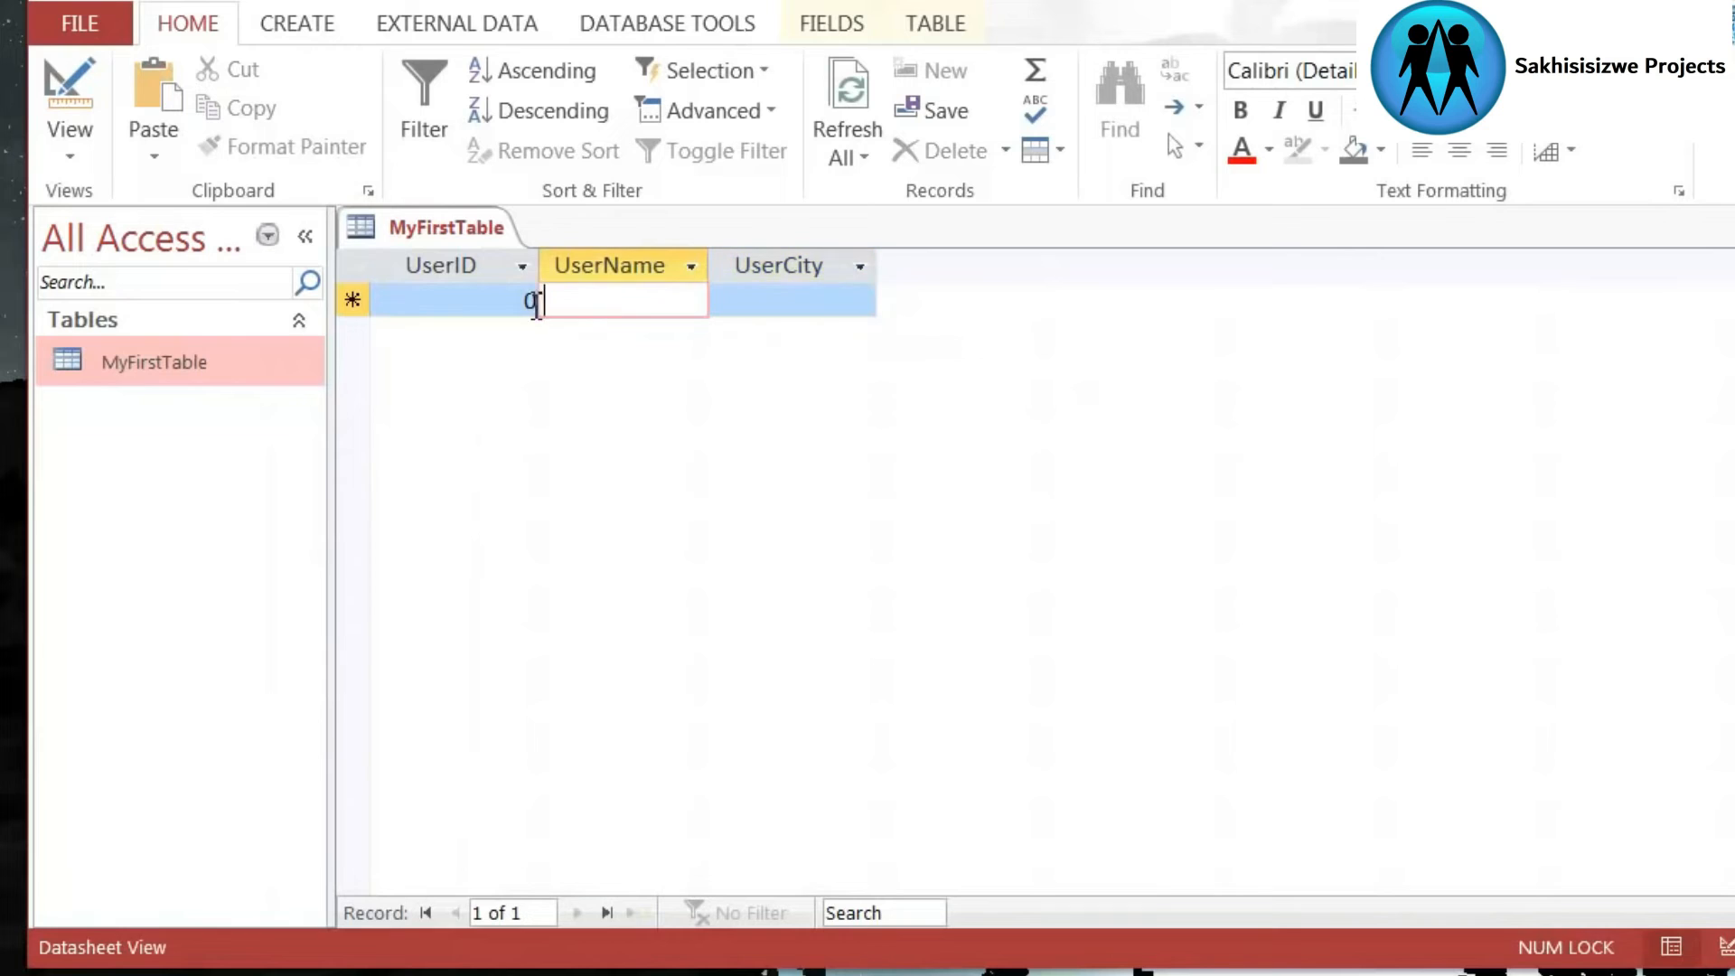
click(477, 302)
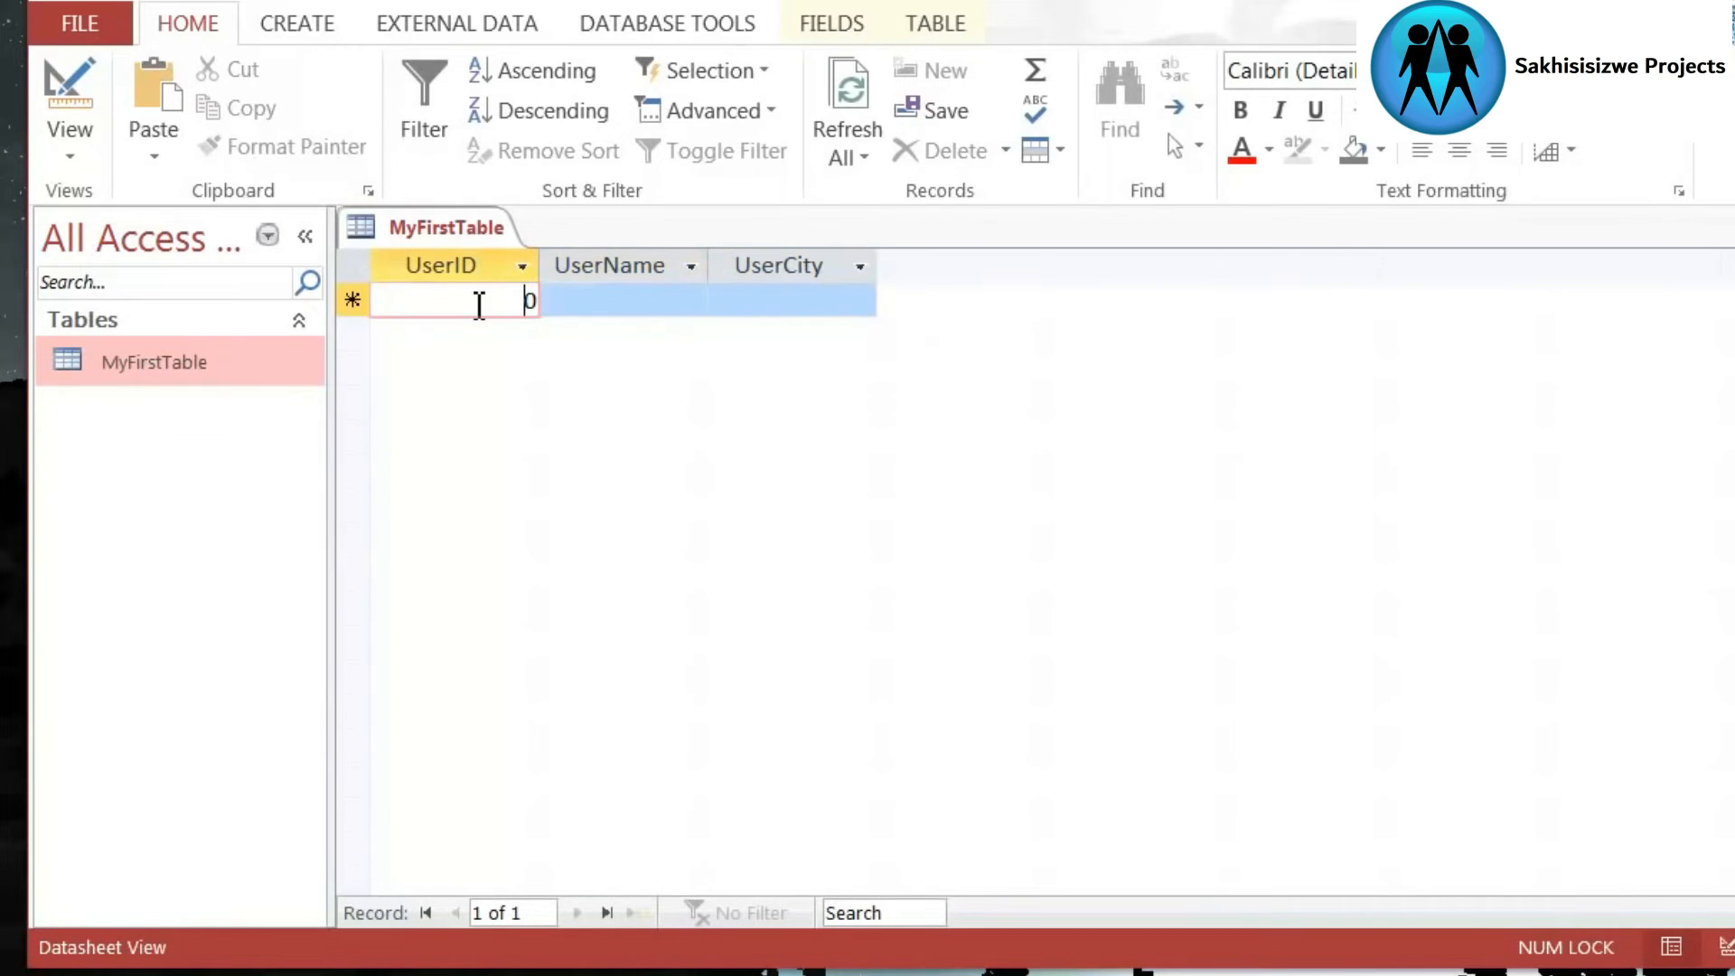
- Examine the UserID, UserName and UserCity columns of the datasheet
click(449, 263)
click(612, 264)
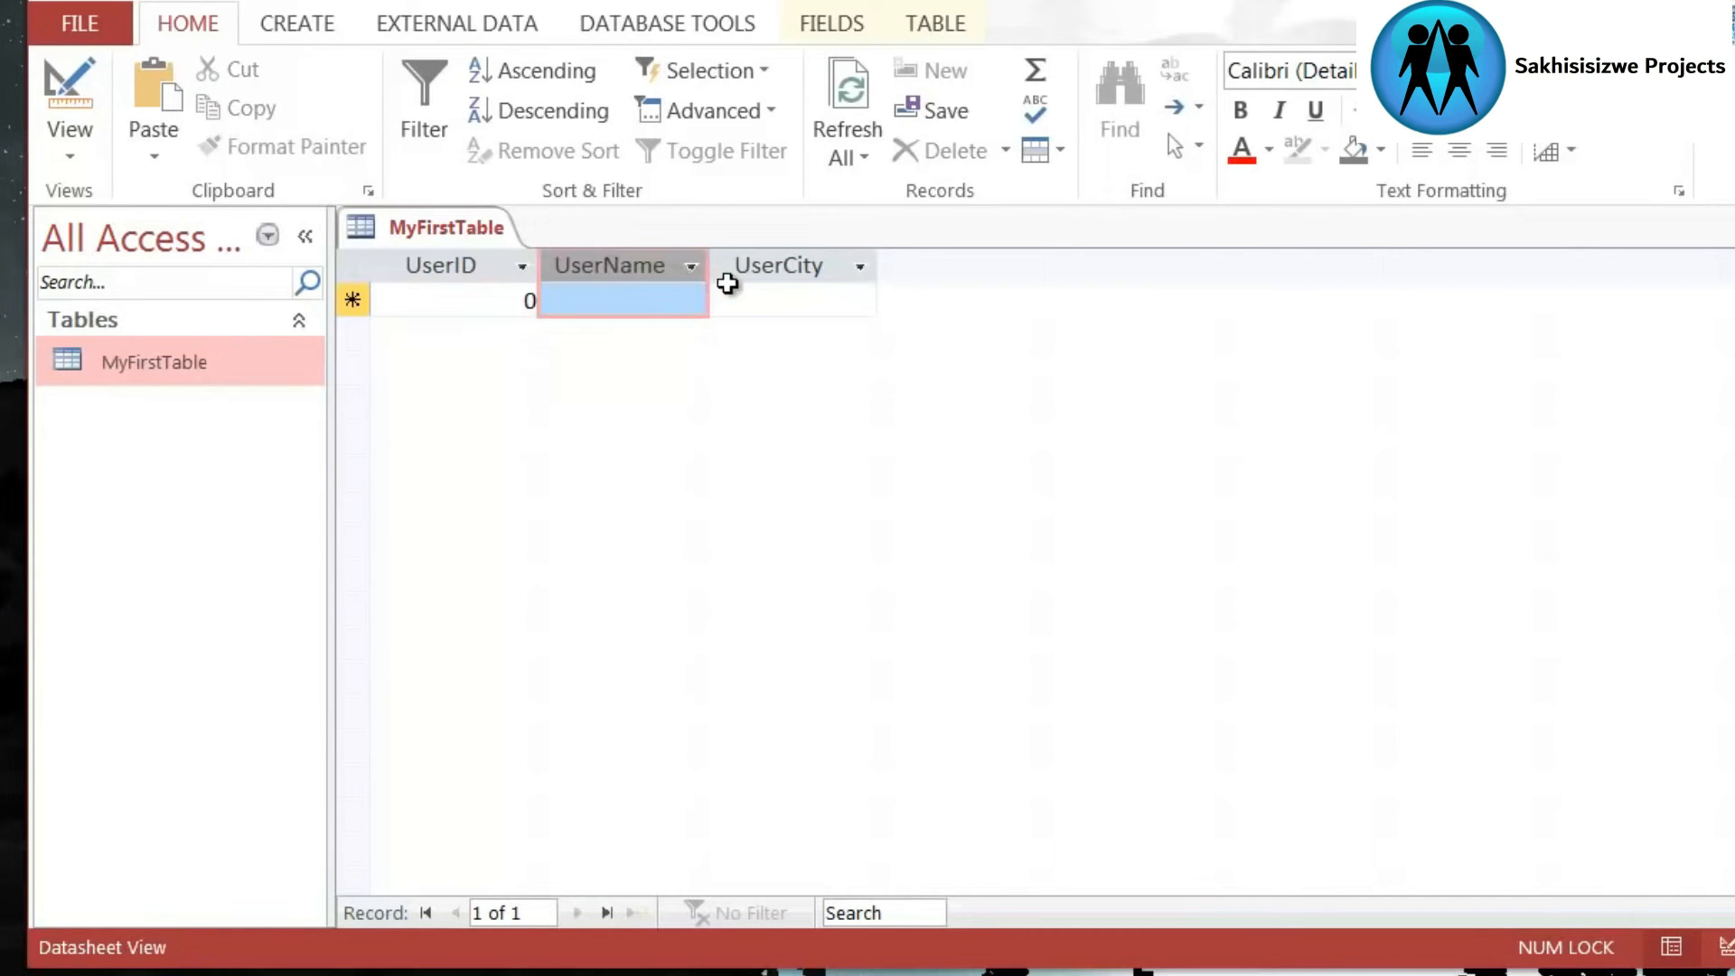
click(762, 268)
click(567, 269)
click(465, 262)
click(600, 268)
click(829, 267)
click(580, 270)
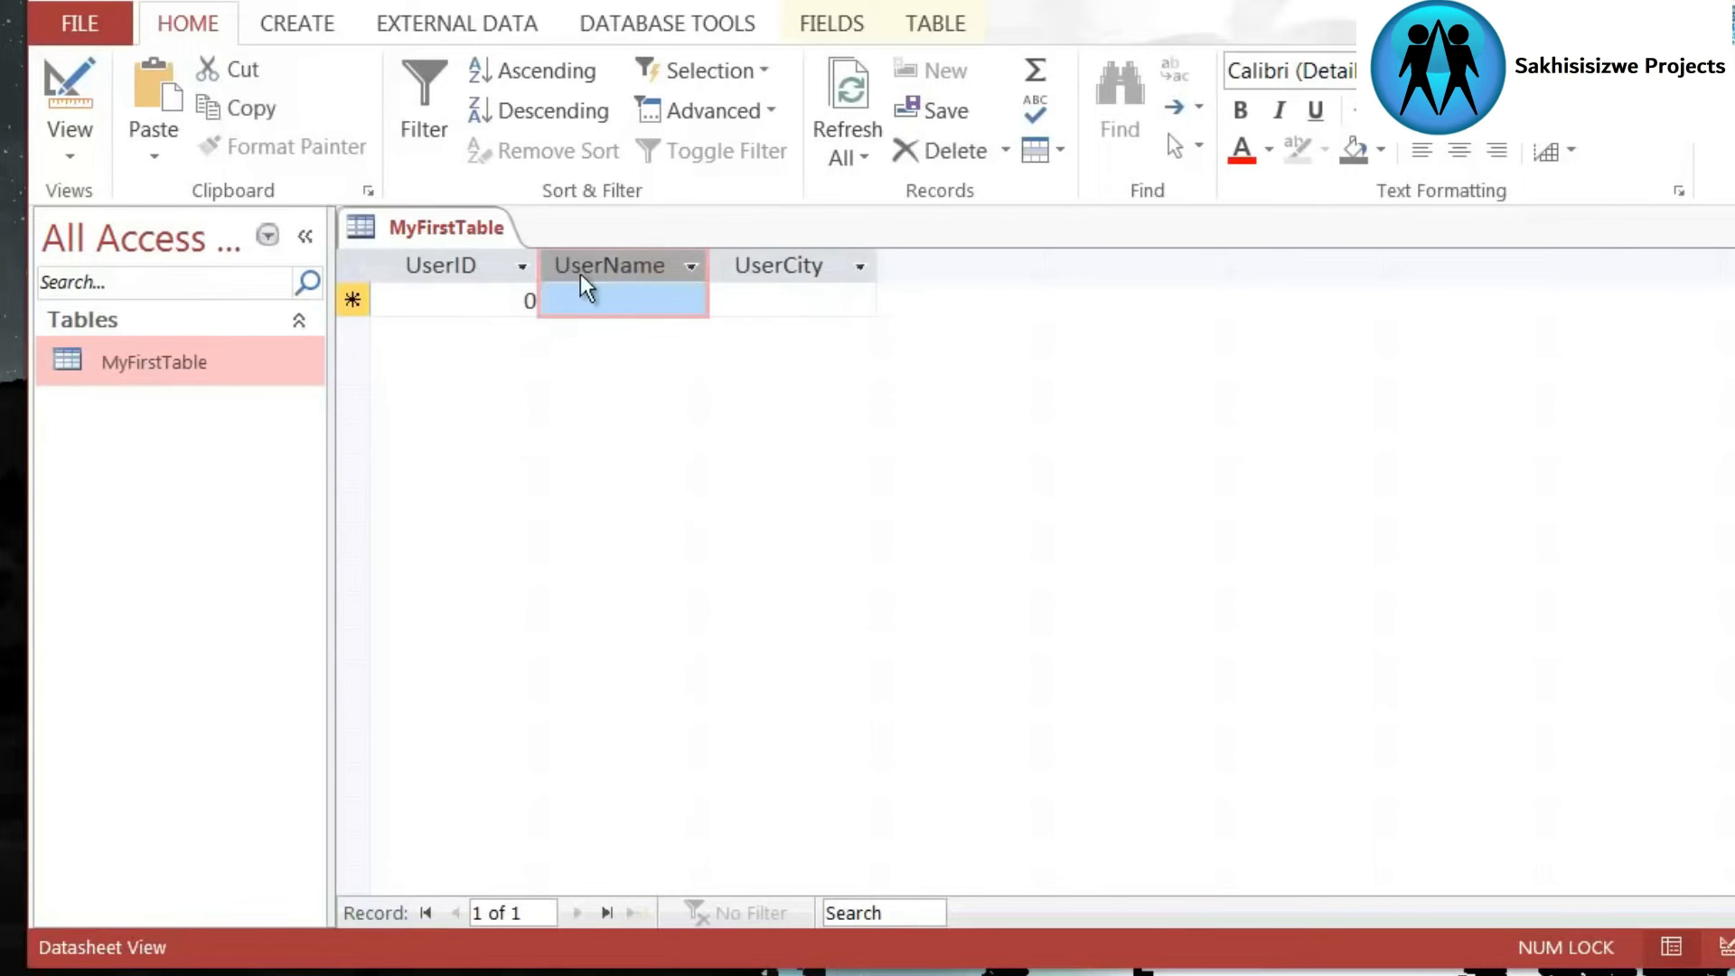
click(429, 269)
- Examine the blank record row as a whole and its cells under the three fields
click(350, 301)
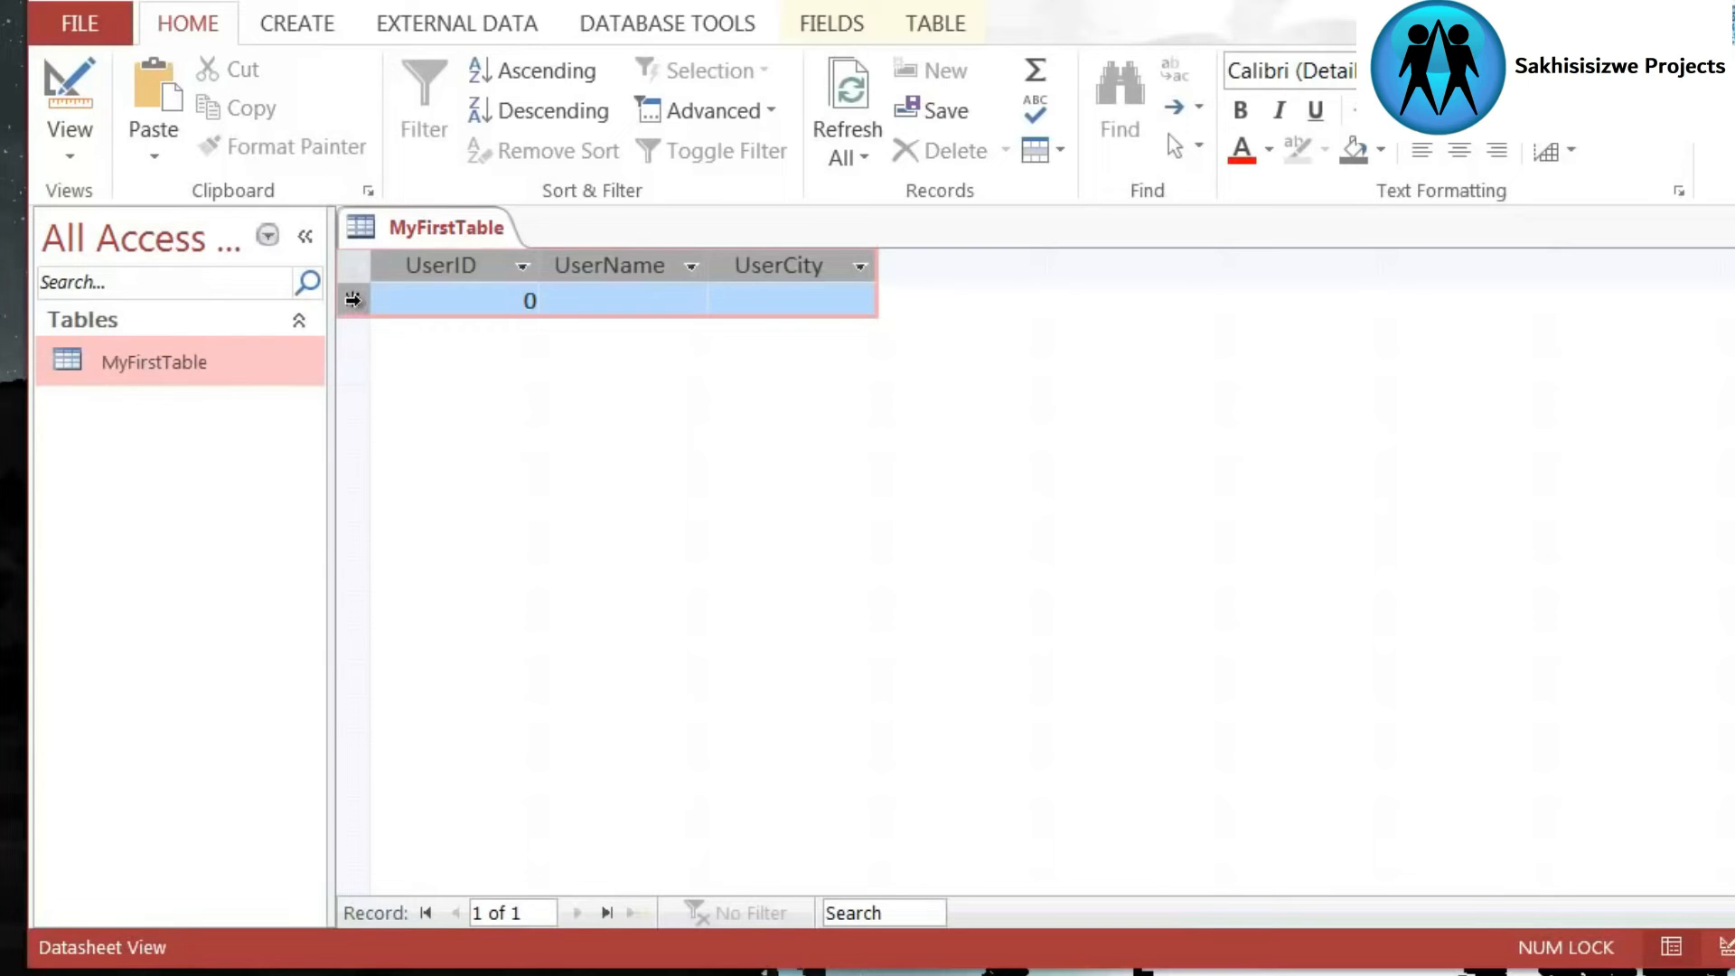
click(461, 303)
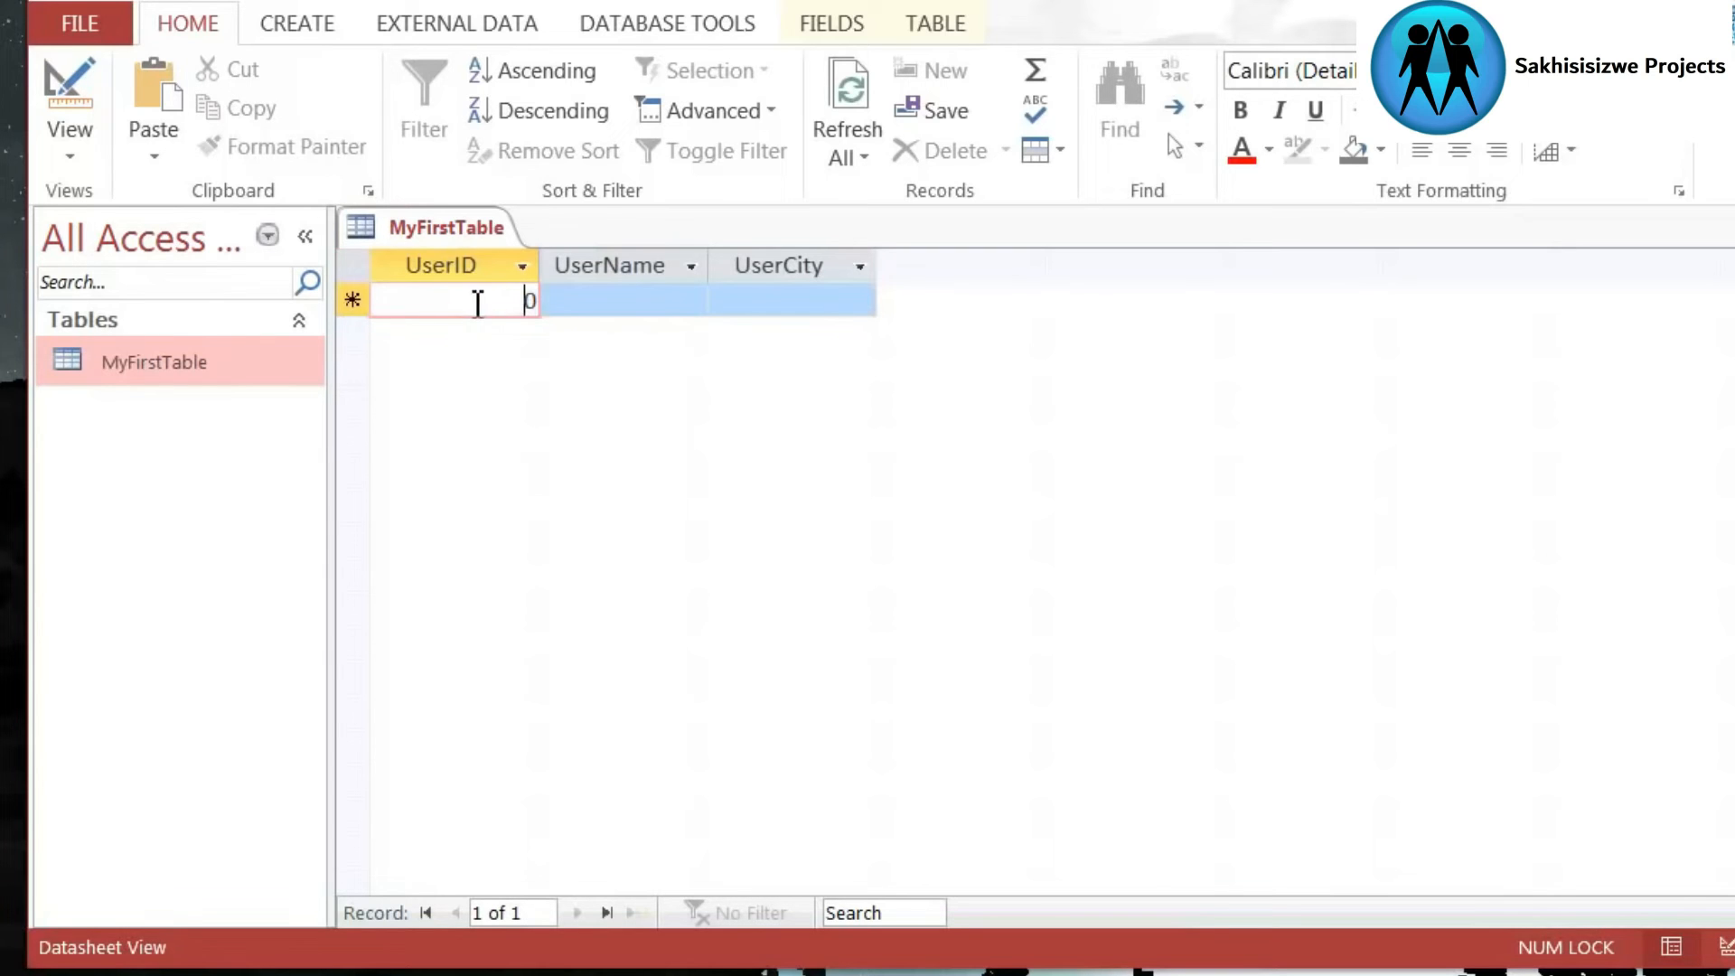
click(627, 307)
click(414, 298)
click(352, 300)
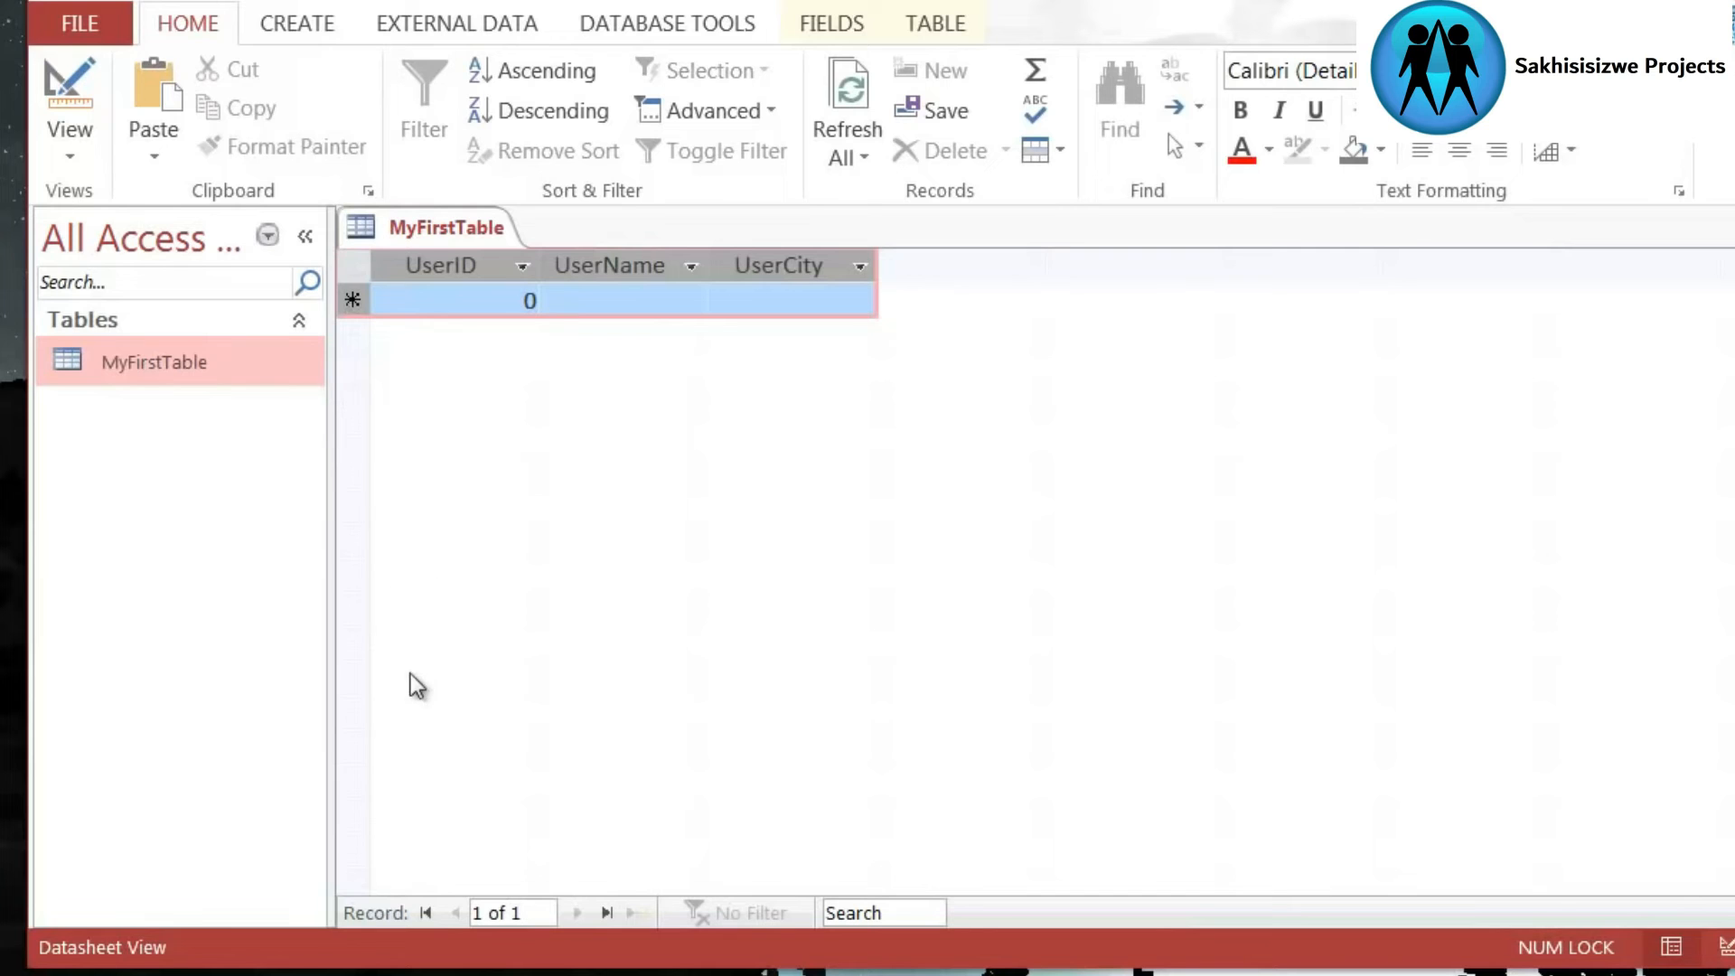
click(631, 310)
click(492, 302)
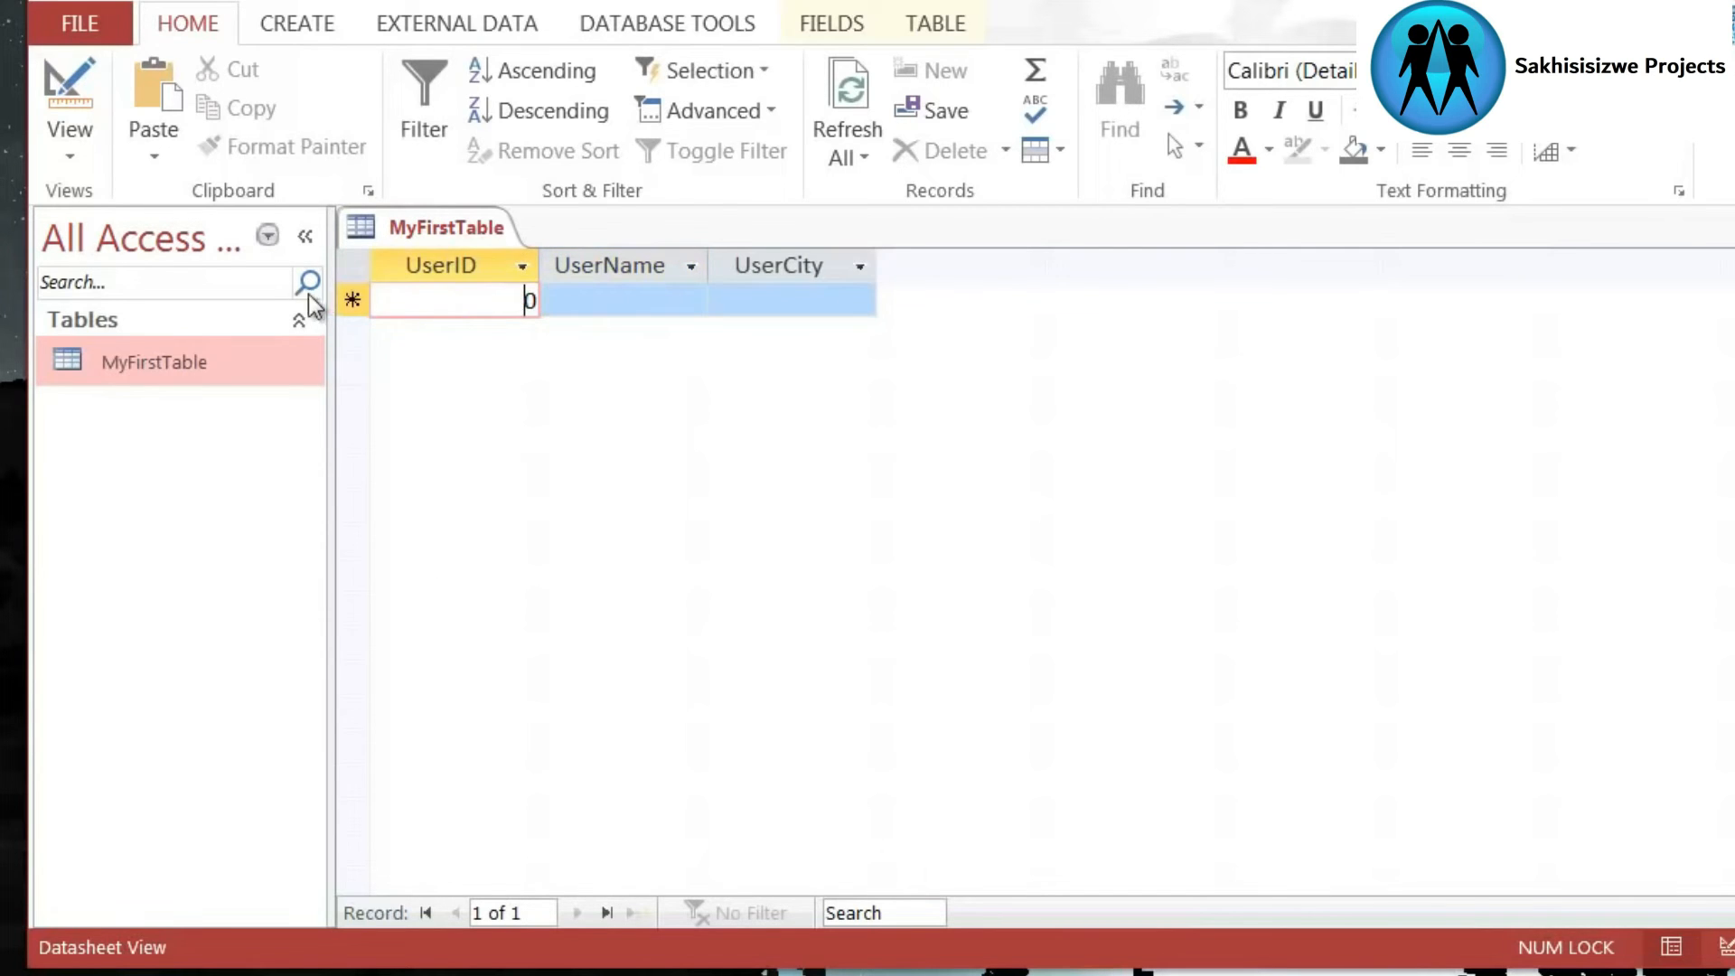
click(352, 301)
click(515, 301)
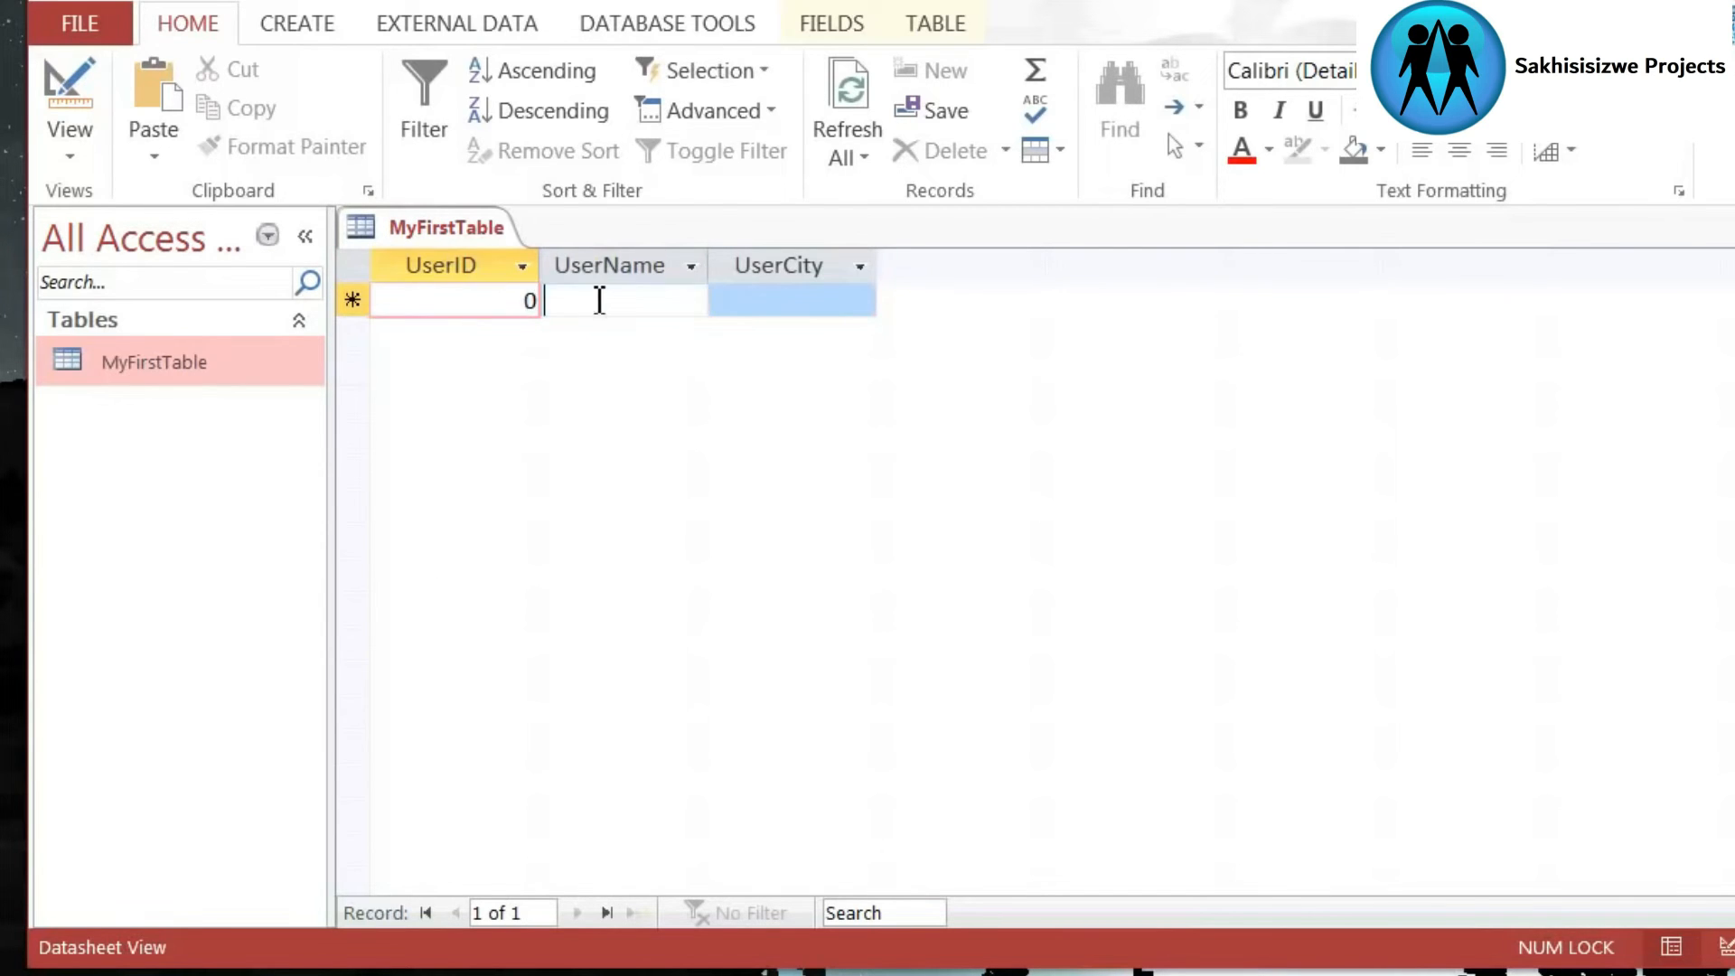
click(598, 301)
click(747, 301)
click(669, 314)
click(469, 313)
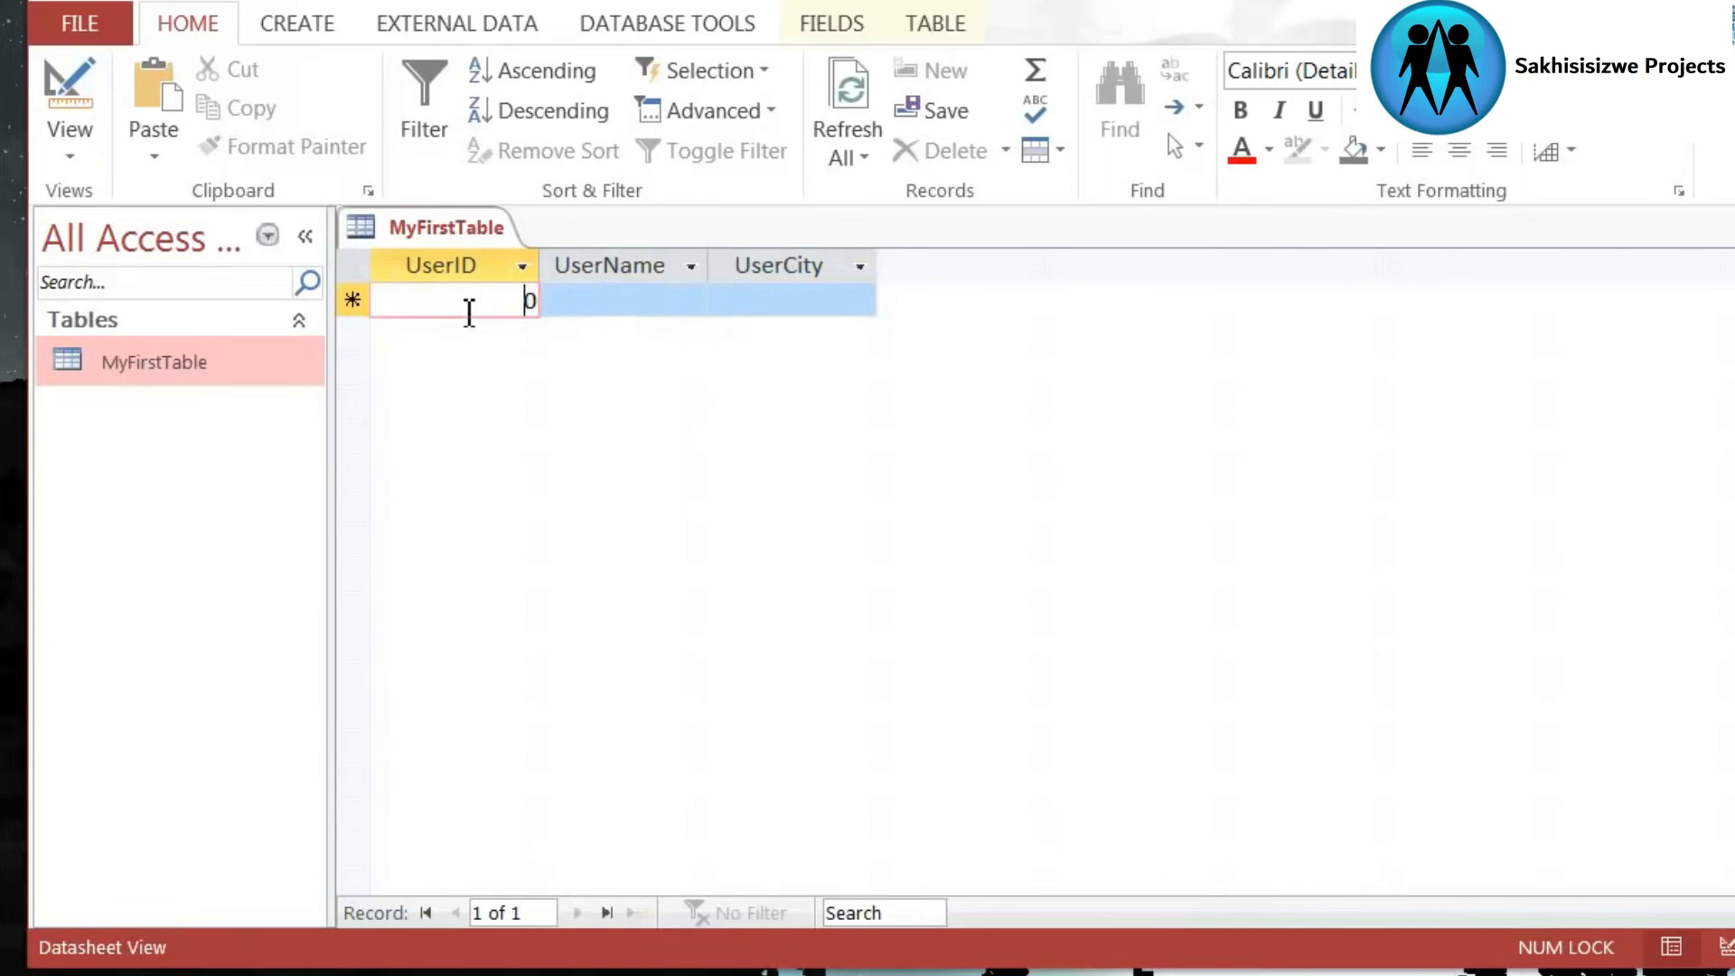
click(351, 299)
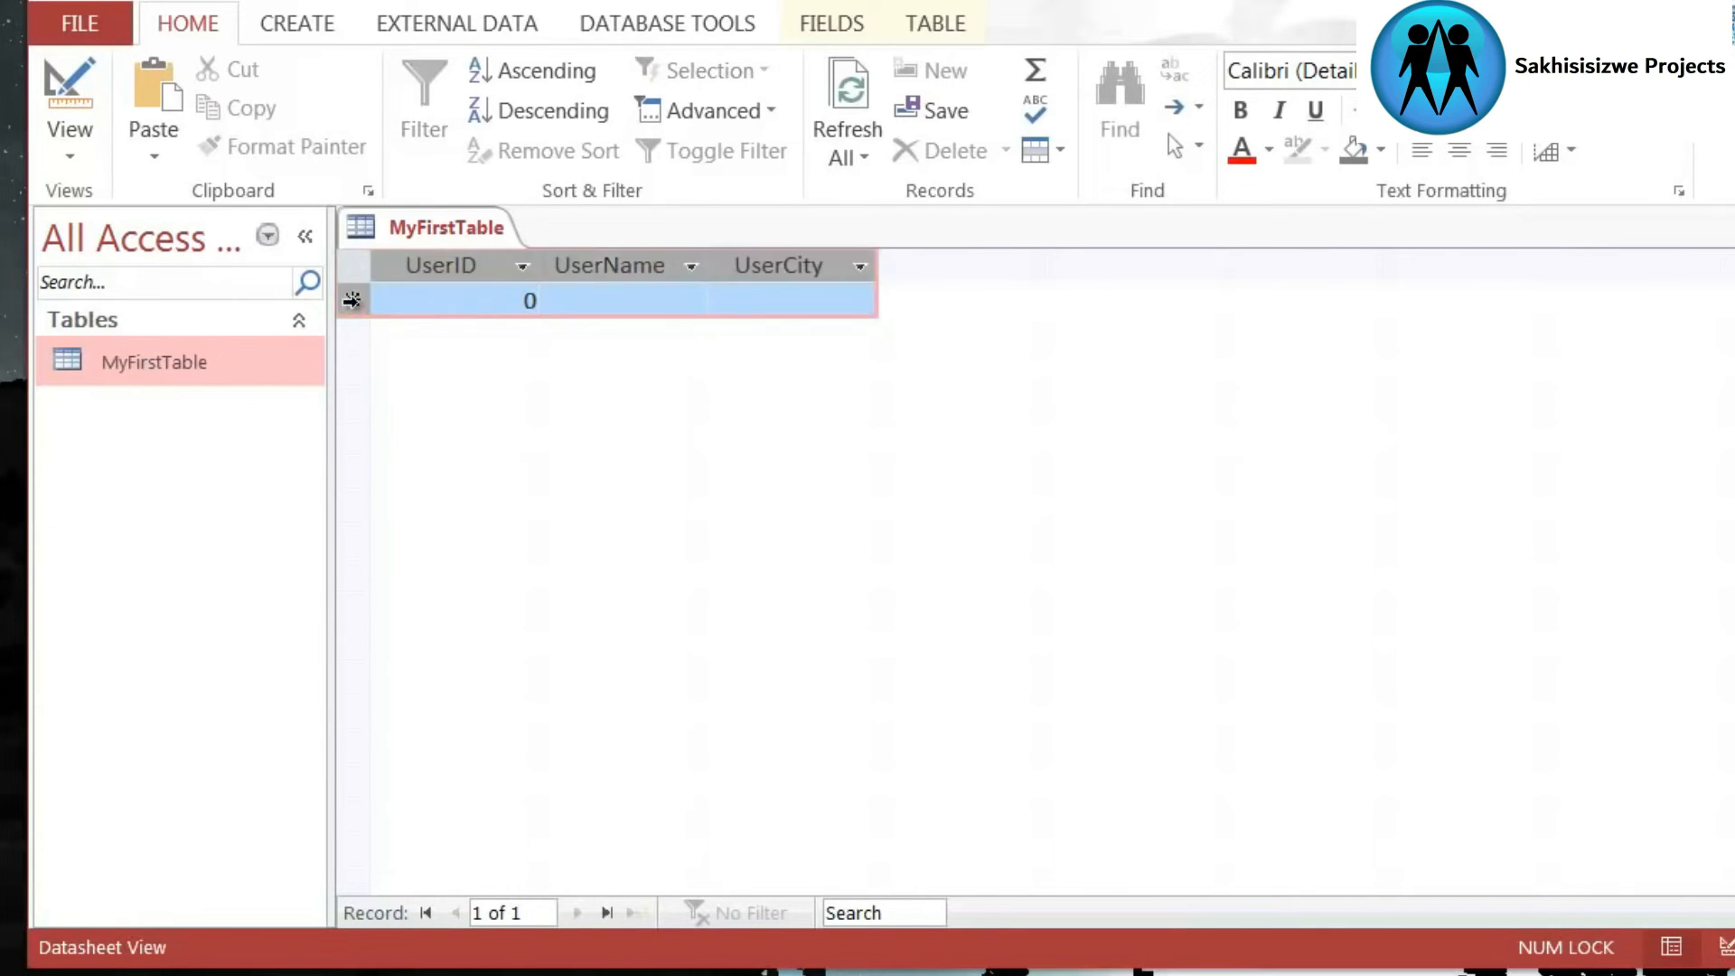
click(556, 311)
click(527, 302)
click(647, 308)
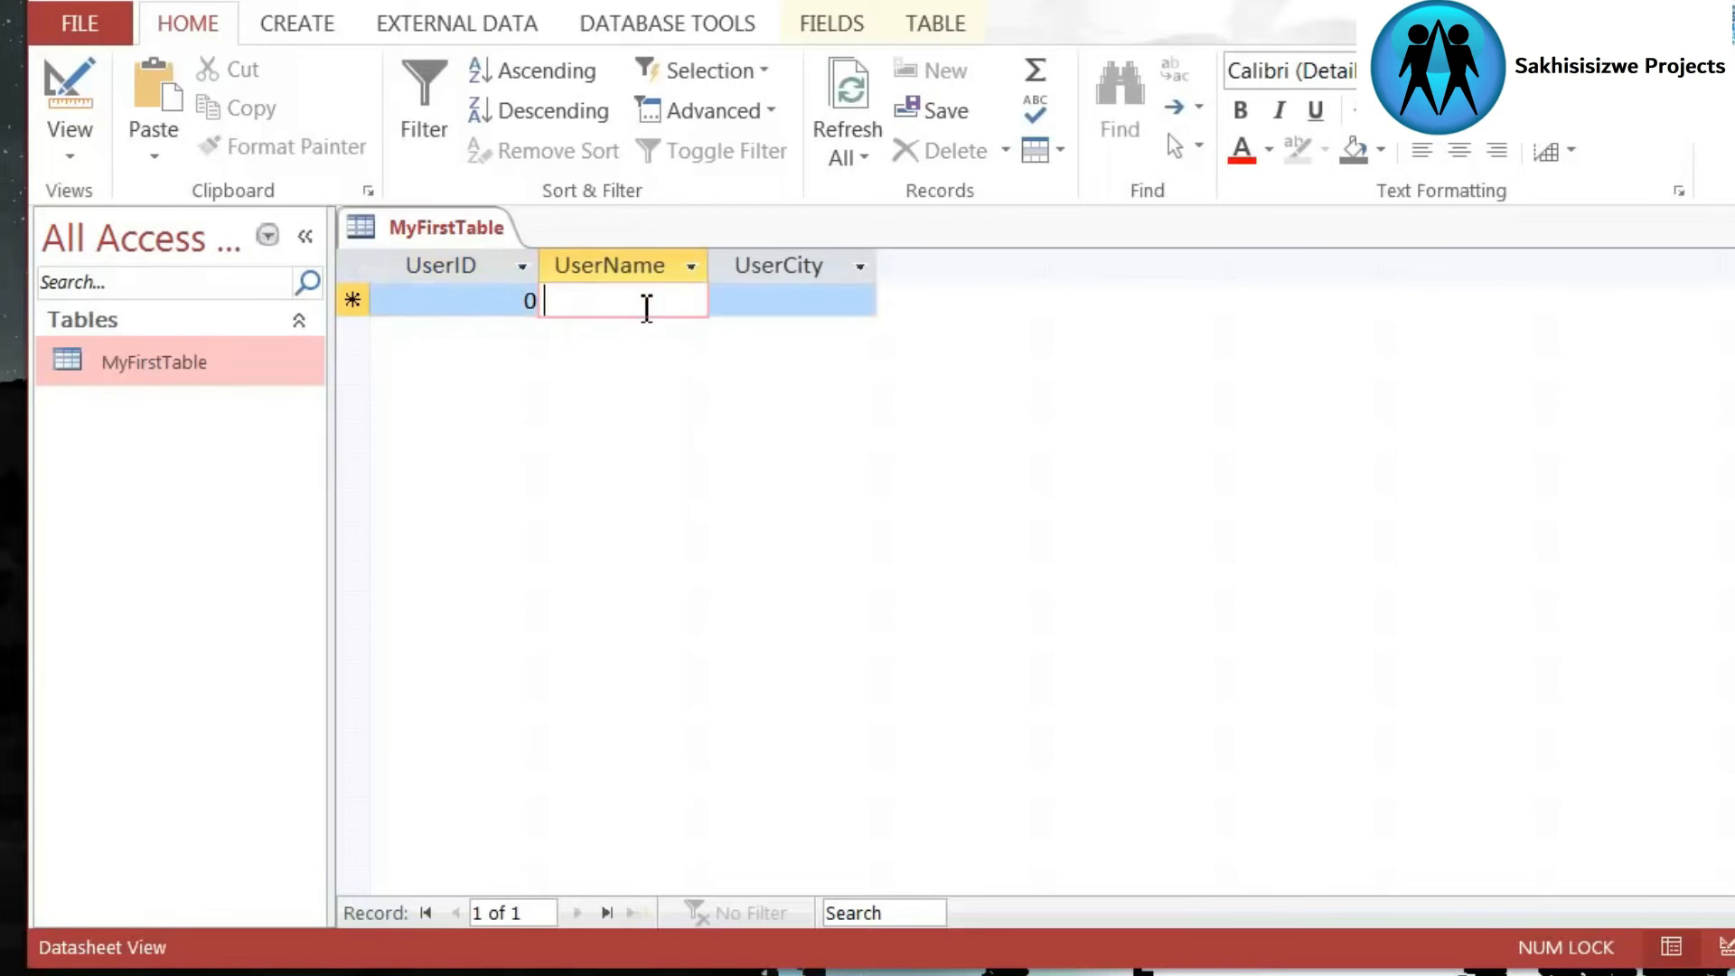
click(738, 300)
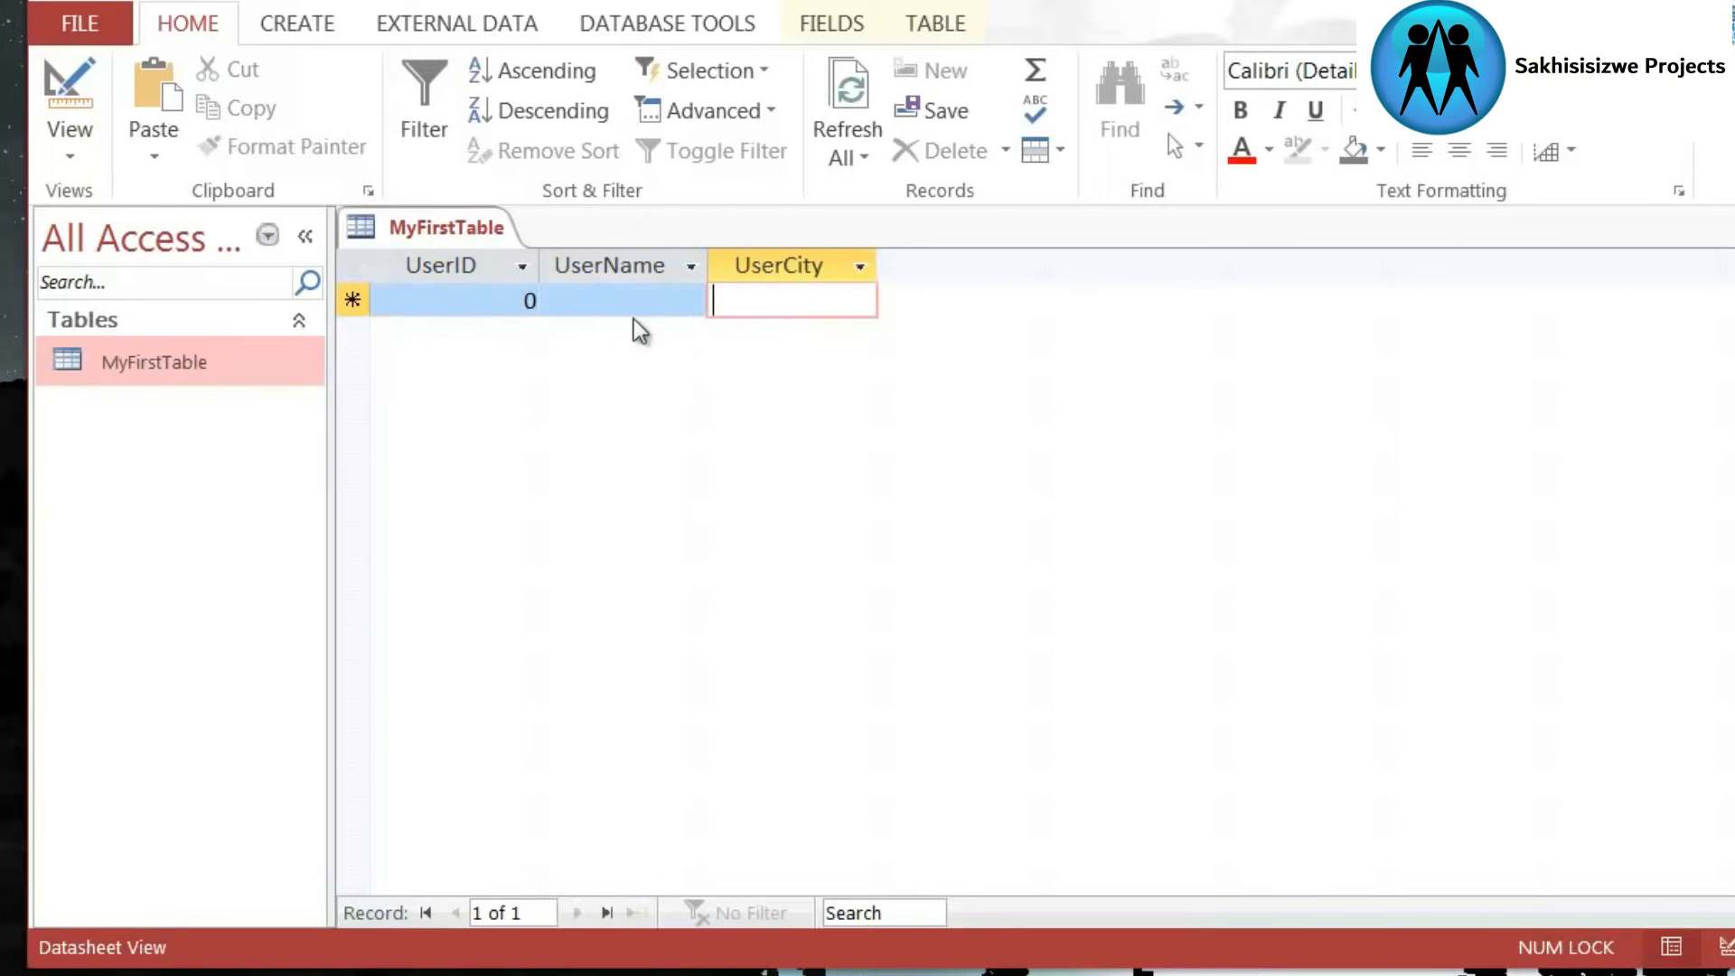
- Fill in the first record of MyFirstTable with UserID 1001, the user's full name and the city Chesterfield
click(501, 306)
drag(473, 299, 569, 303)
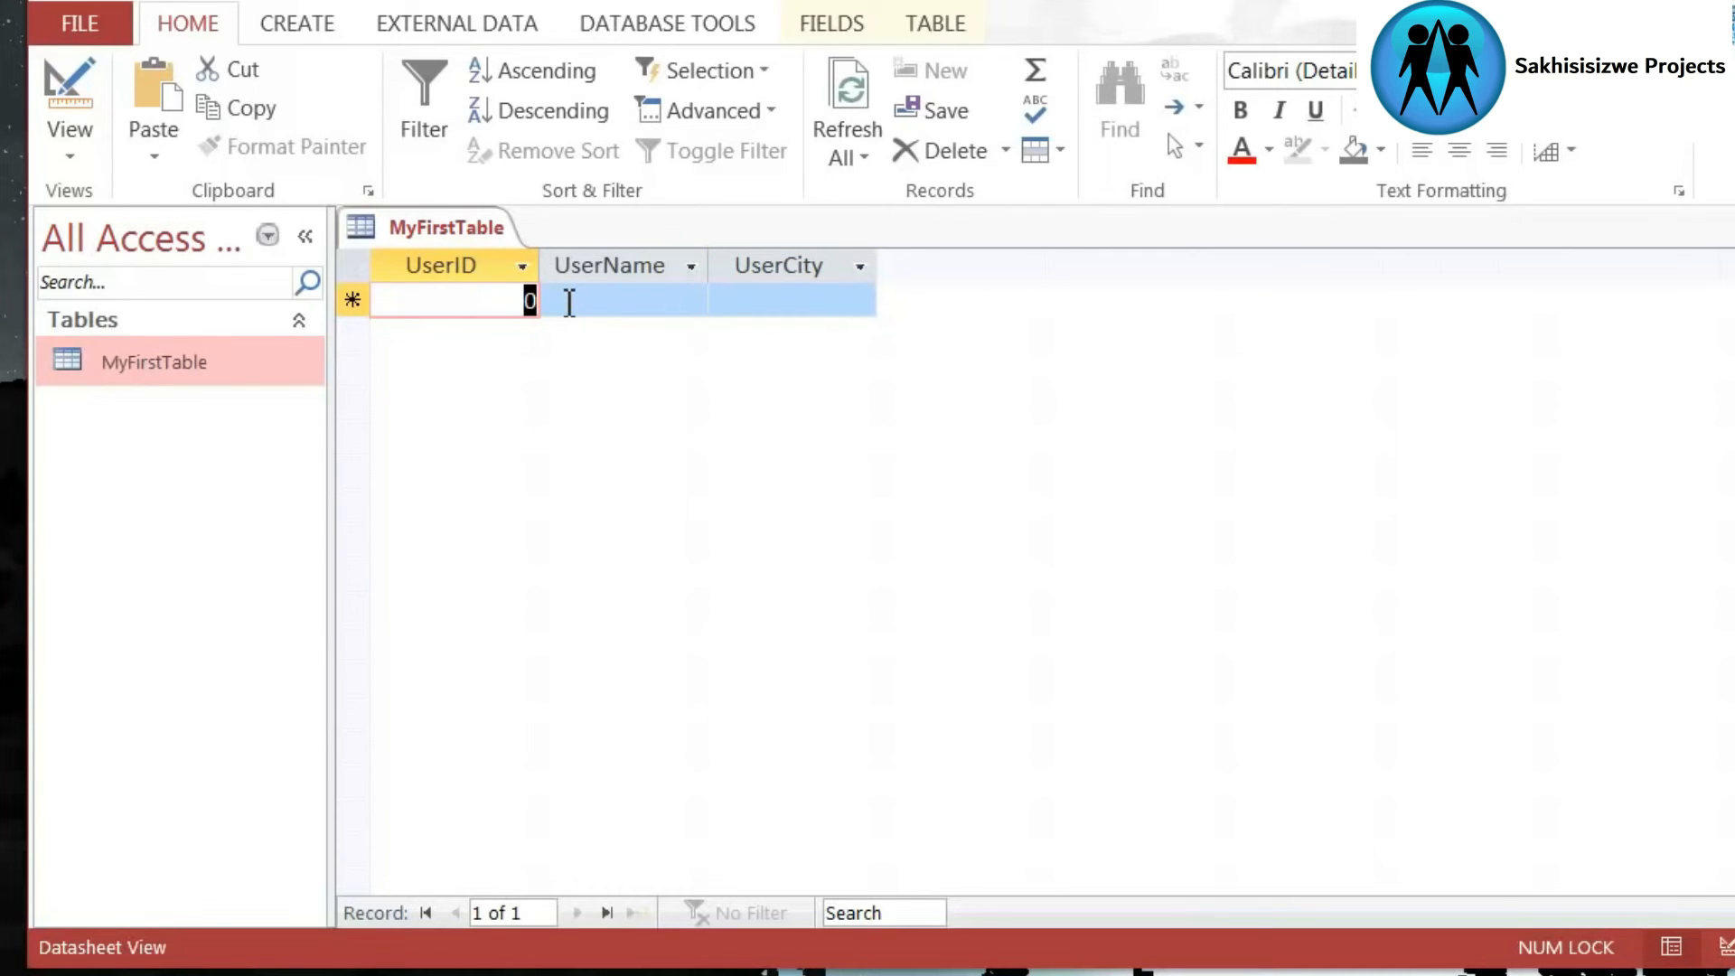
text(1001)
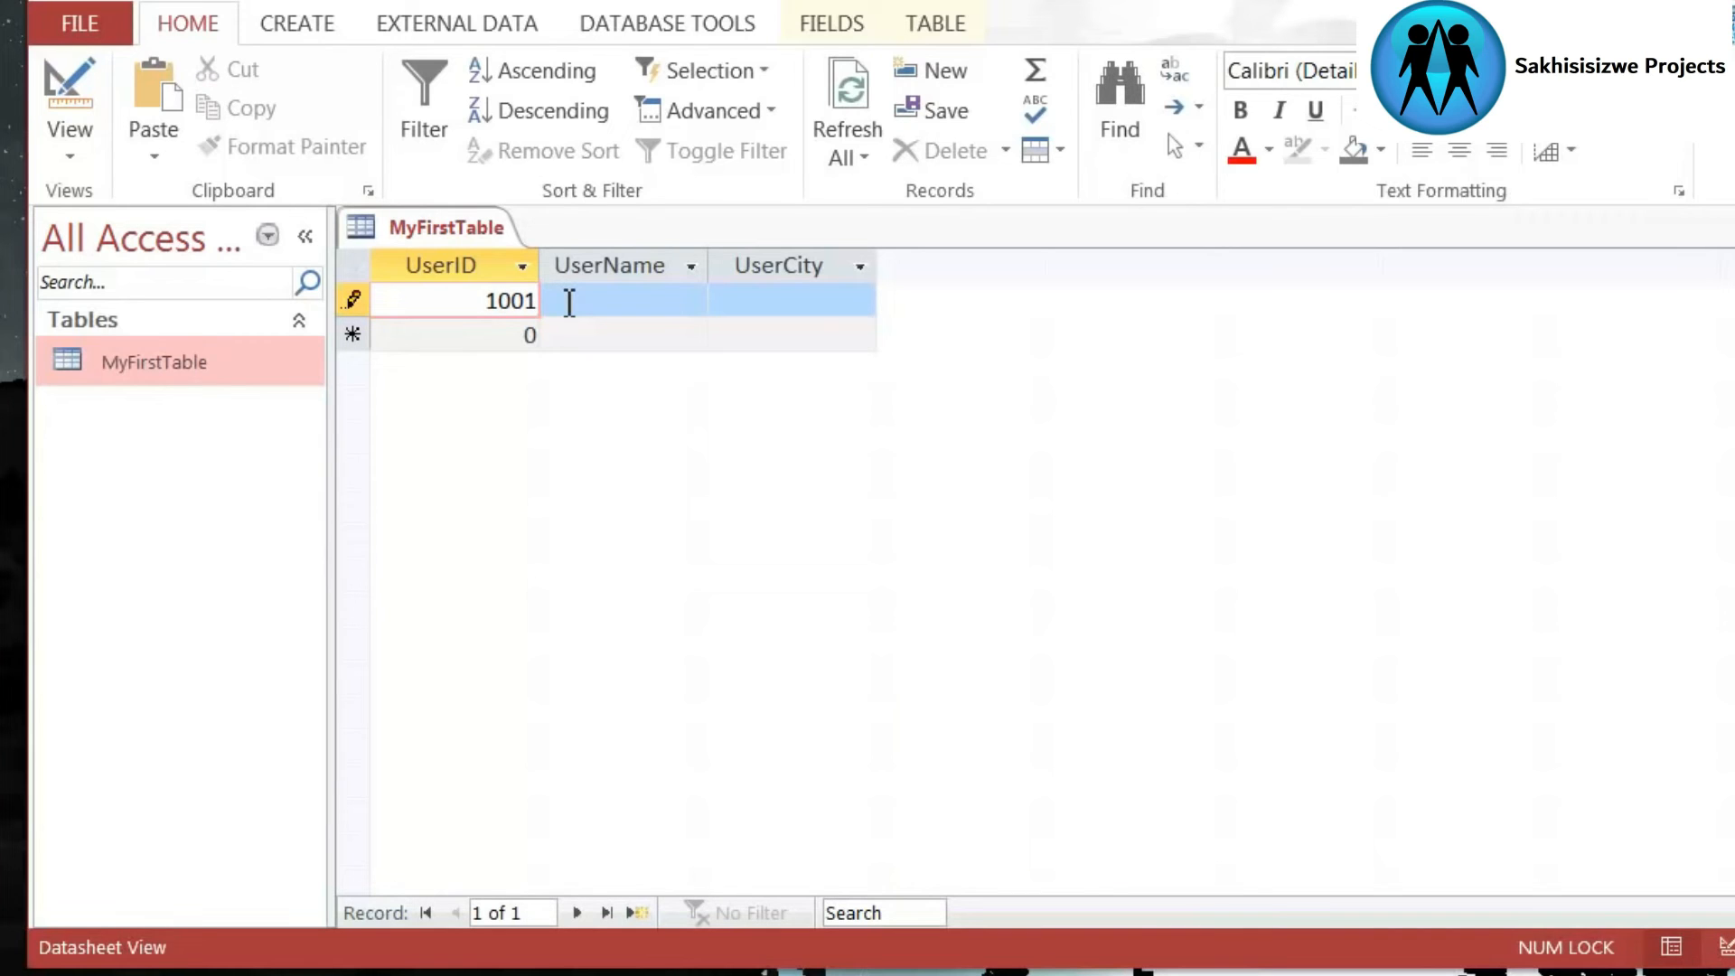
click(601, 303)
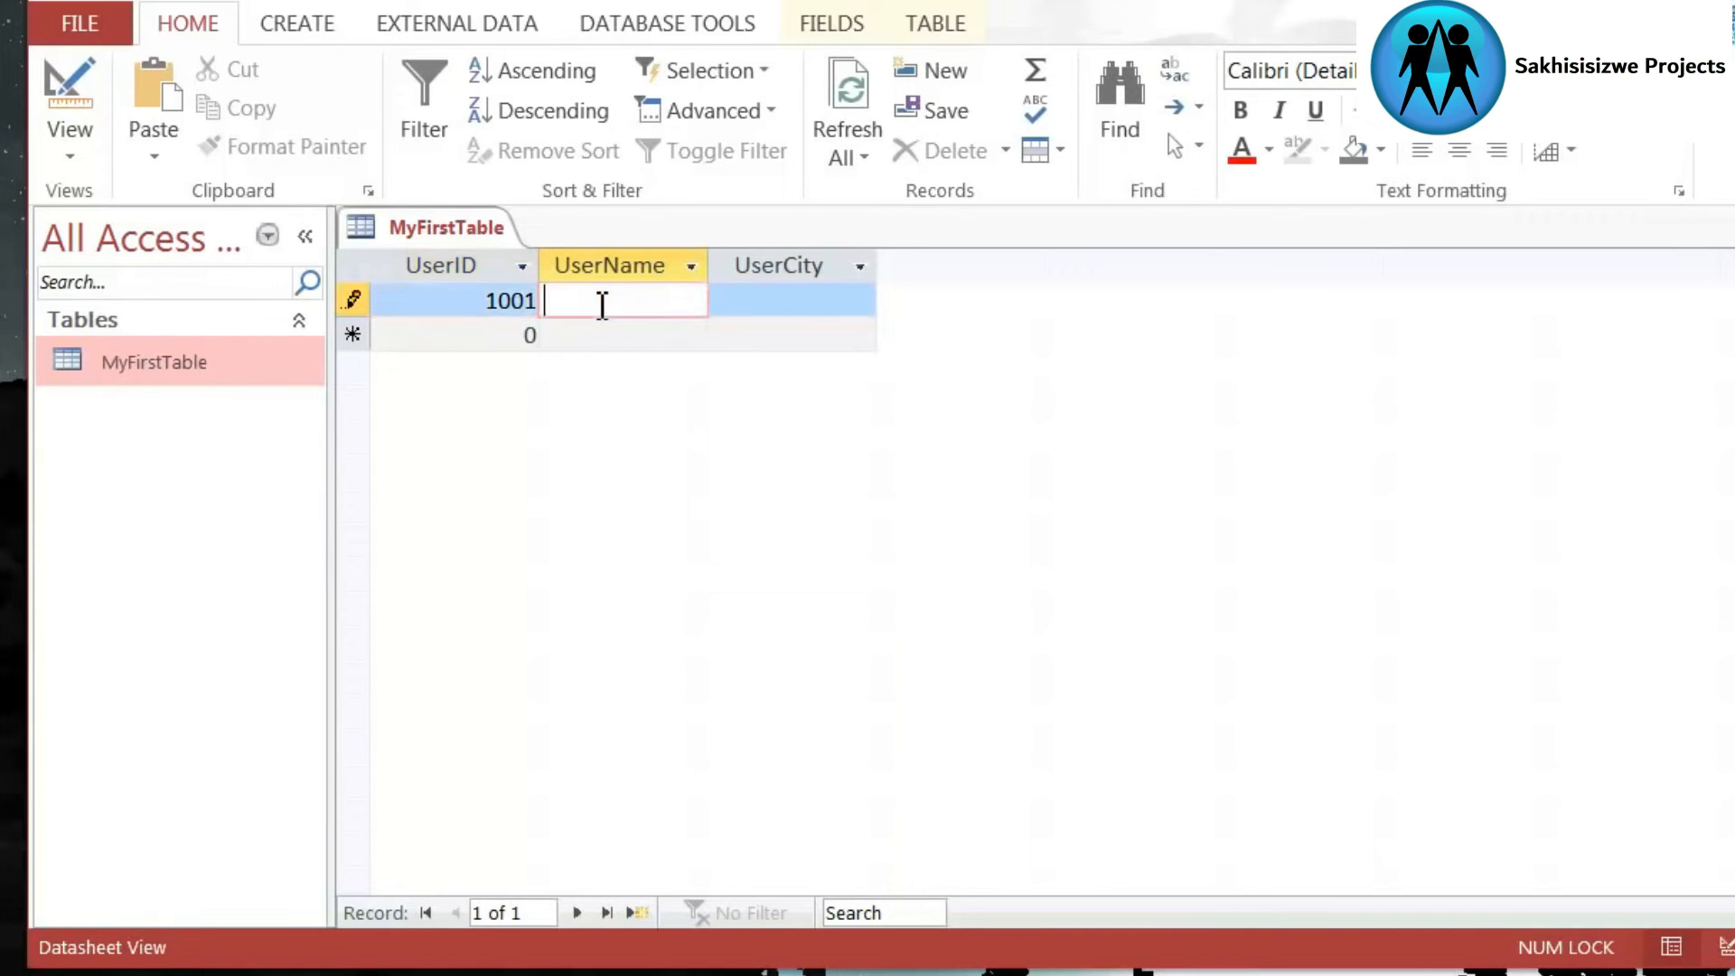
text(Matt Sands)
key(Tab)
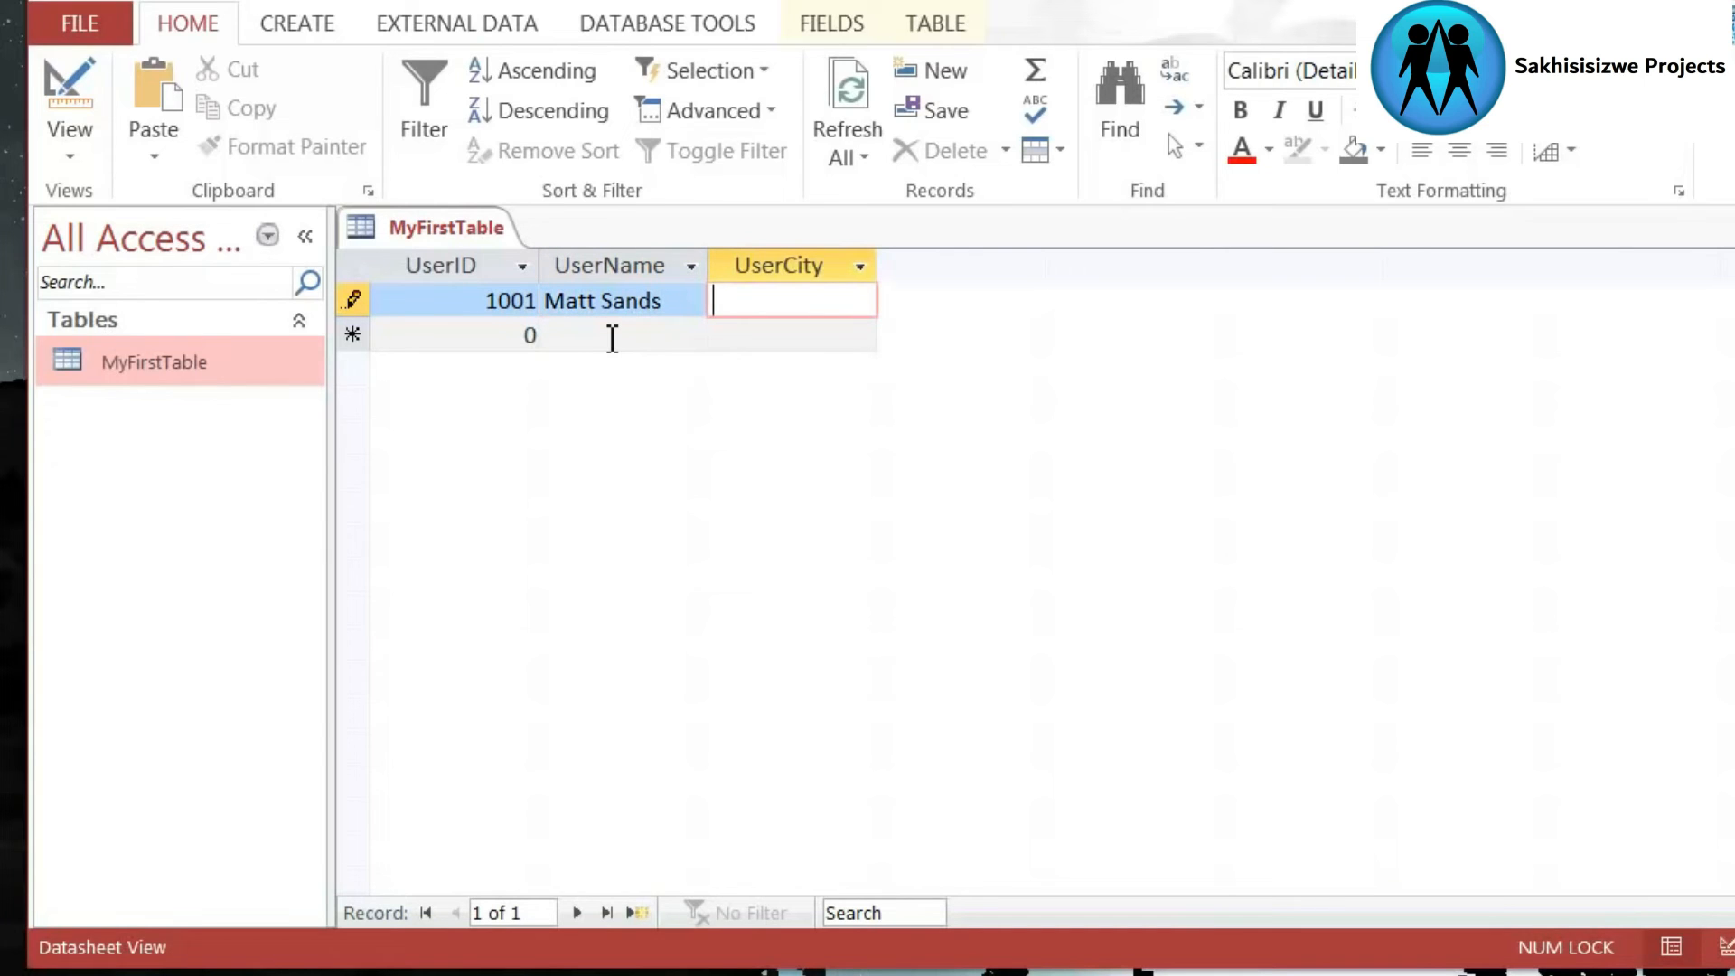
text(Chesterfield)
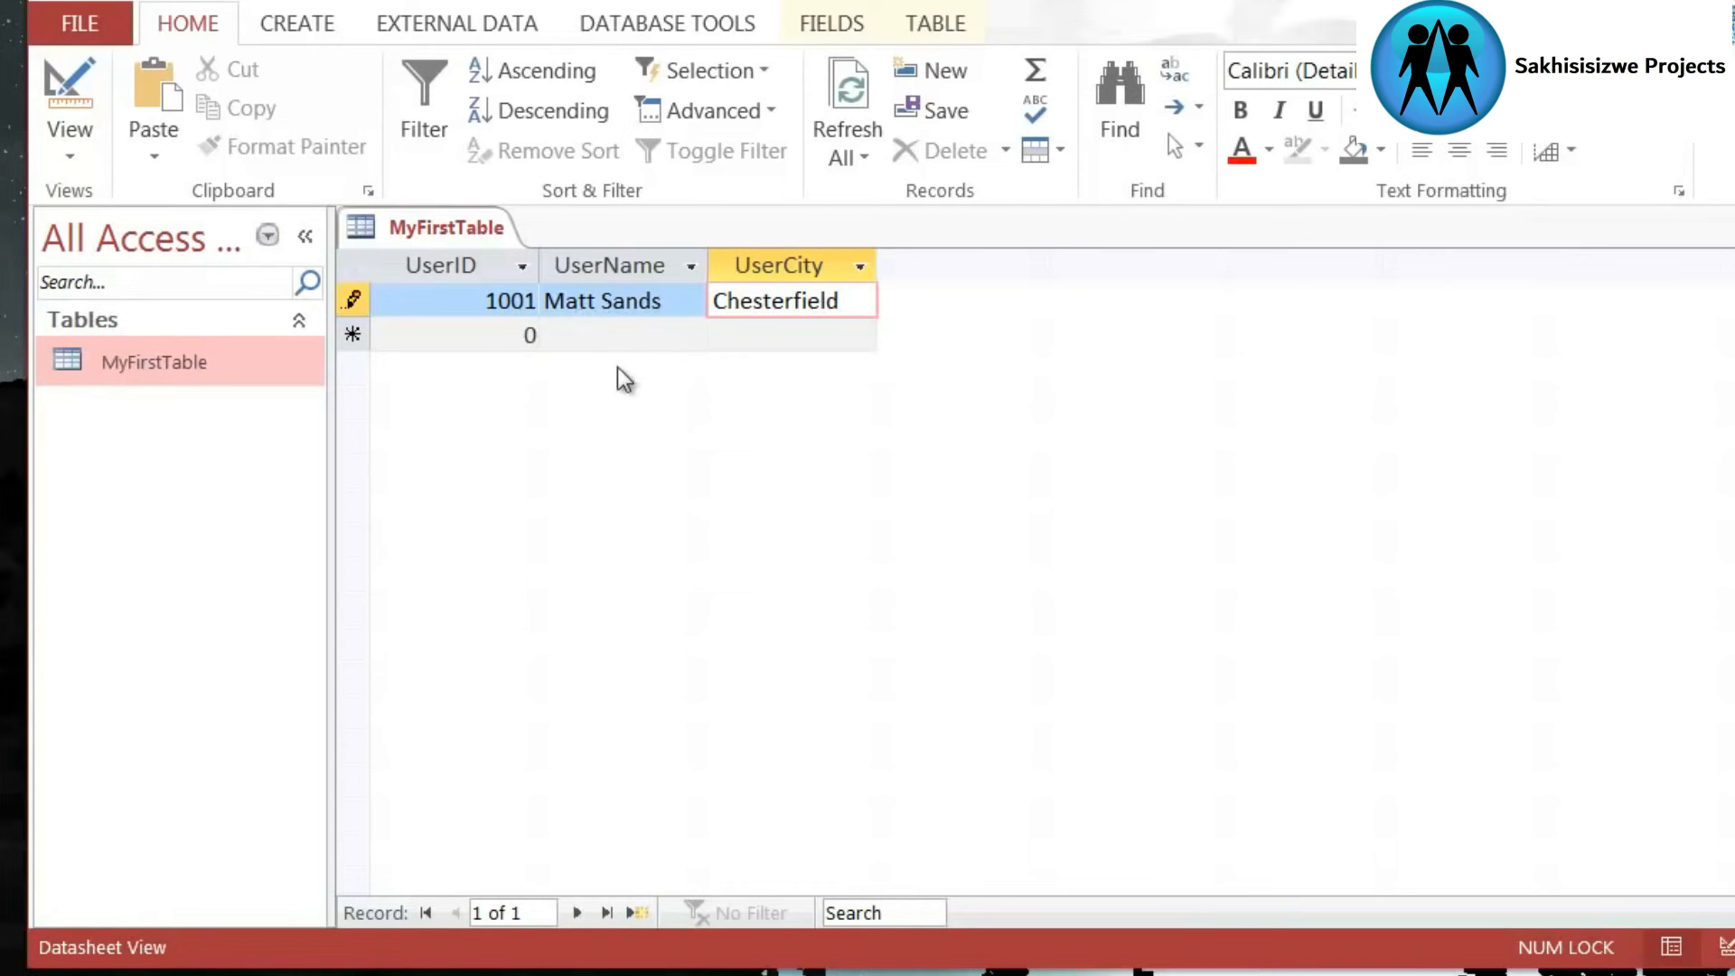
- Commit the first record by moving to the blank row, and fit the UserCity column's width to its contents
click(565, 348)
click(514, 348)
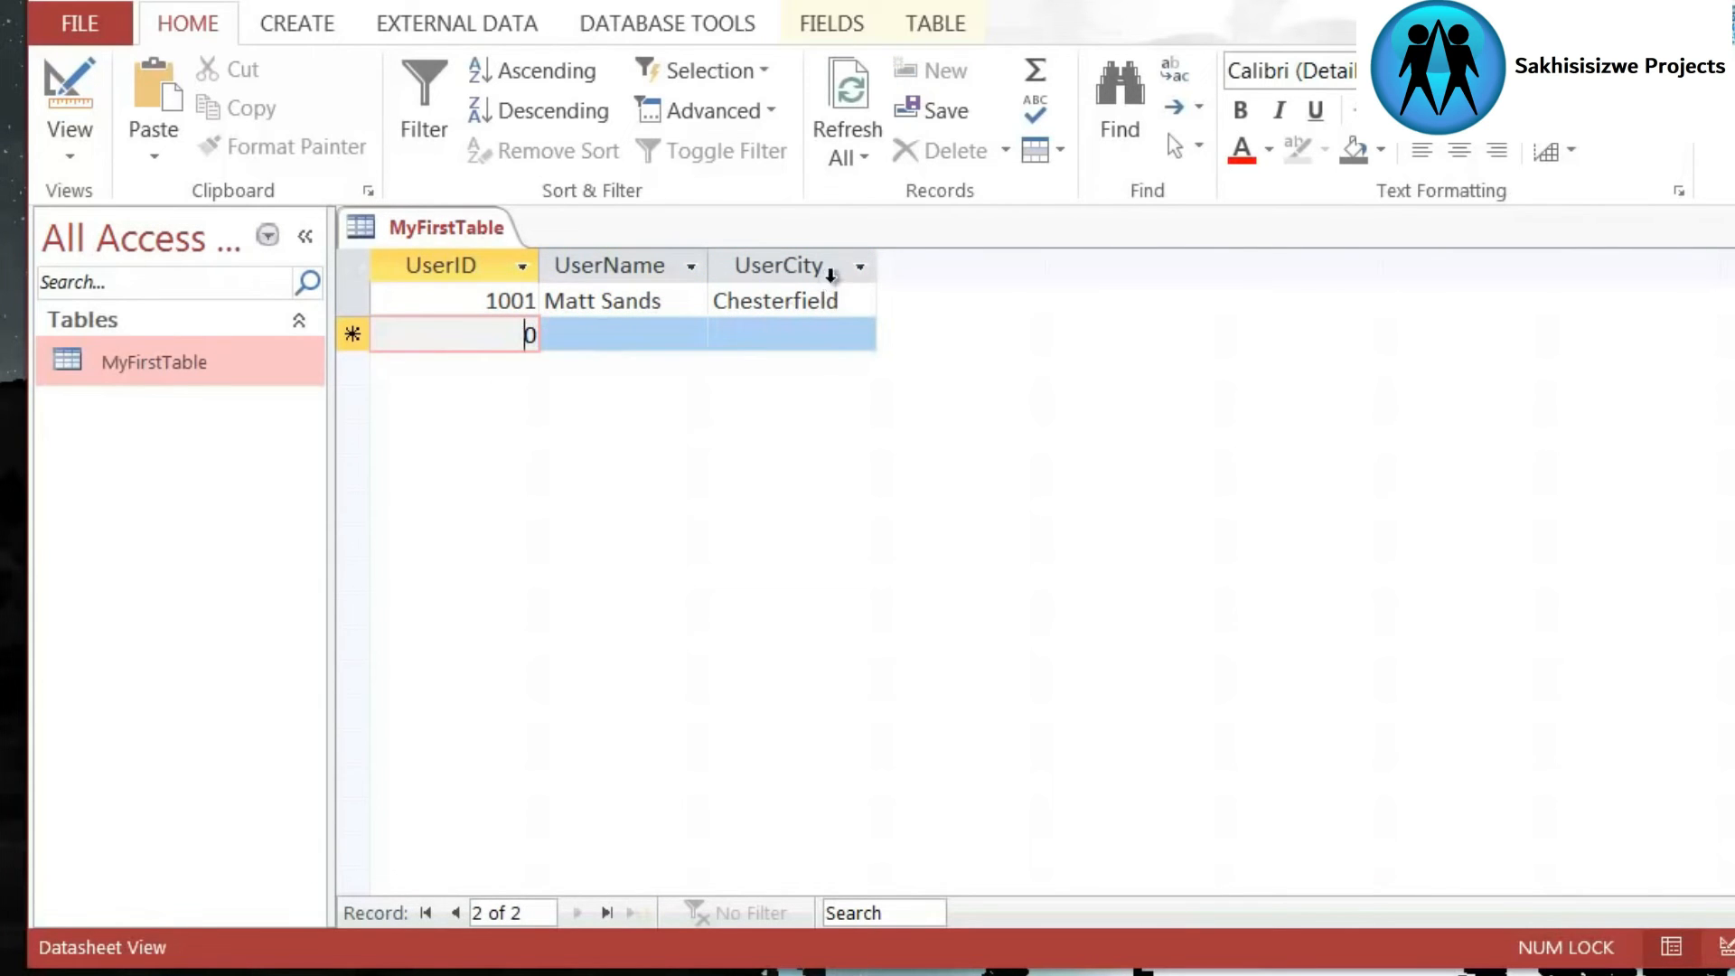
double_click(874, 264)
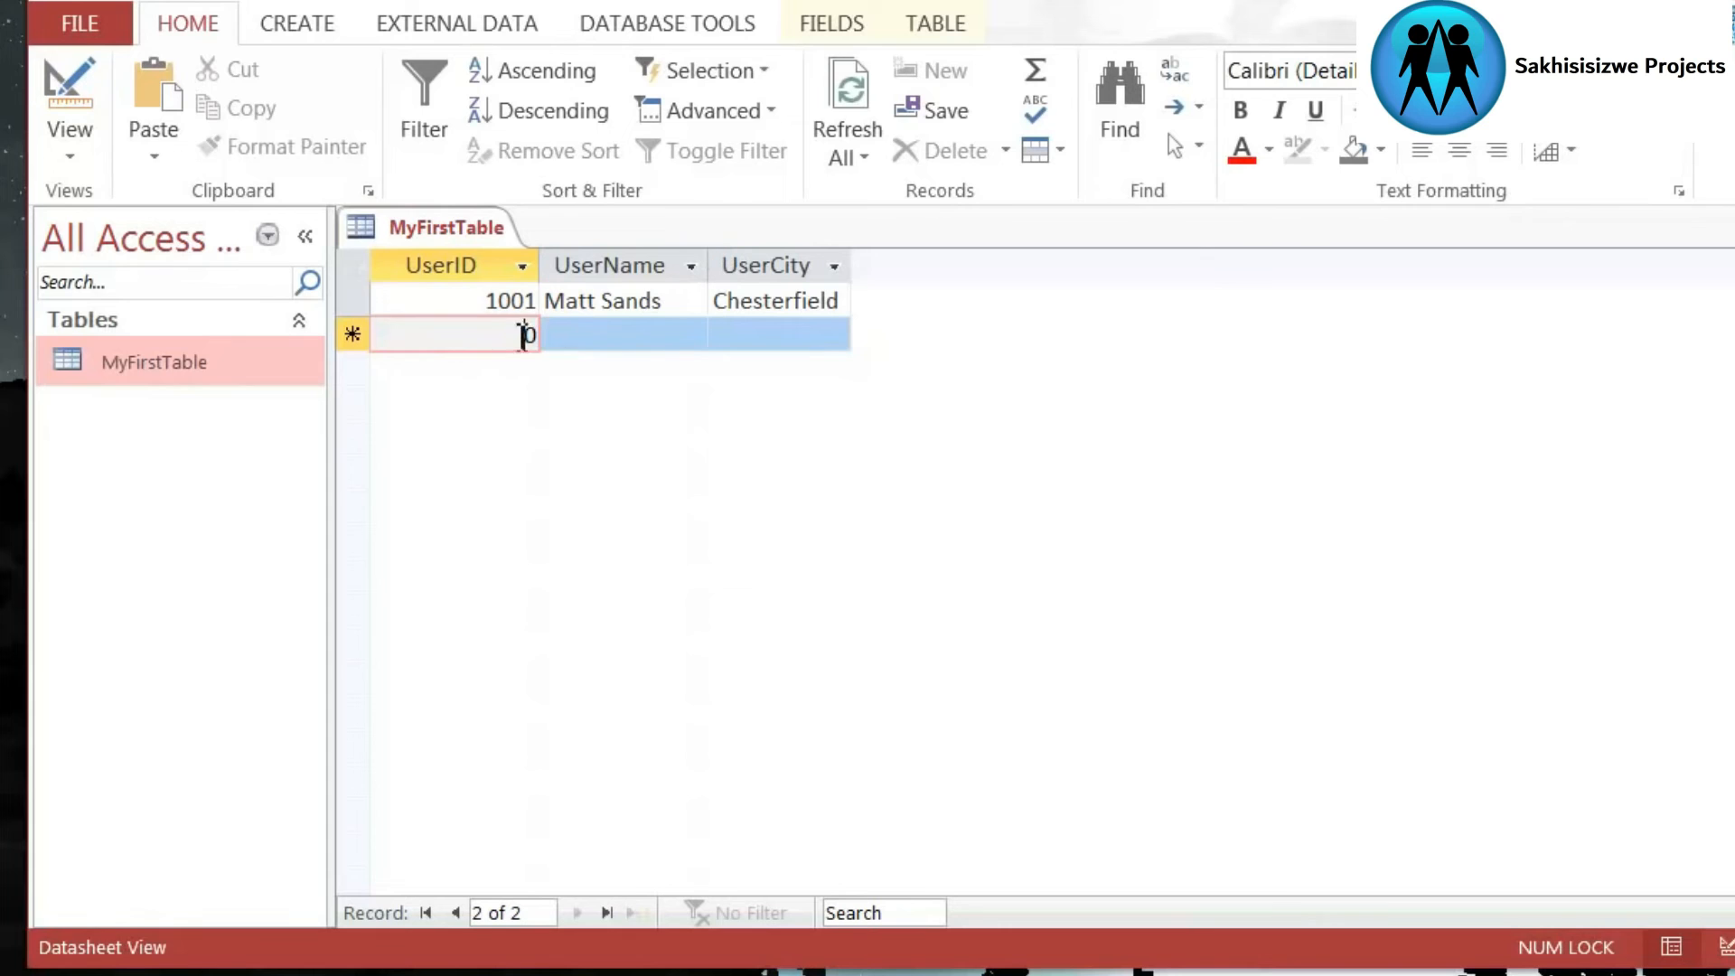
- Start a second record with UserID 1002 and place the cursor in its UserName cell
click(348, 334)
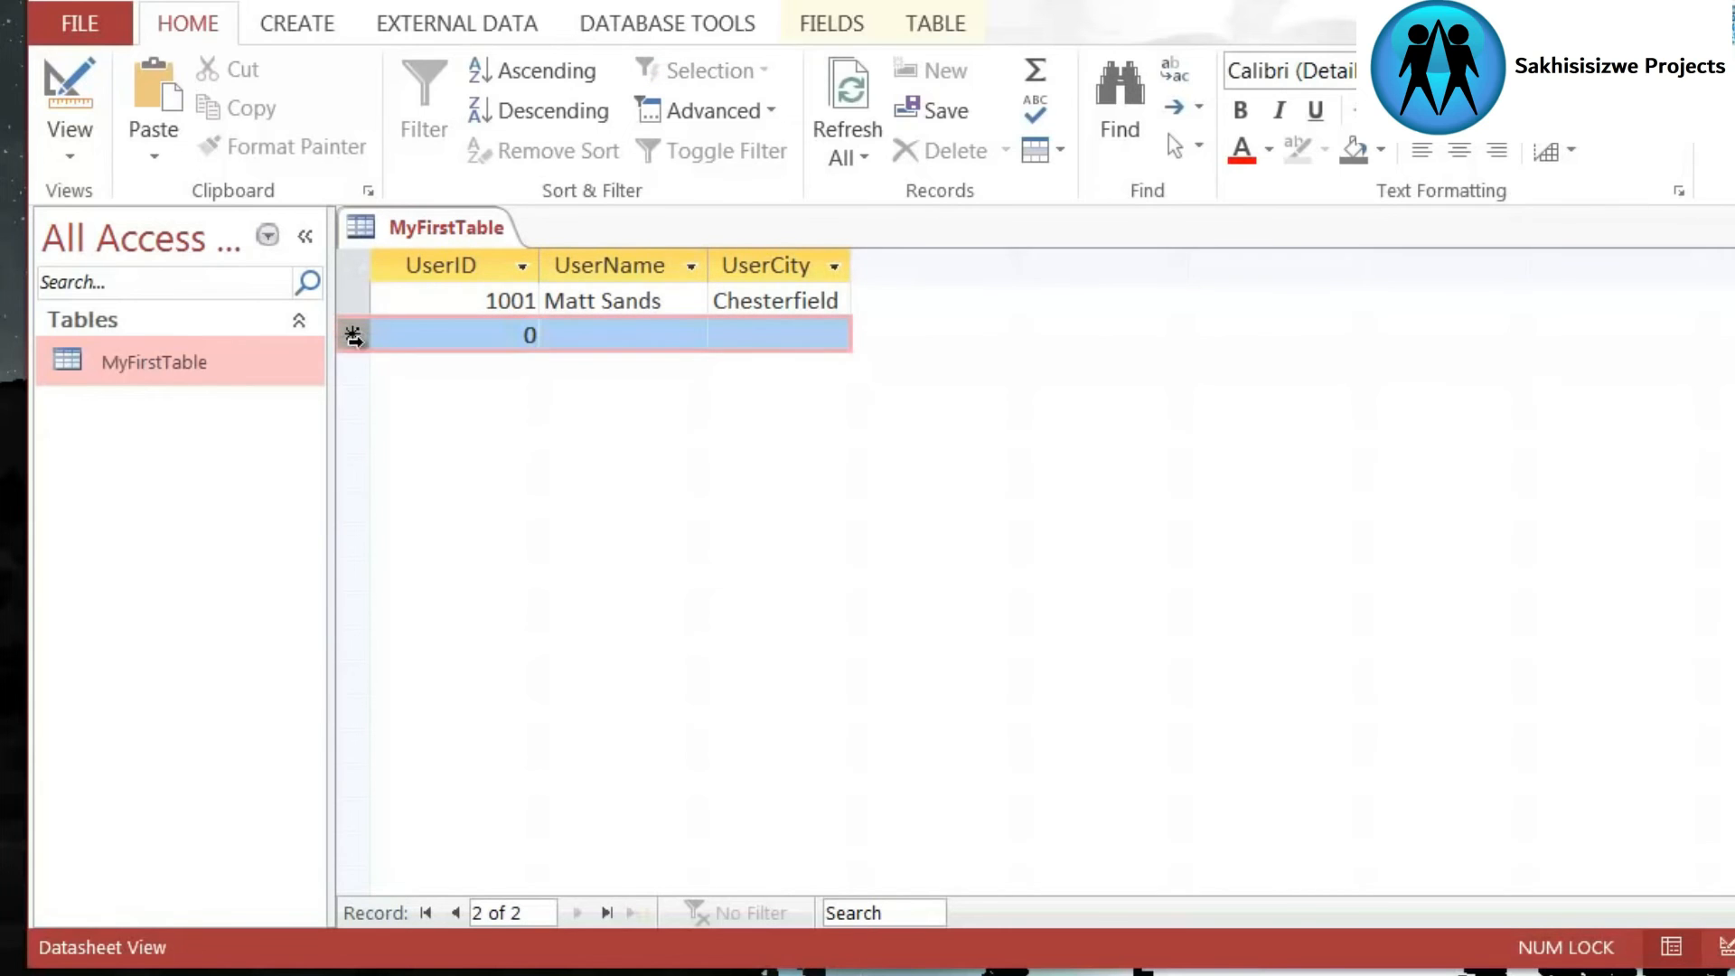
click(515, 336)
drag(457, 337, 567, 338)
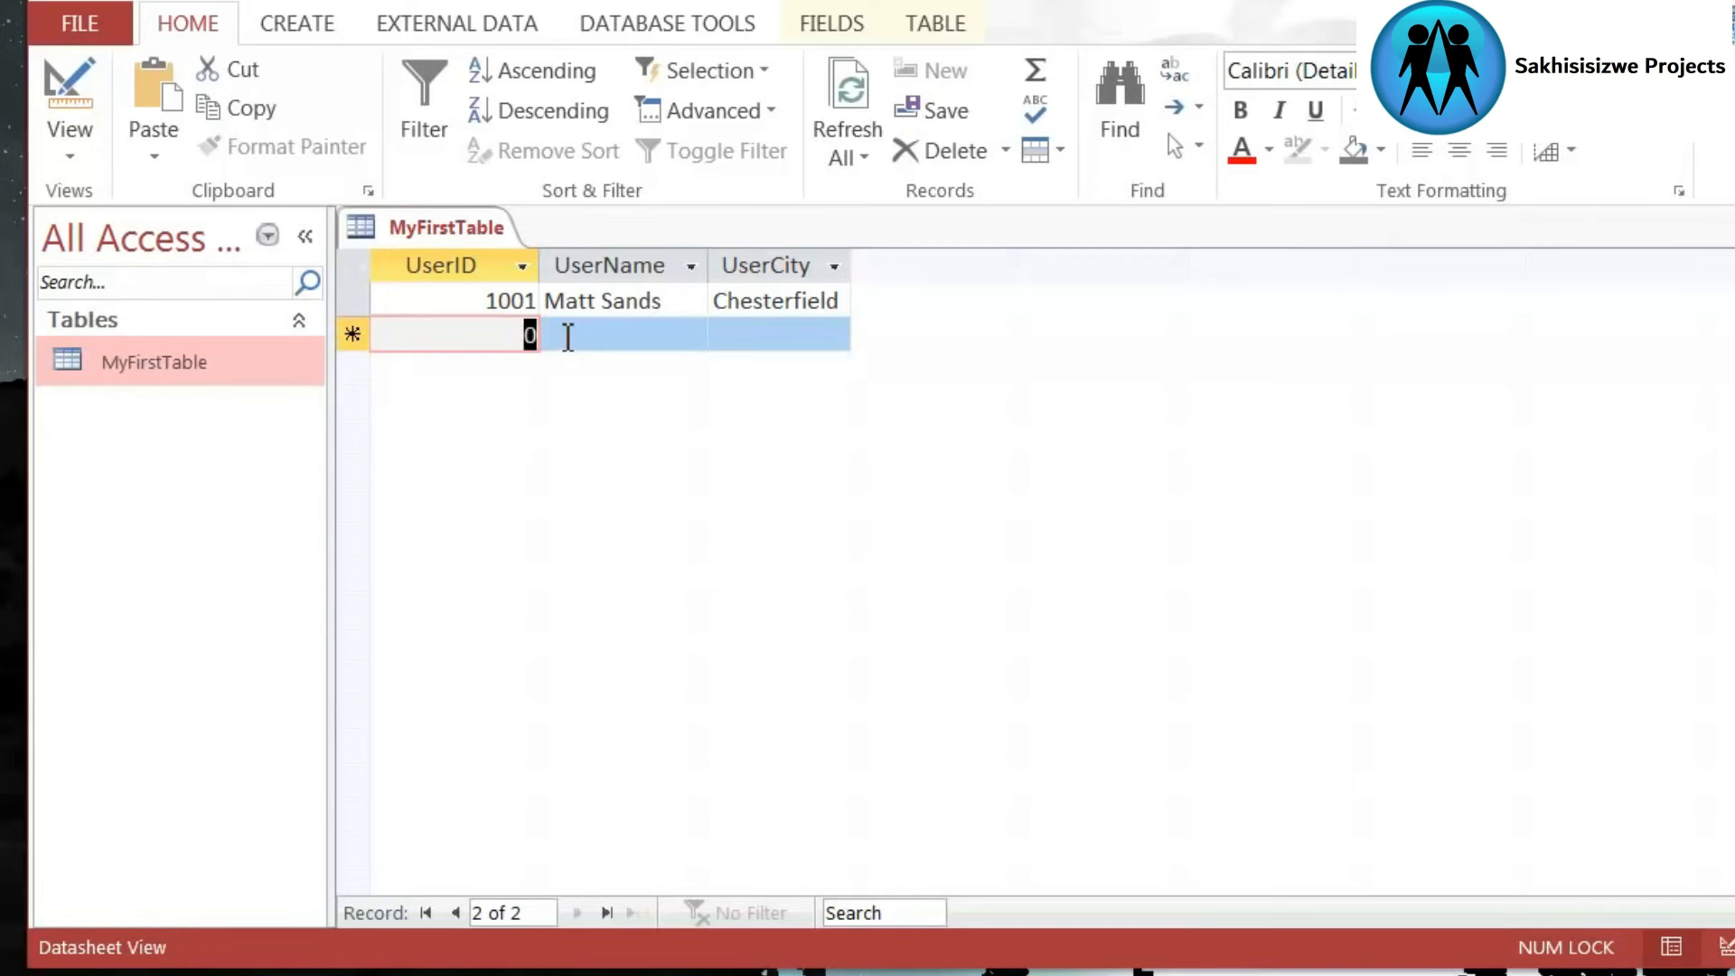
text(1000)
text(2)
key(Tab)
click(612, 368)
click(652, 341)
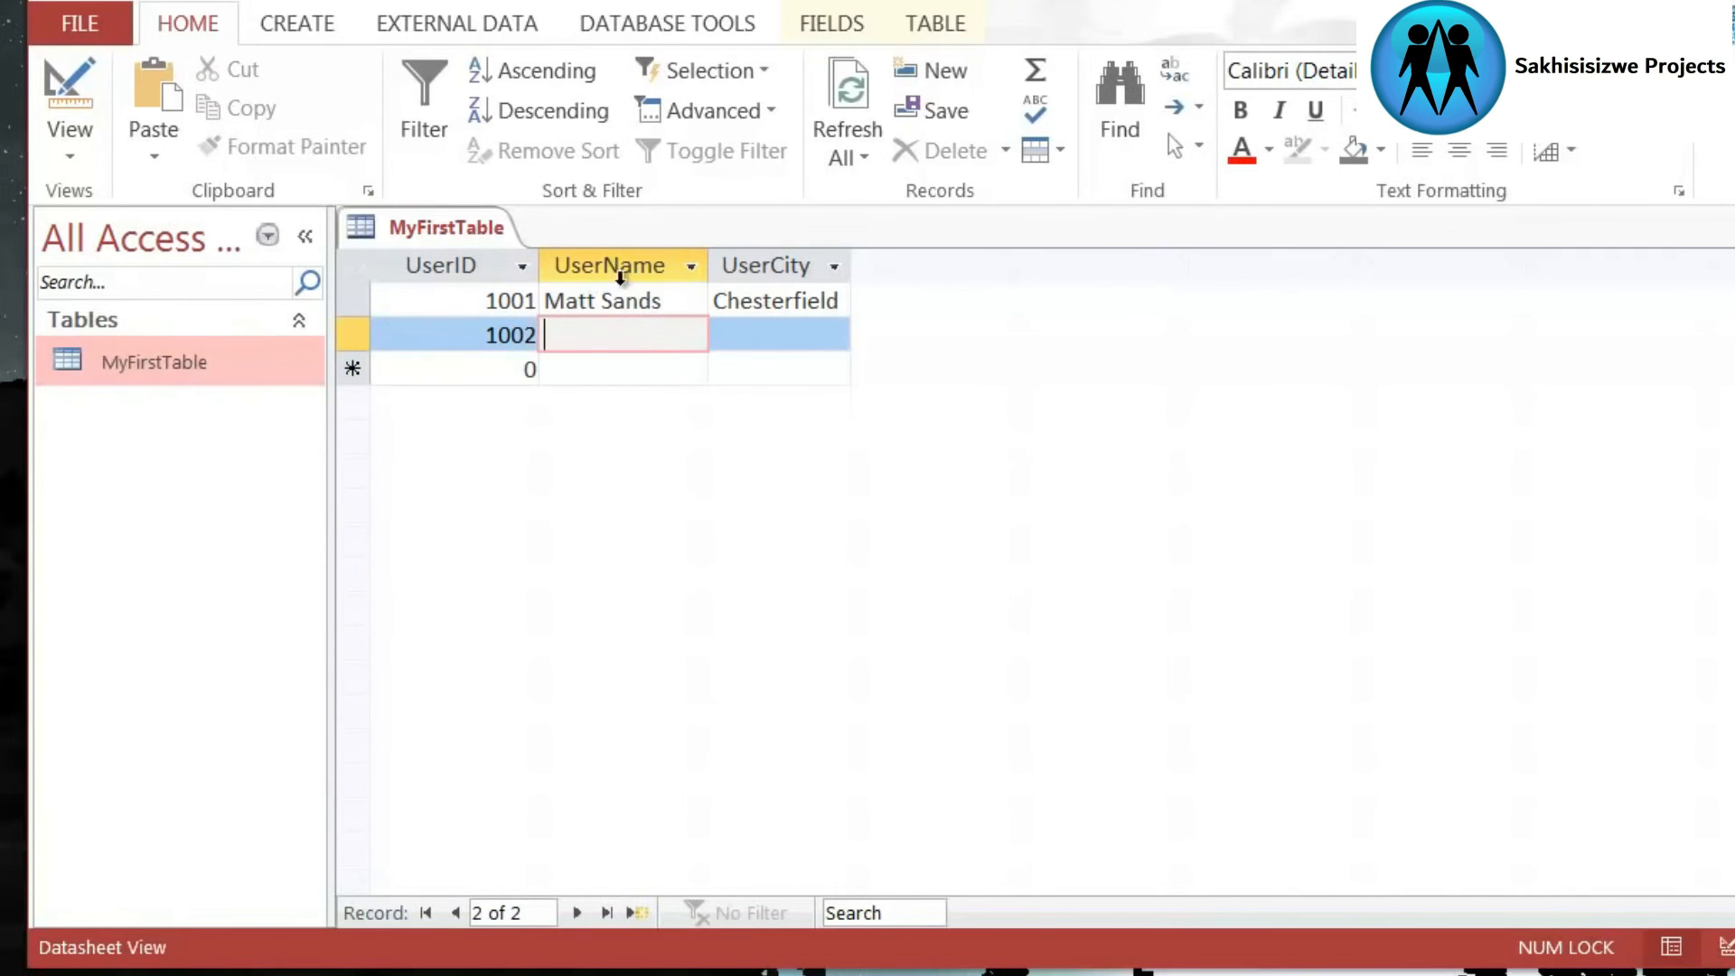
- Complete record 1002 with the user's full name and the city London
text(Bruce Smith)
key(Tab)
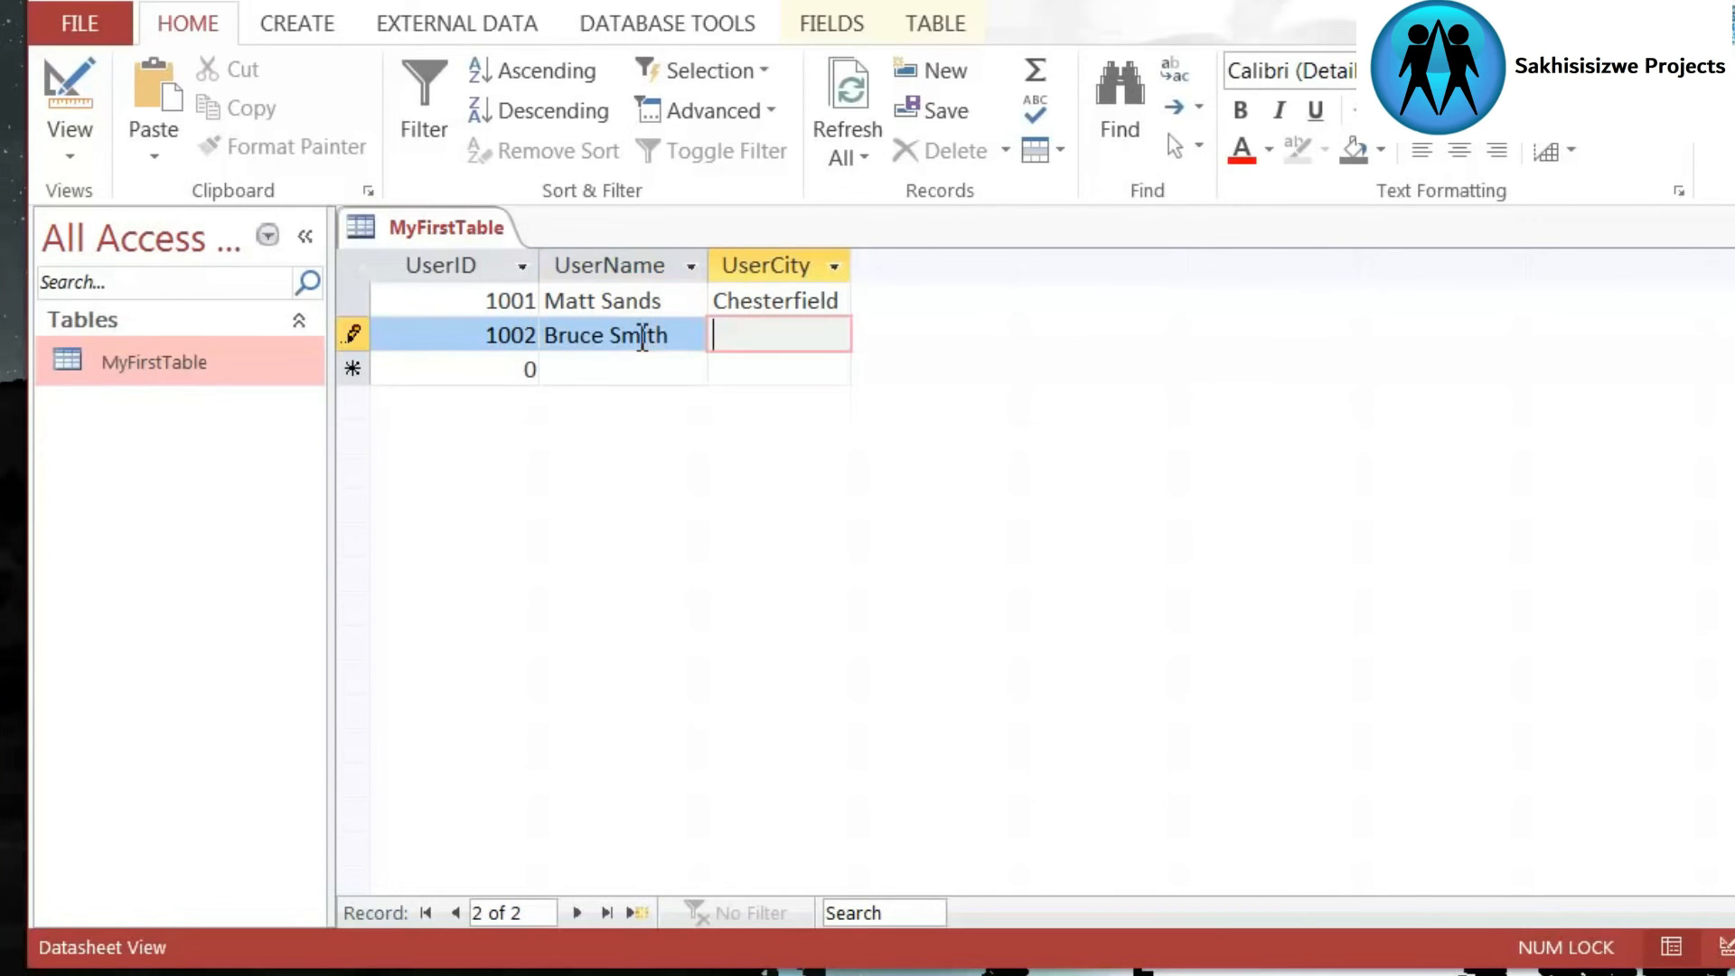
text(London)
key(Tab)
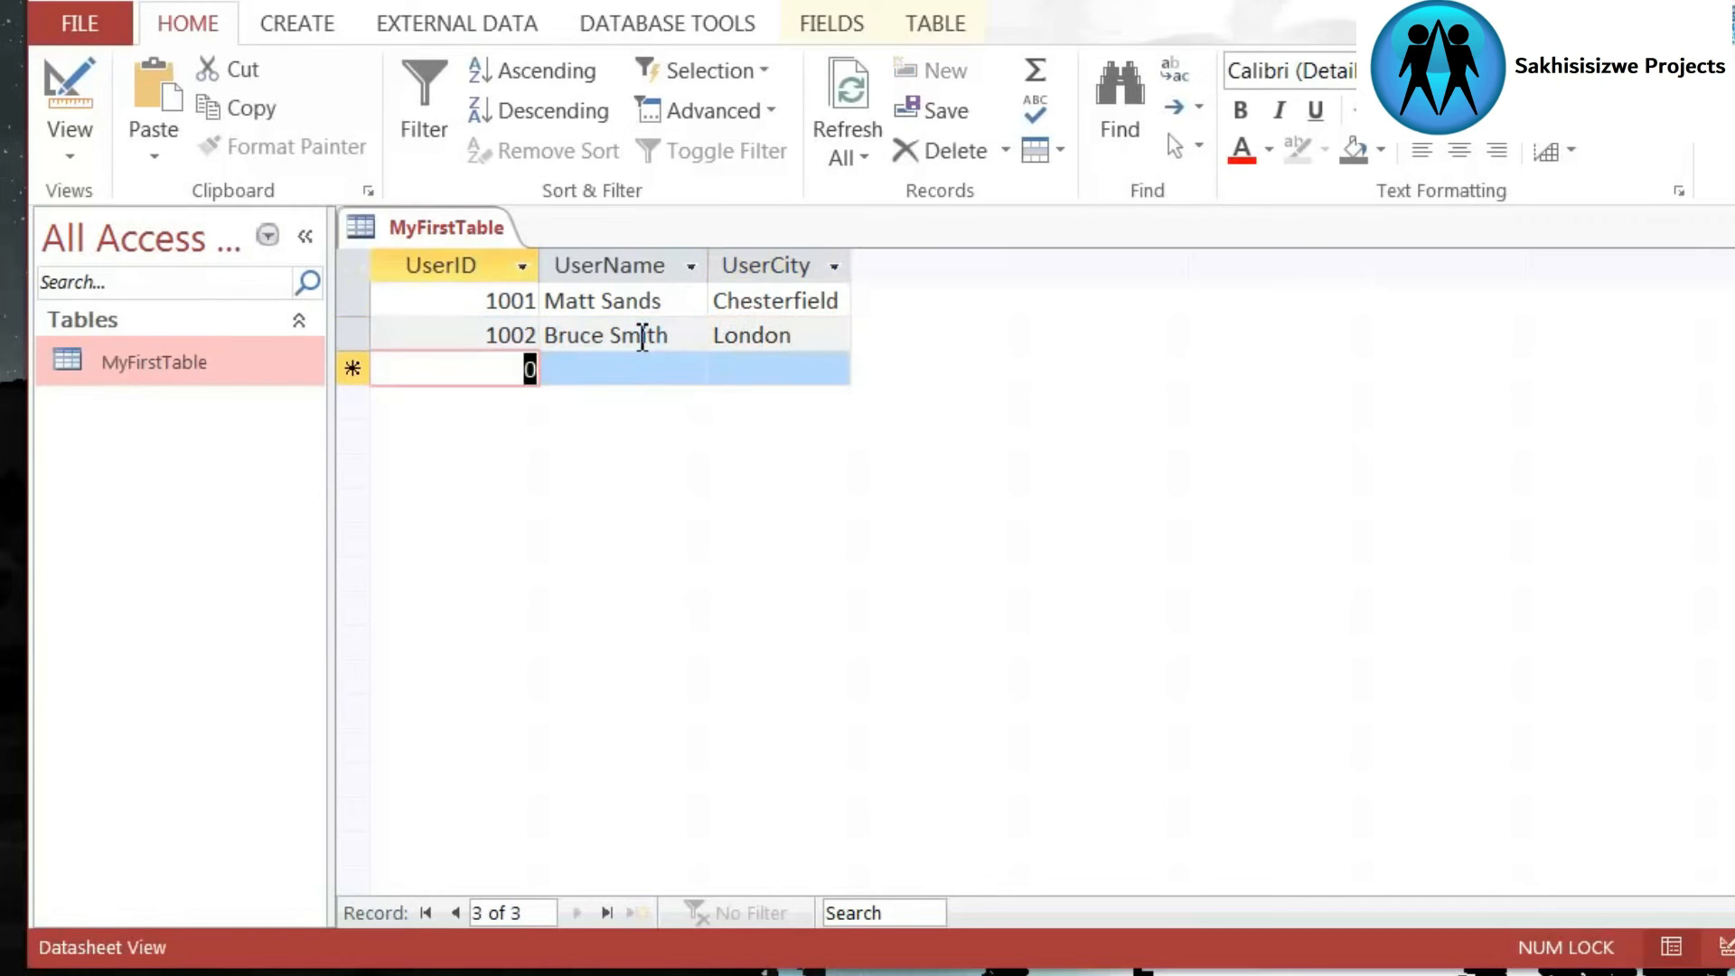
- Add a third record with UserID 1003, the user's full name and the city New York
text(1003)
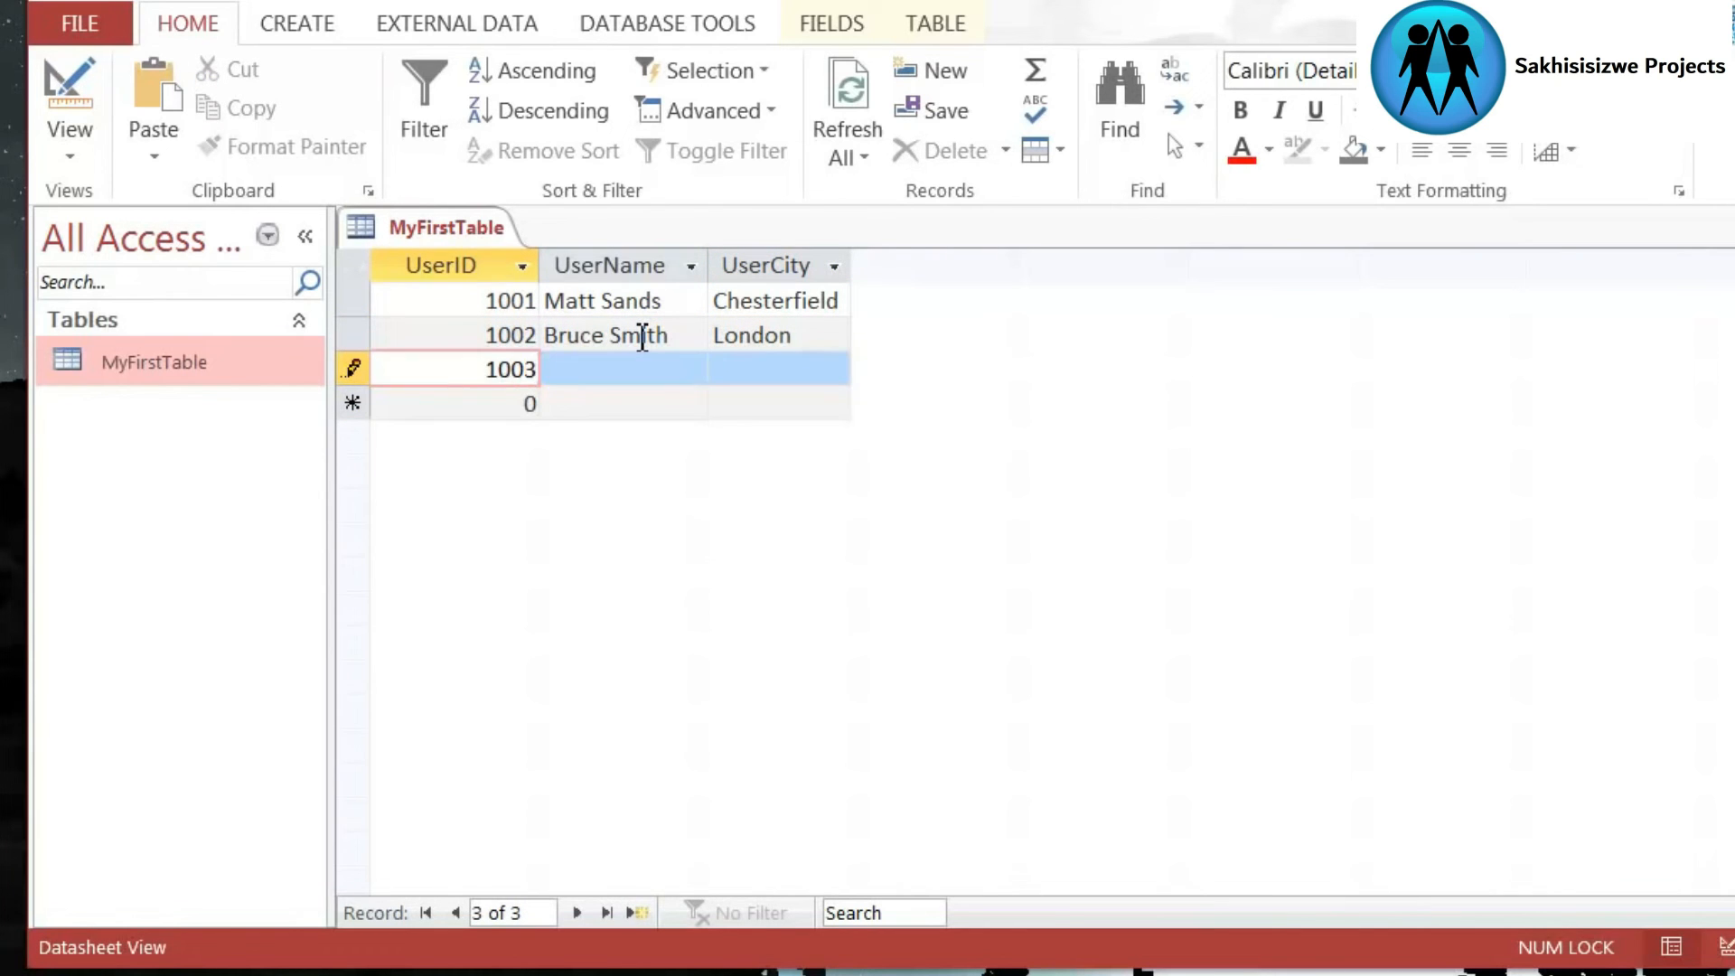
key(Tab)
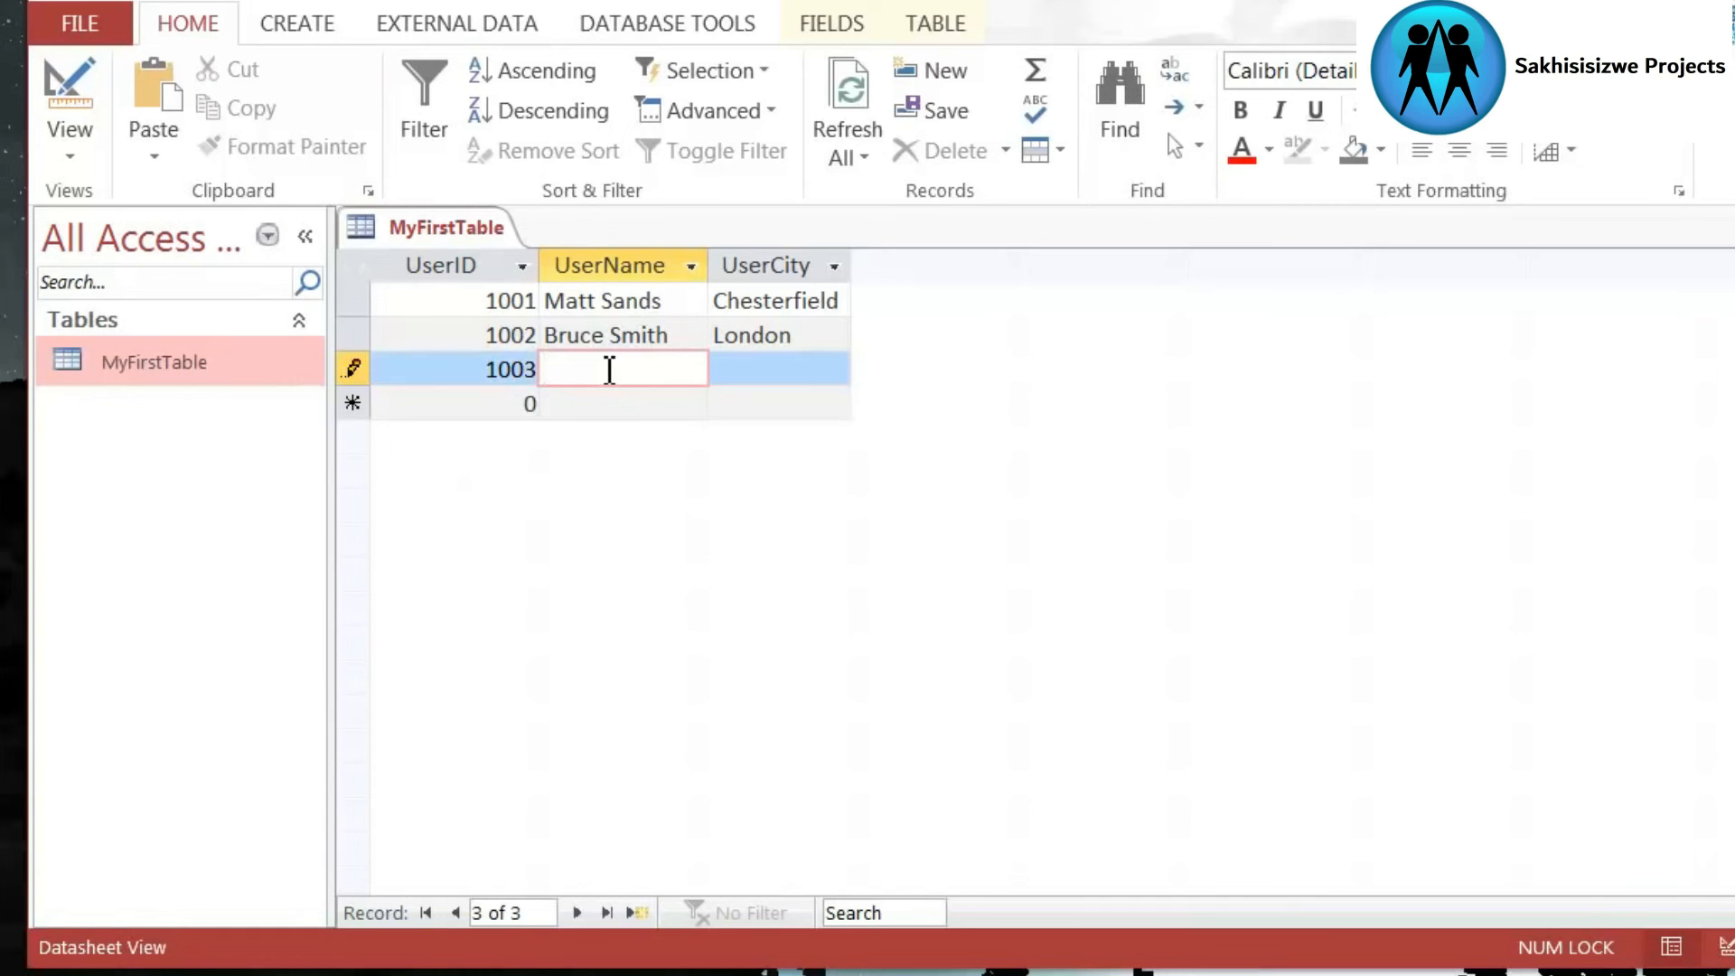
text(Miley Brown)
key(Tab)
text(New York)
key(Tab)
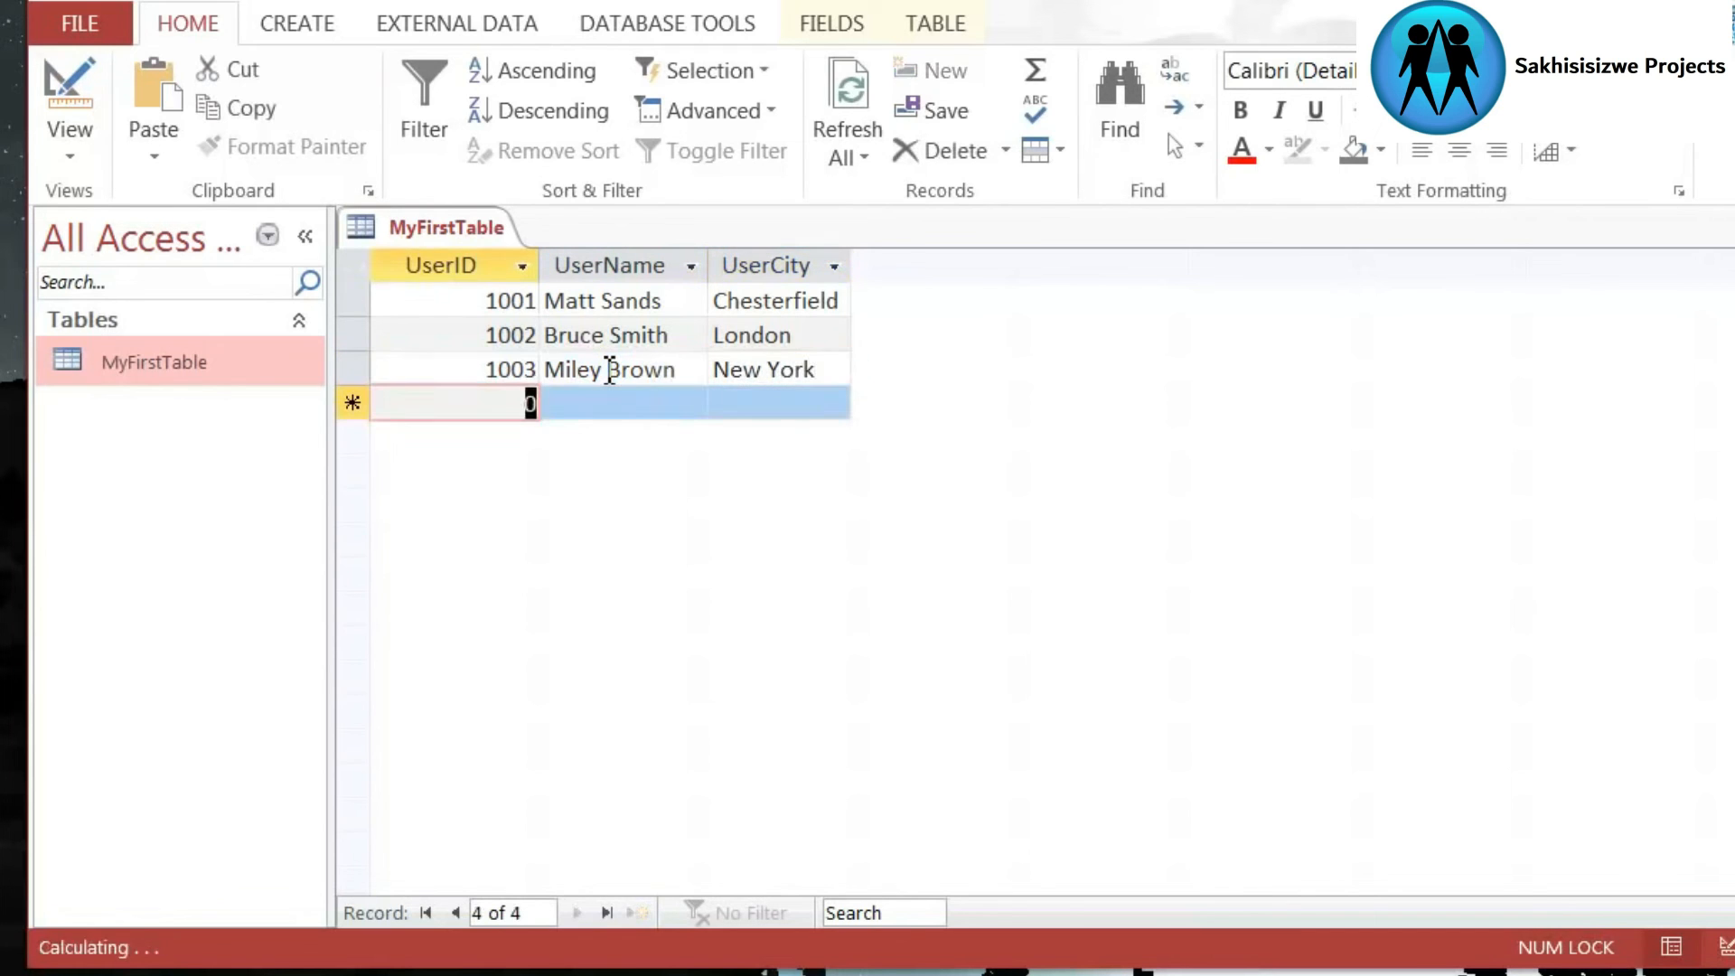
- Examine the UserID values of the three stored records
click(569, 400)
click(508, 399)
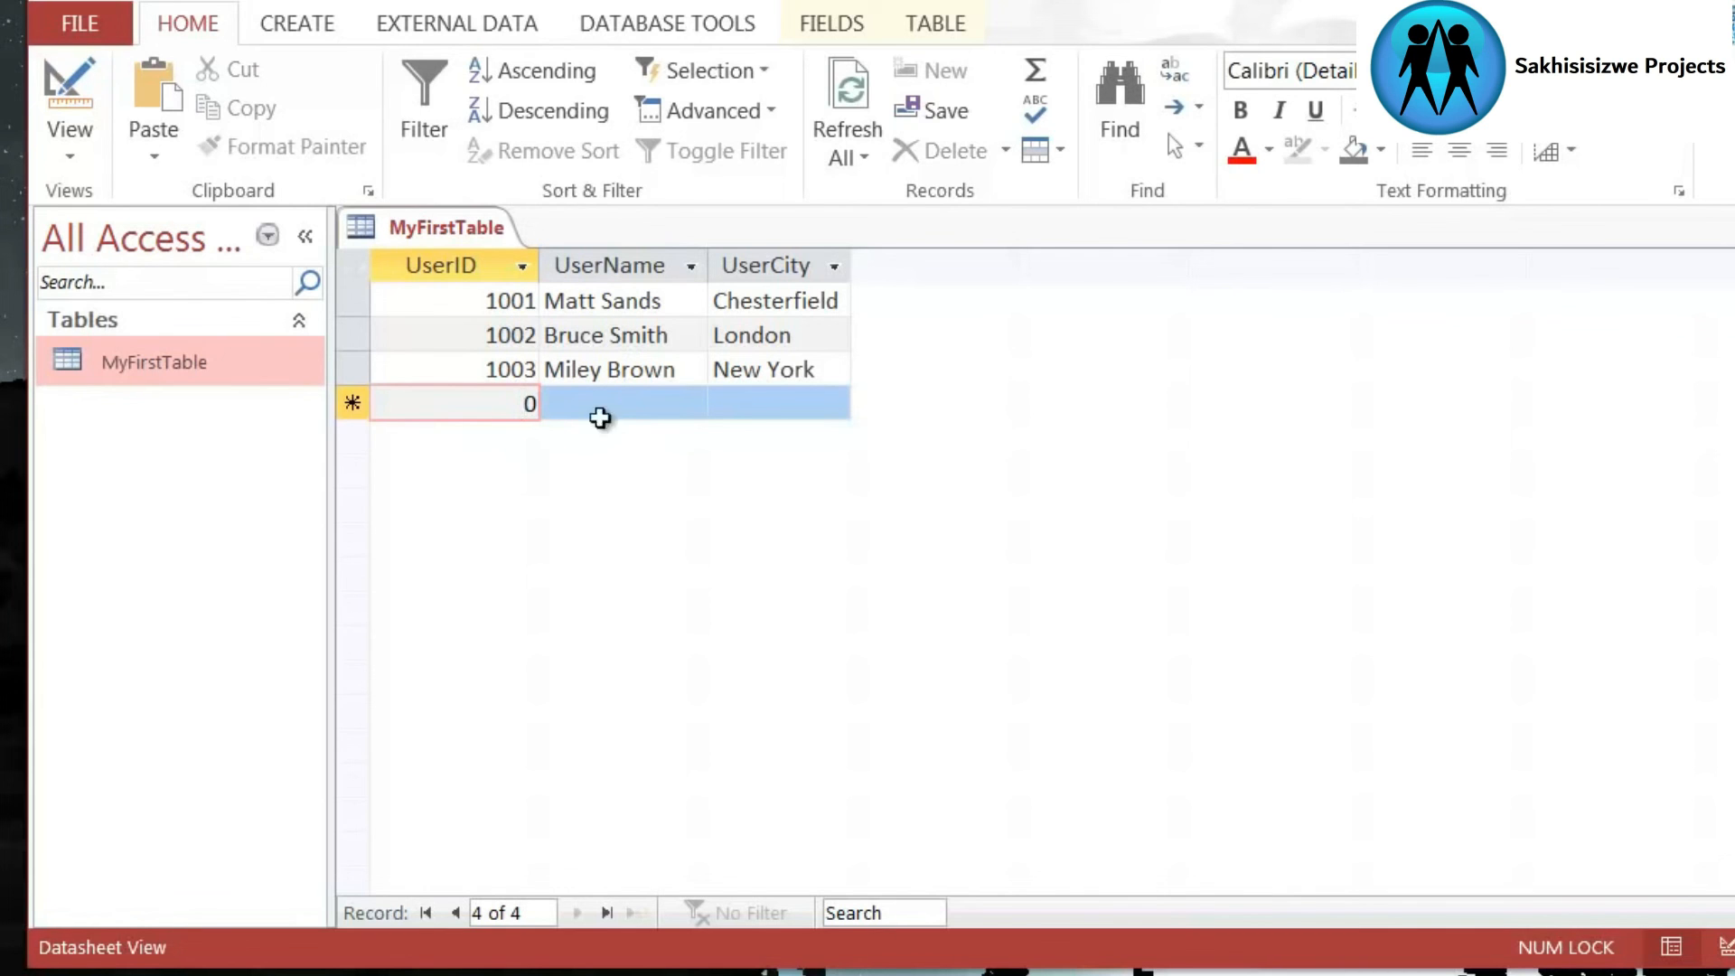
click(484, 369)
click(488, 336)
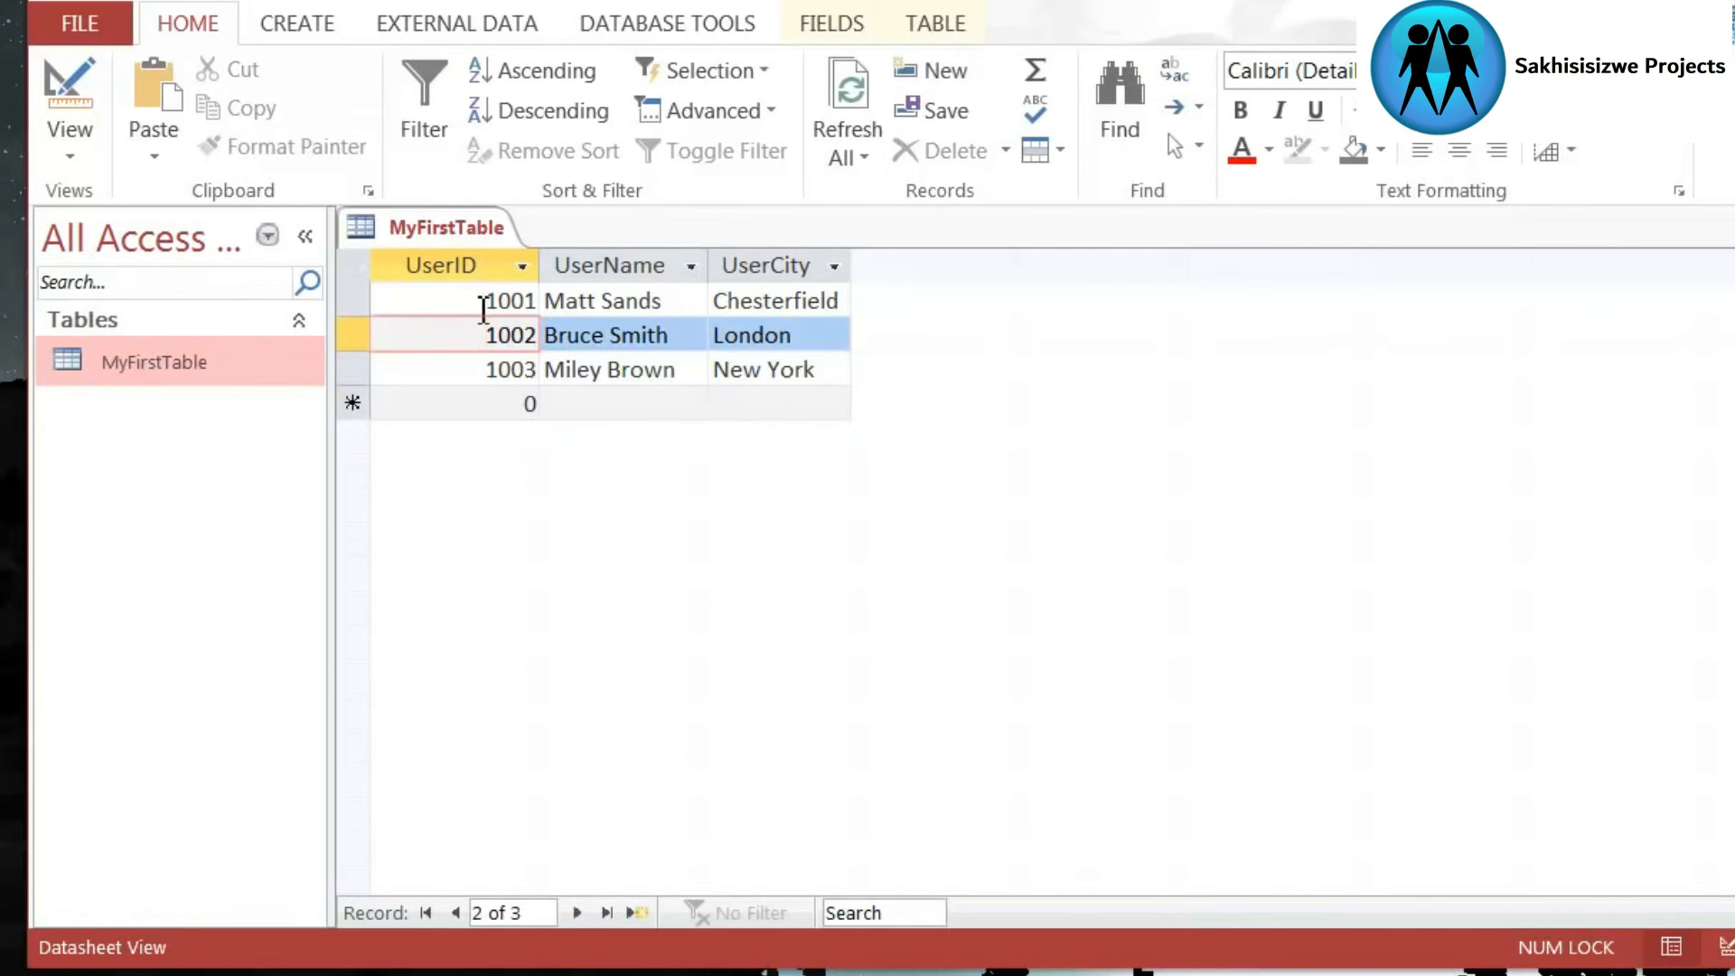
click(481, 301)
click(484, 334)
click(488, 371)
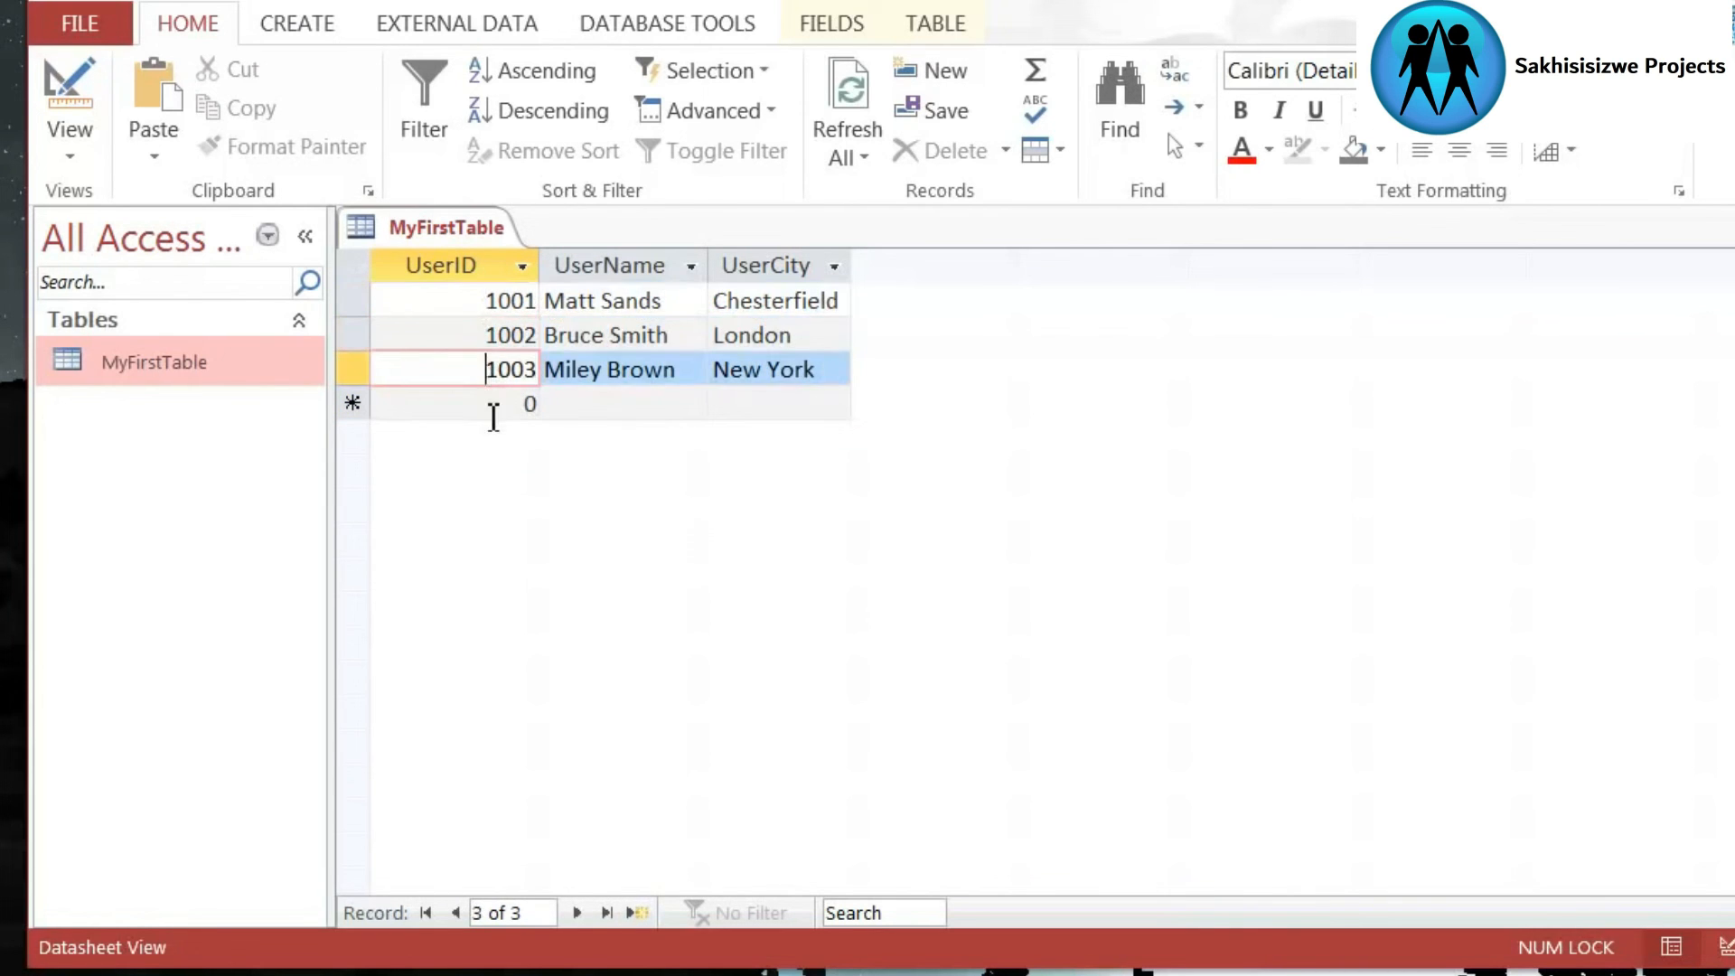
- Examine the blank record's UserID, UserName and UserCity cells and compare them with the stored records above
click(492, 406)
click(629, 399)
click(795, 410)
click(538, 402)
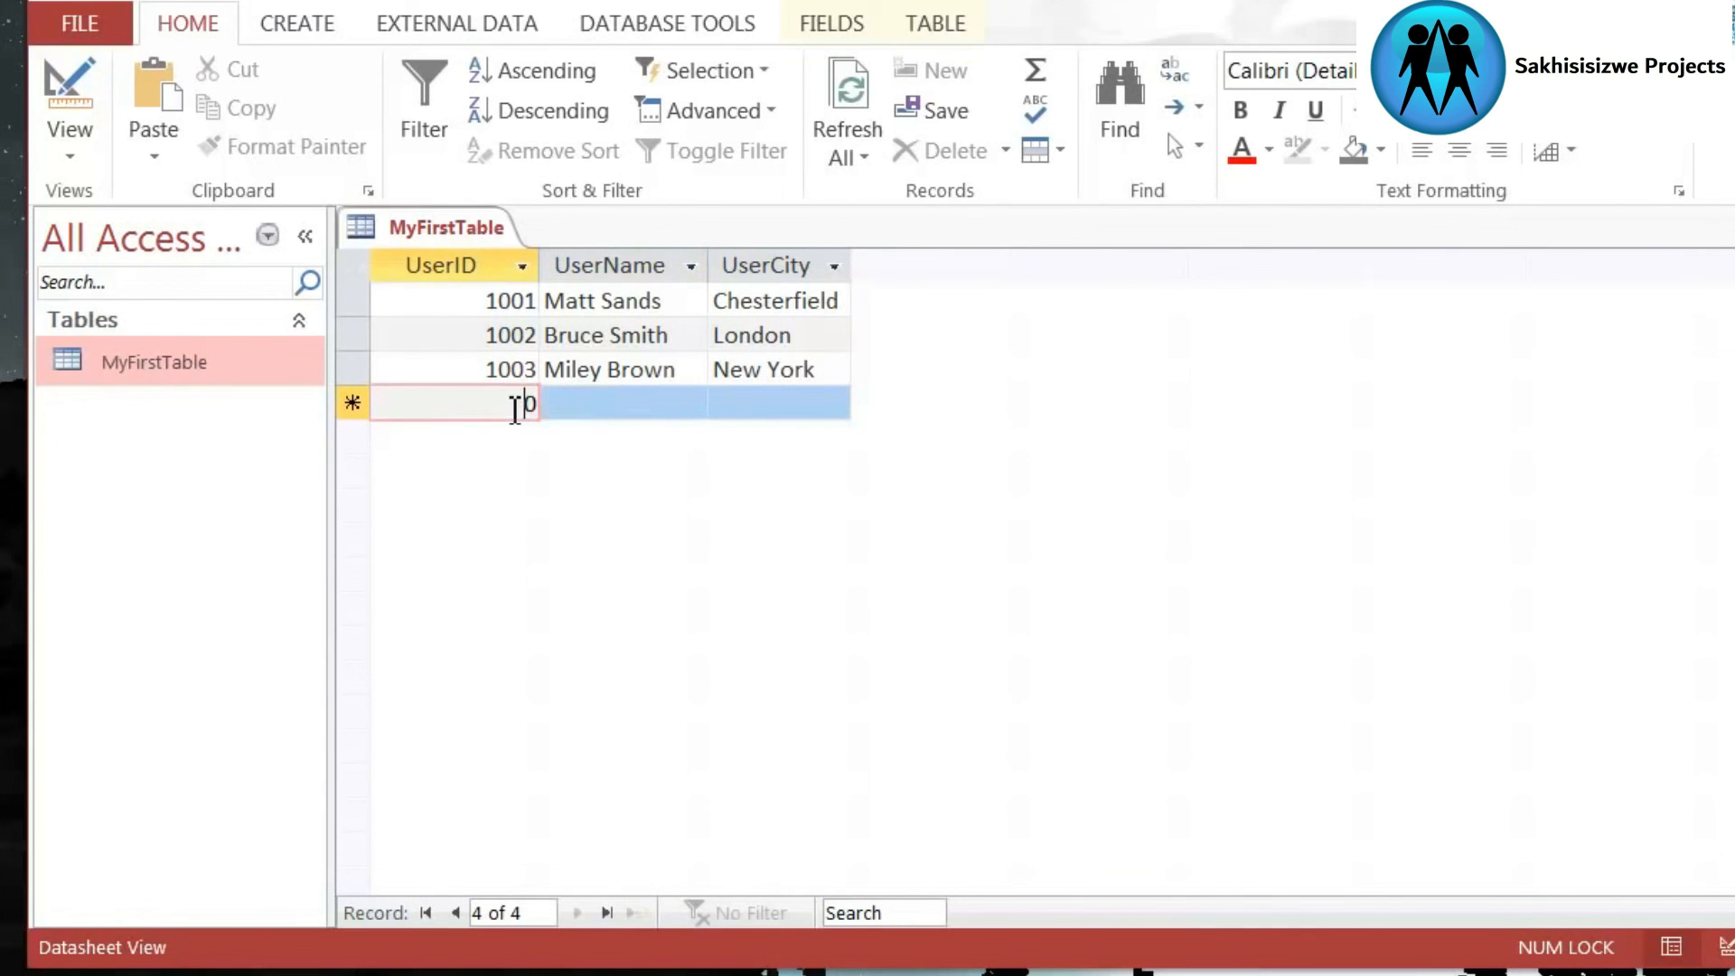
click(619, 407)
click(747, 410)
click(642, 403)
click(506, 407)
click(648, 411)
click(793, 403)
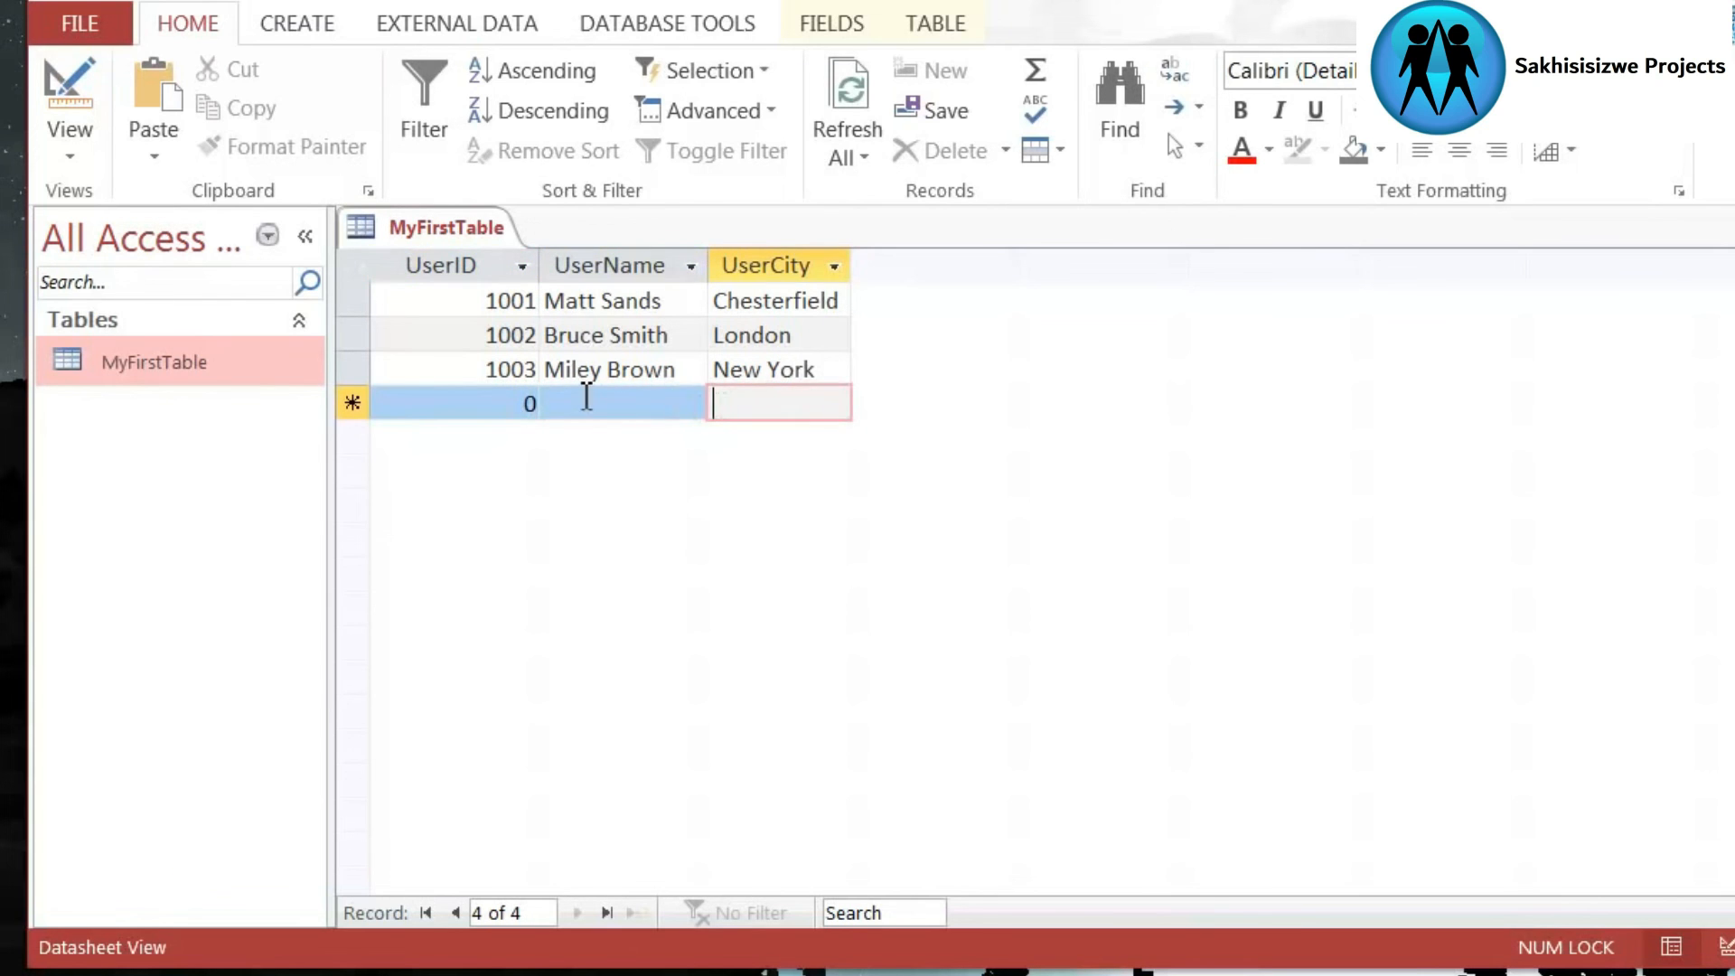
click(511, 411)
click(596, 403)
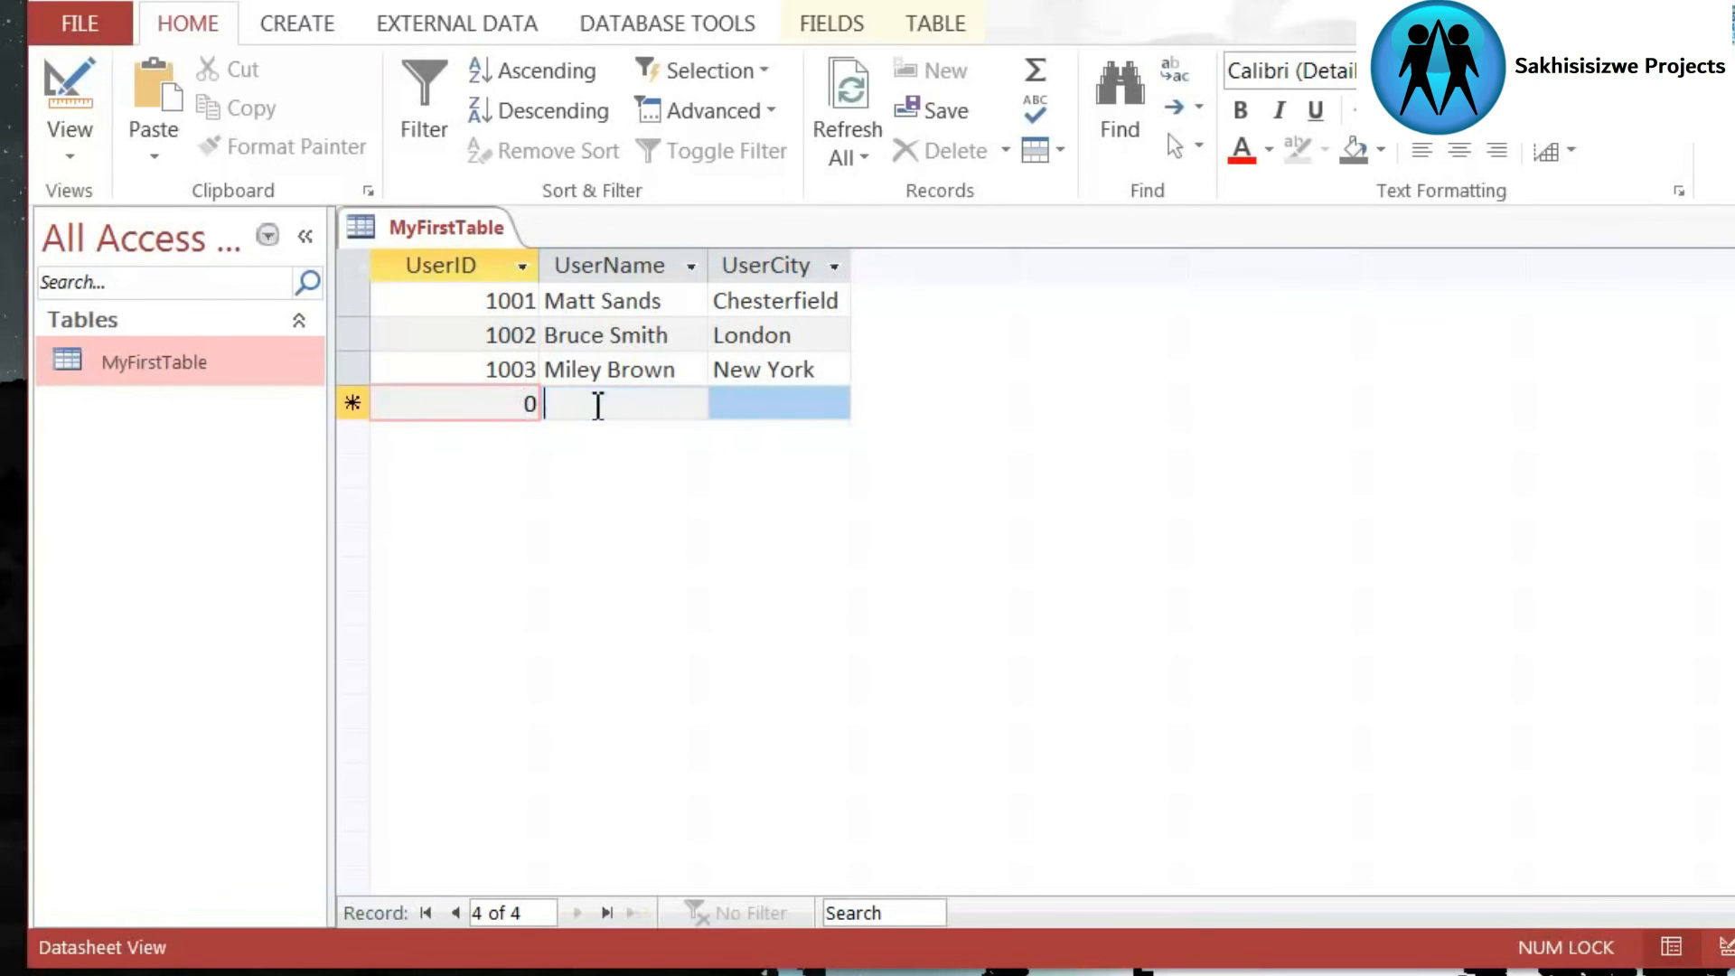
click(818, 405)
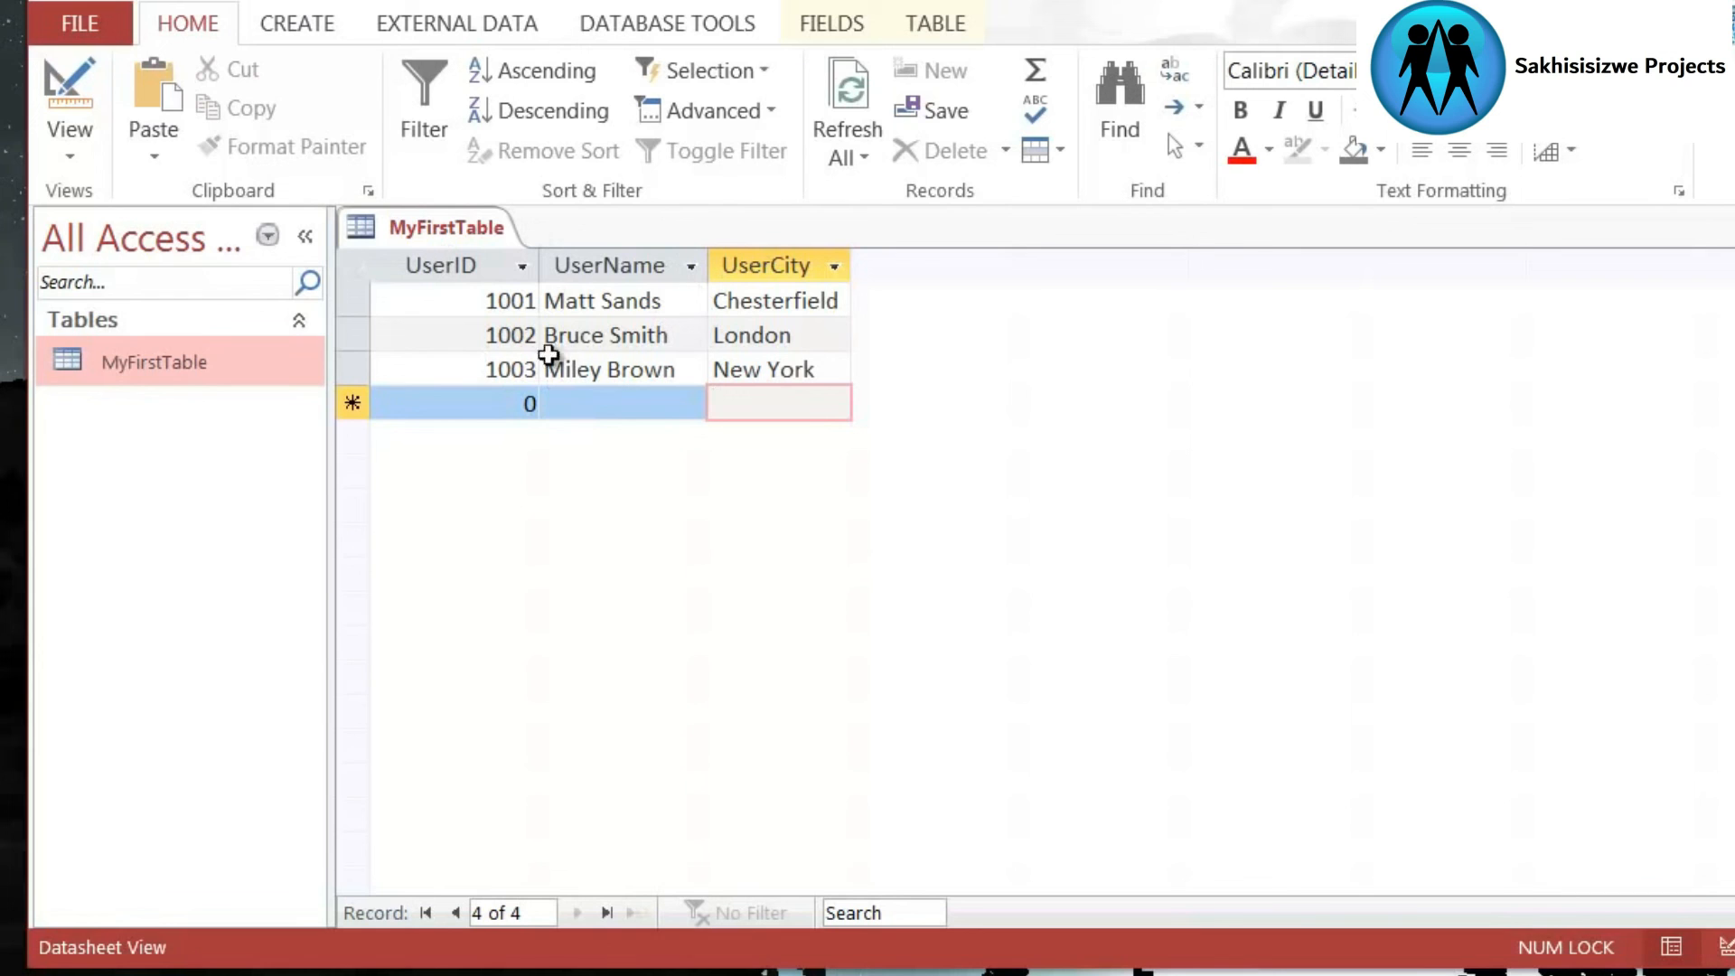
click(666, 403)
click(515, 410)
click(565, 398)
click(496, 401)
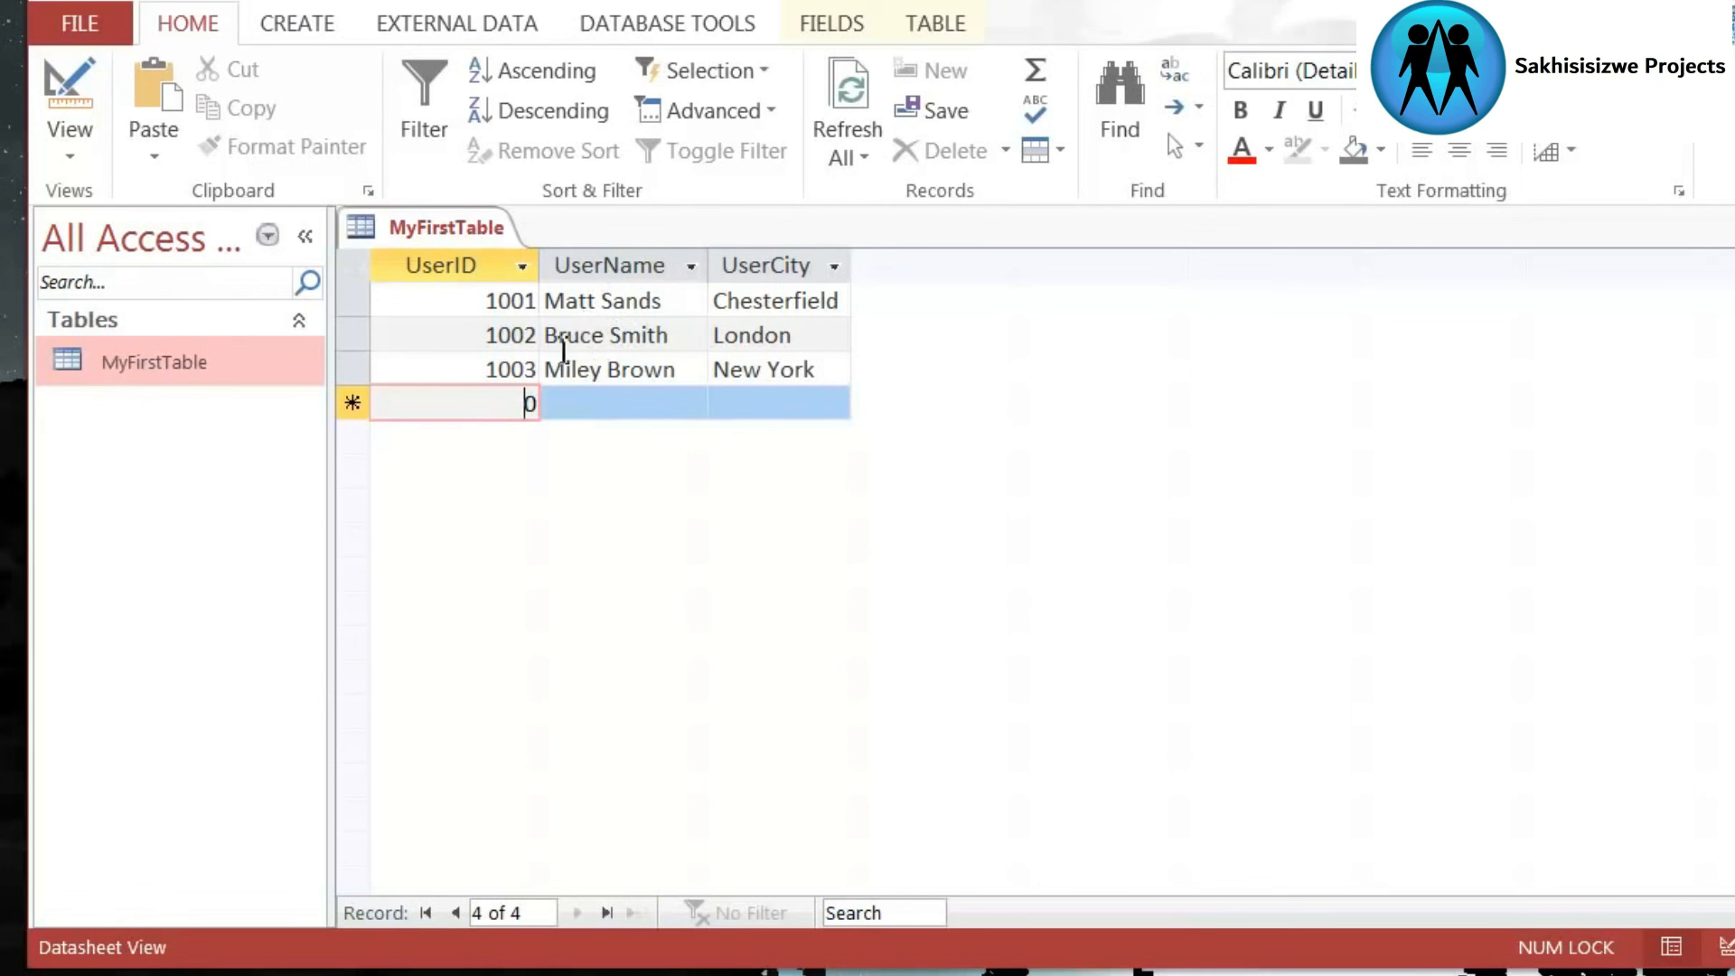
click(461, 370)
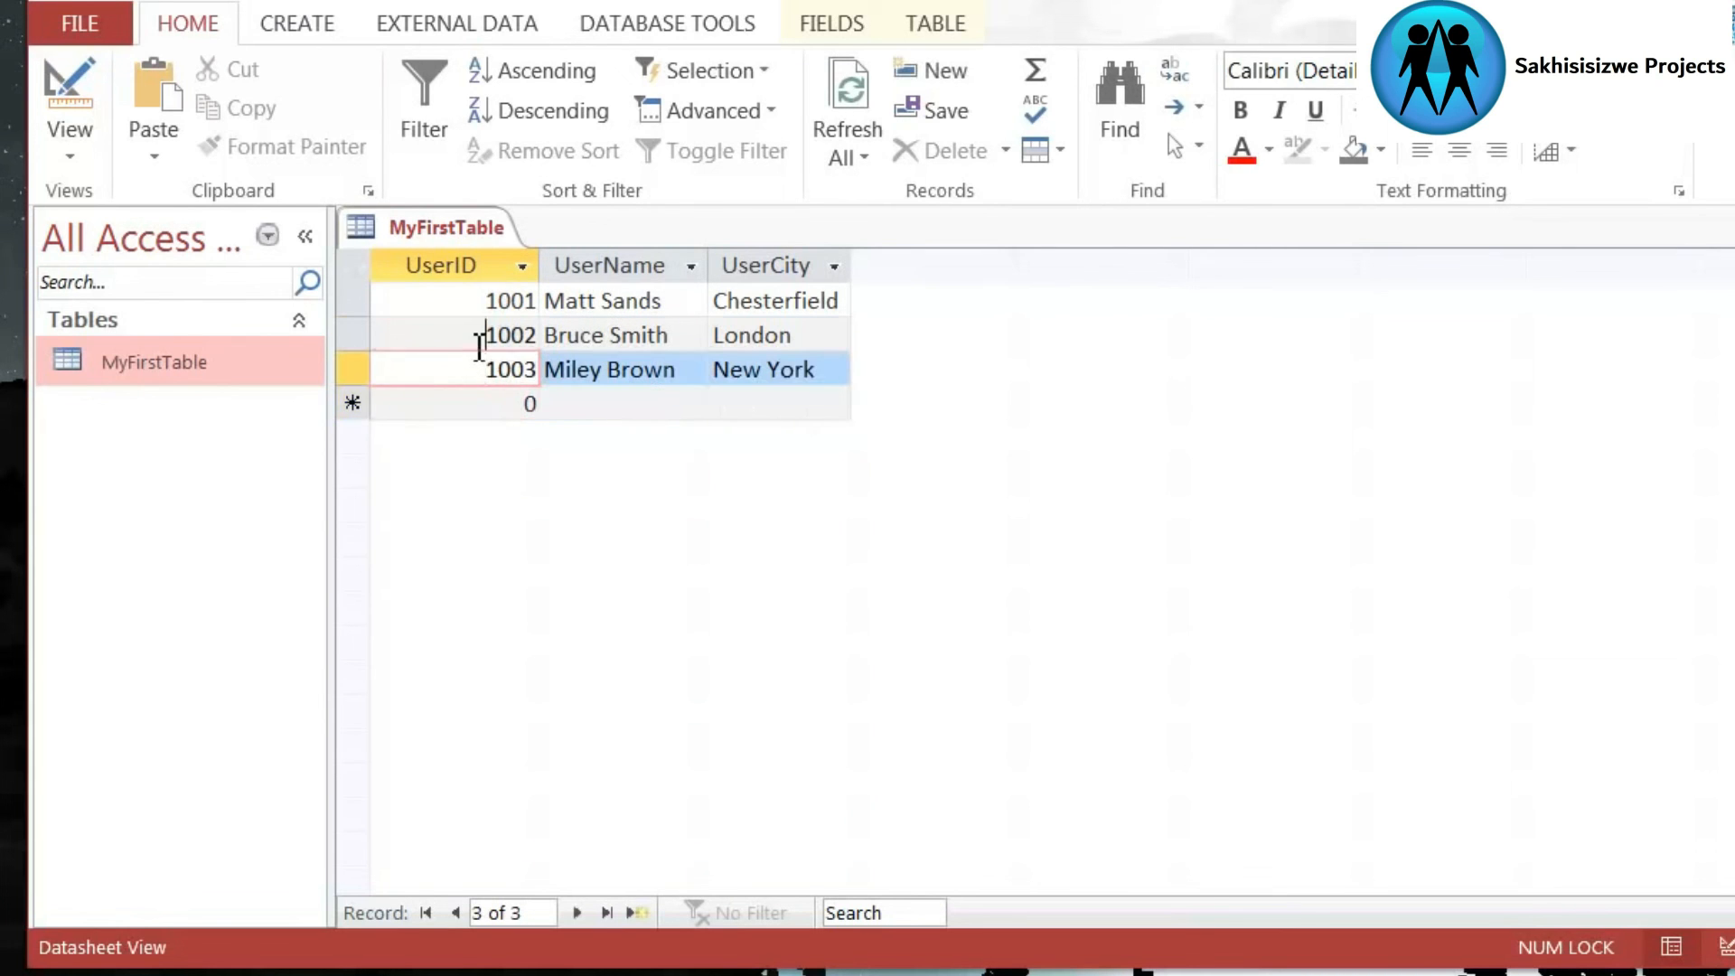
click(483, 336)
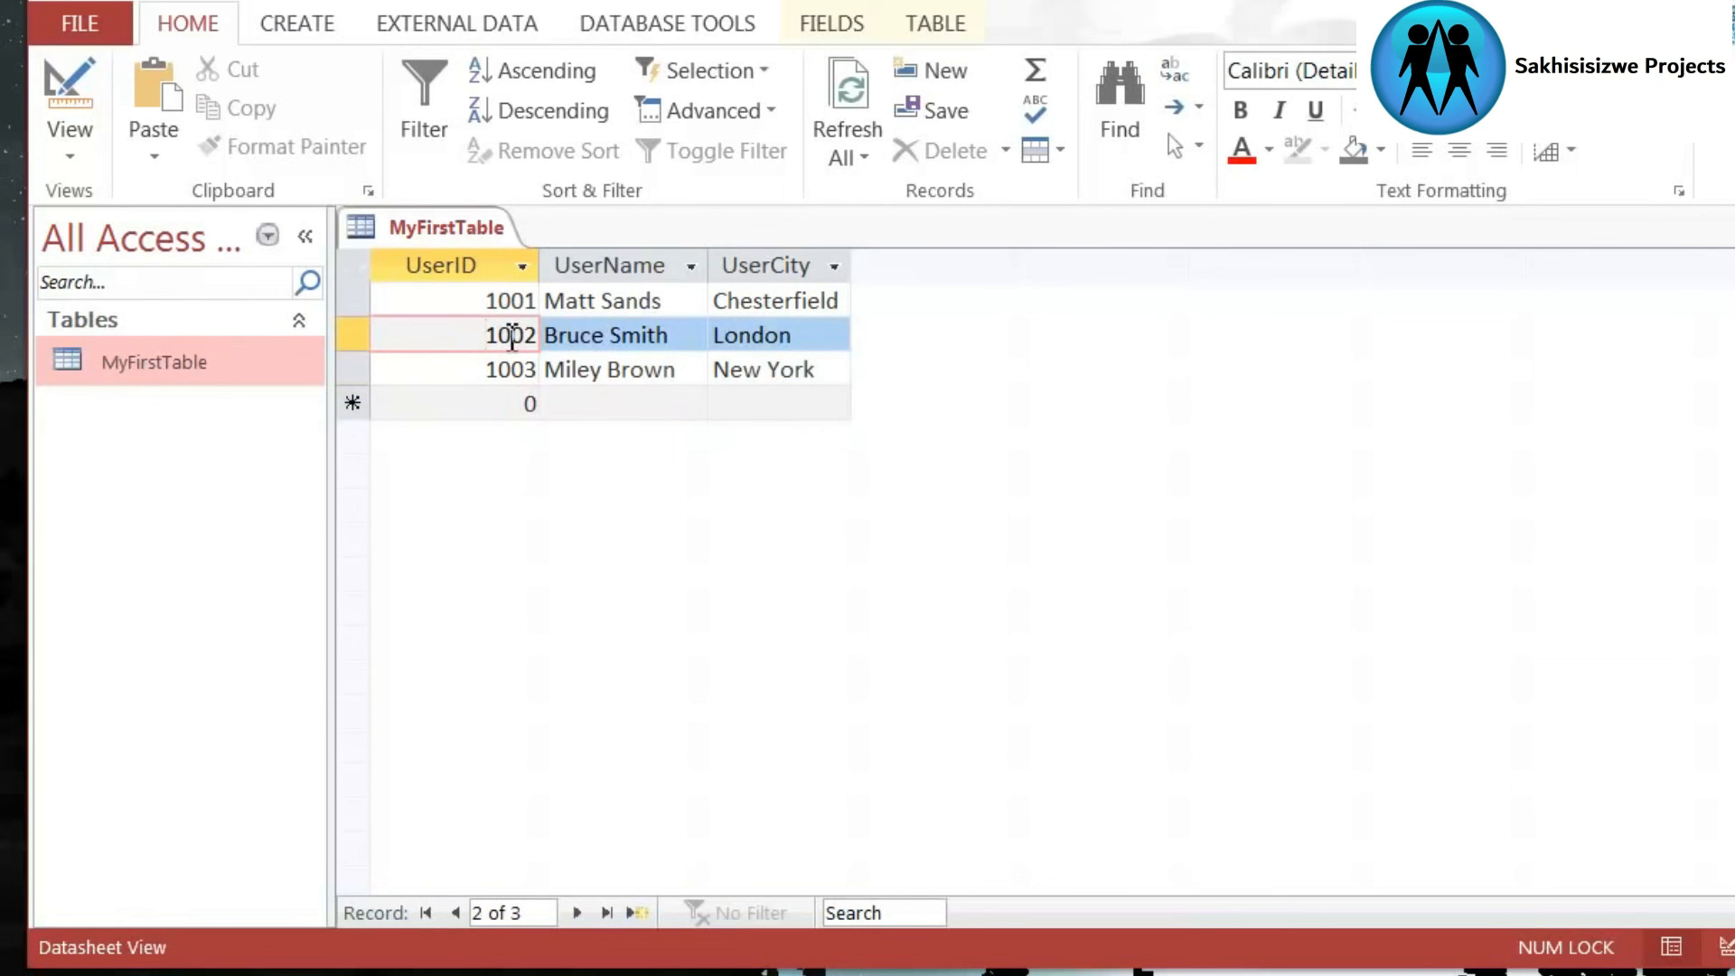
click(621, 375)
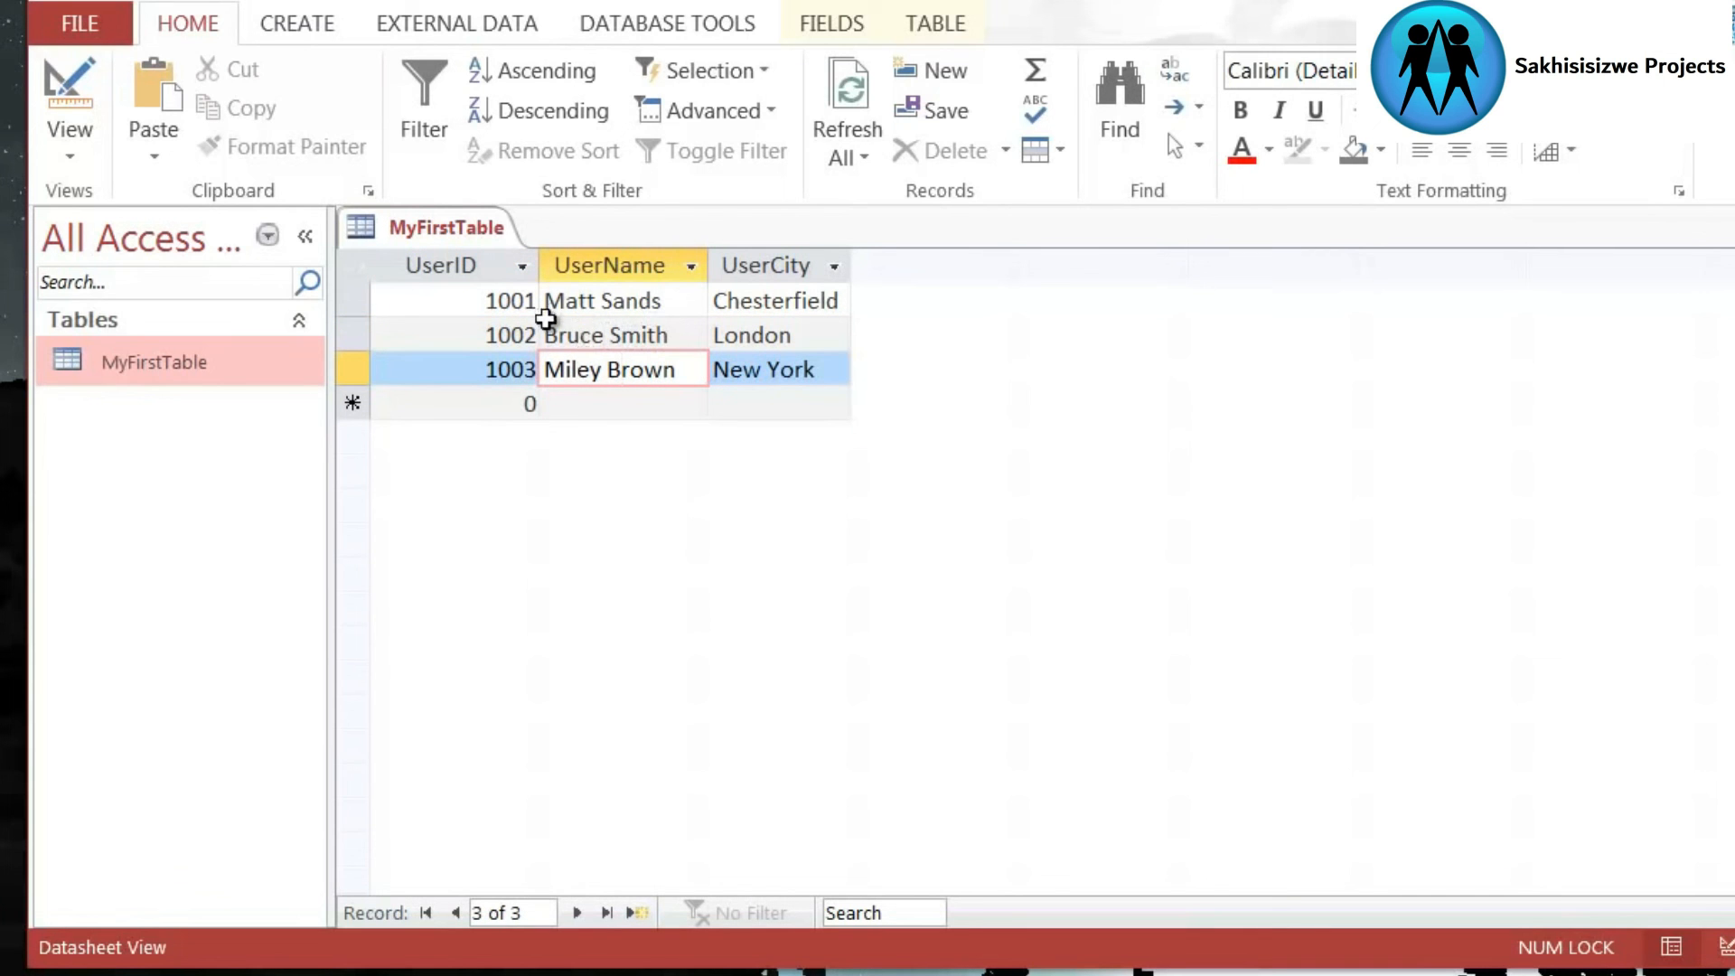
click(599, 336)
- Close MyFirstTable and save the changes to its layout
right_click(420, 226)
click(484, 287)
drag(1532, 551, 761, 546)
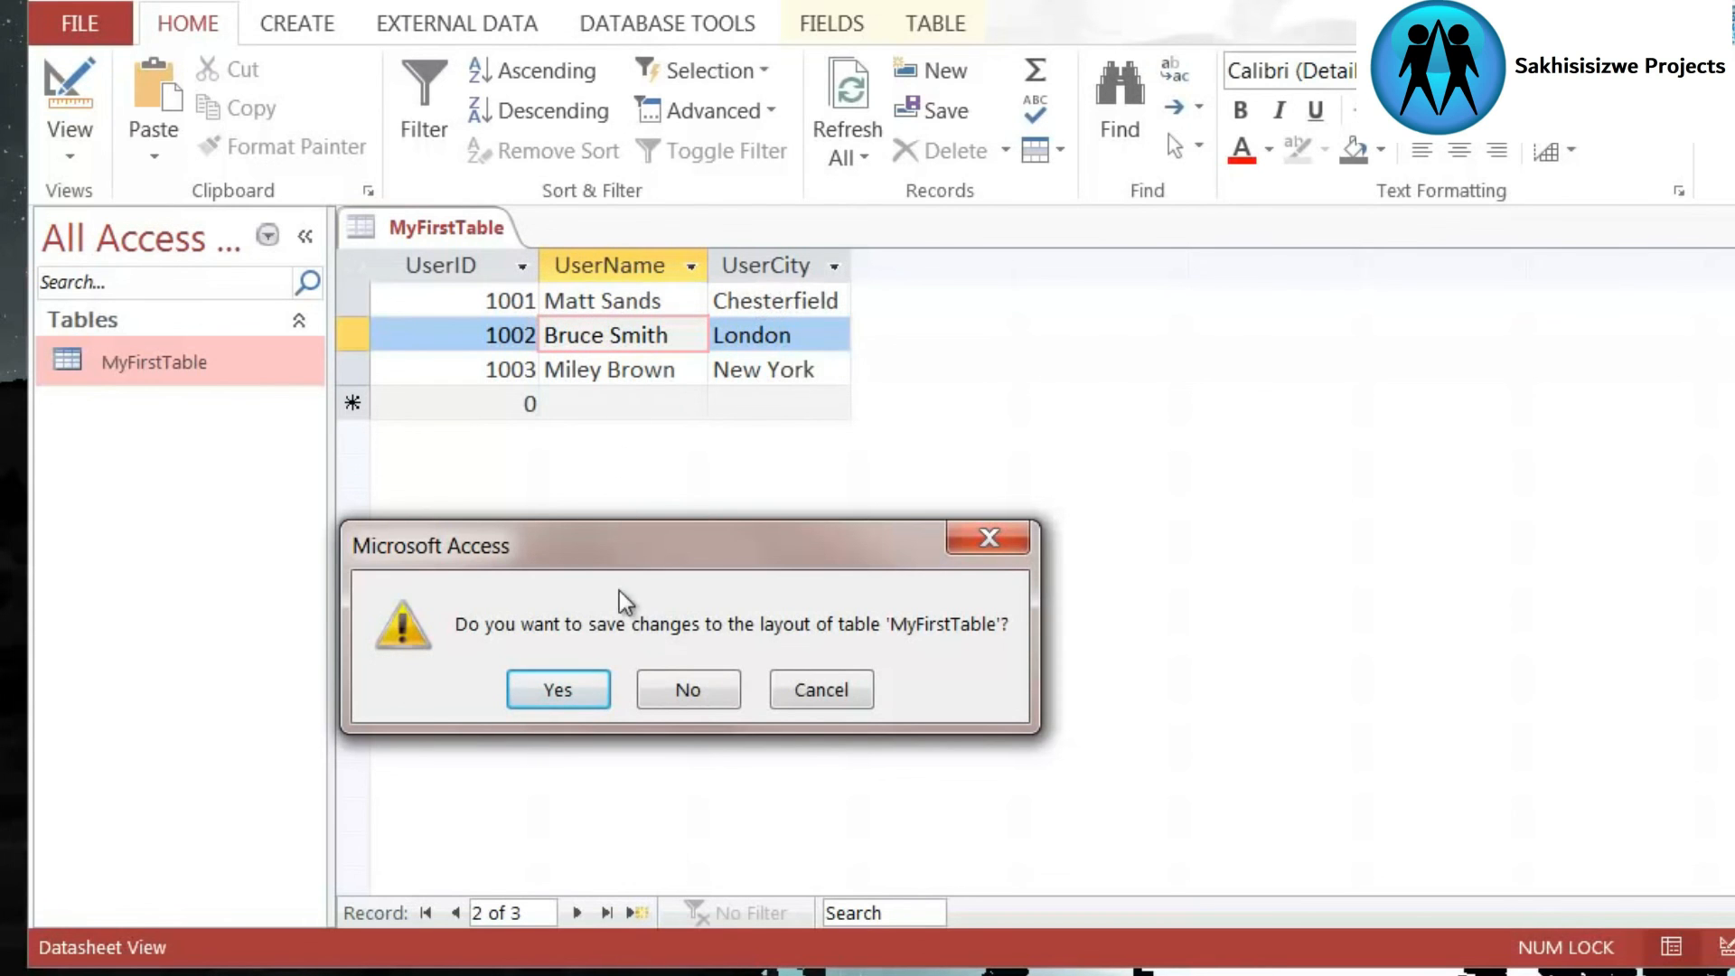
click(553, 698)
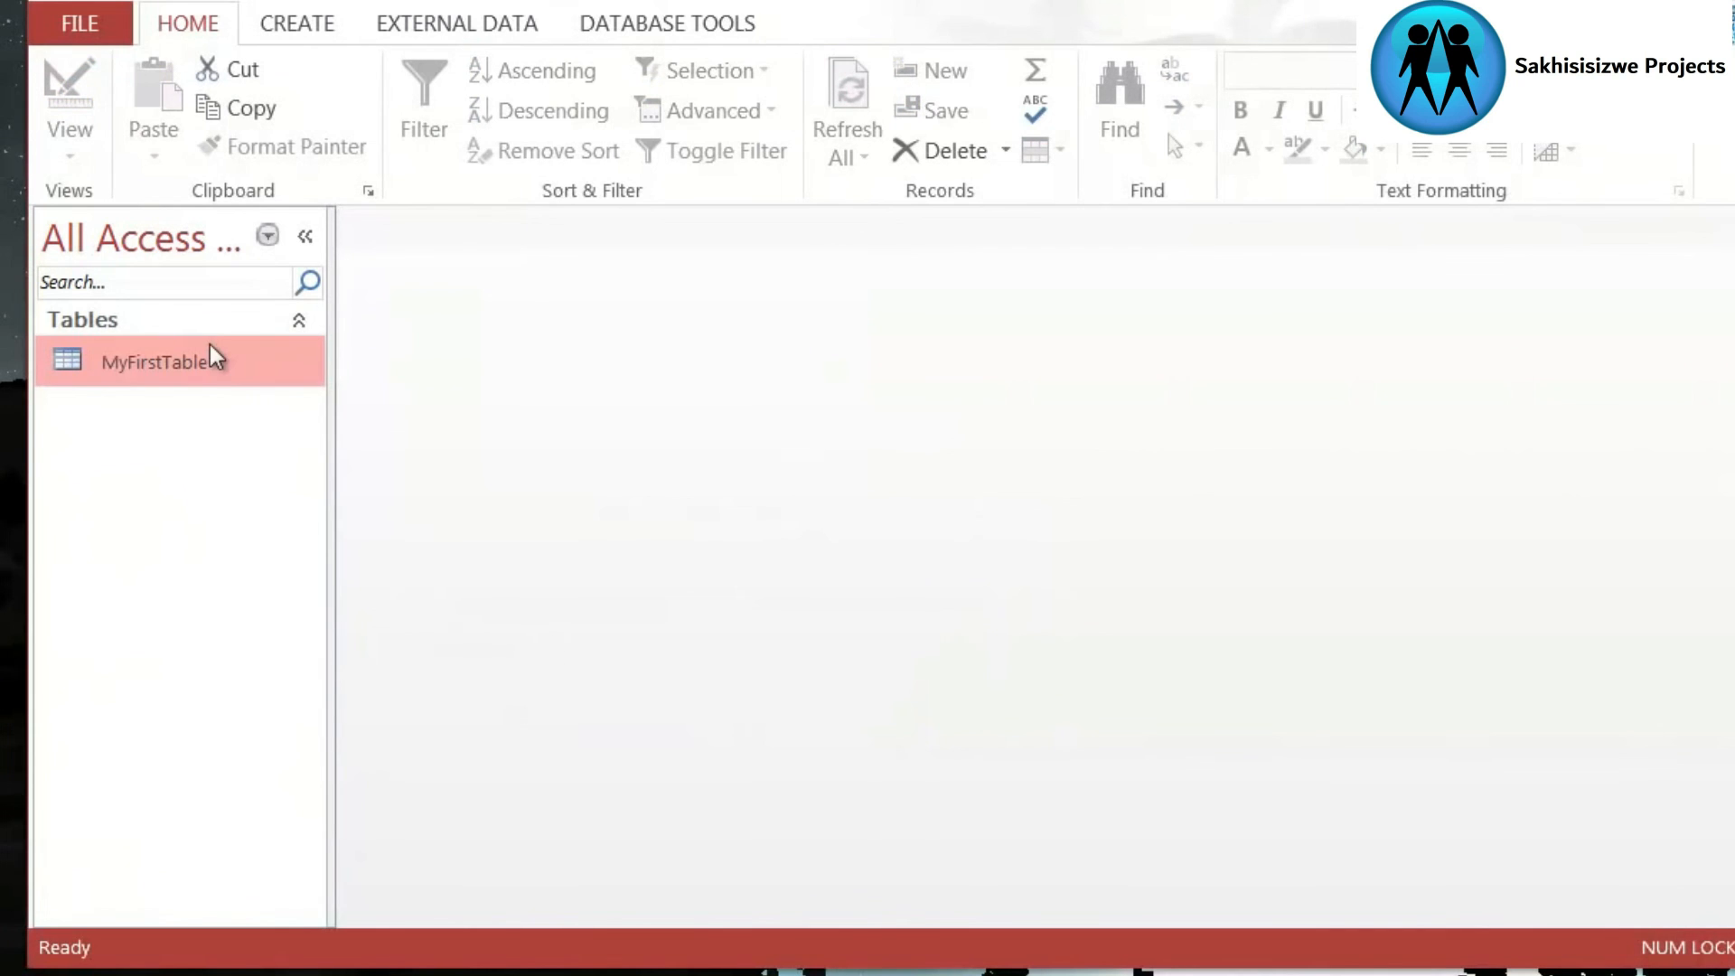
- Reopen MyFirstTable in Datasheet view and check the UserID and UserName cells of the stored records
double_click(226, 368)
click(449, 369)
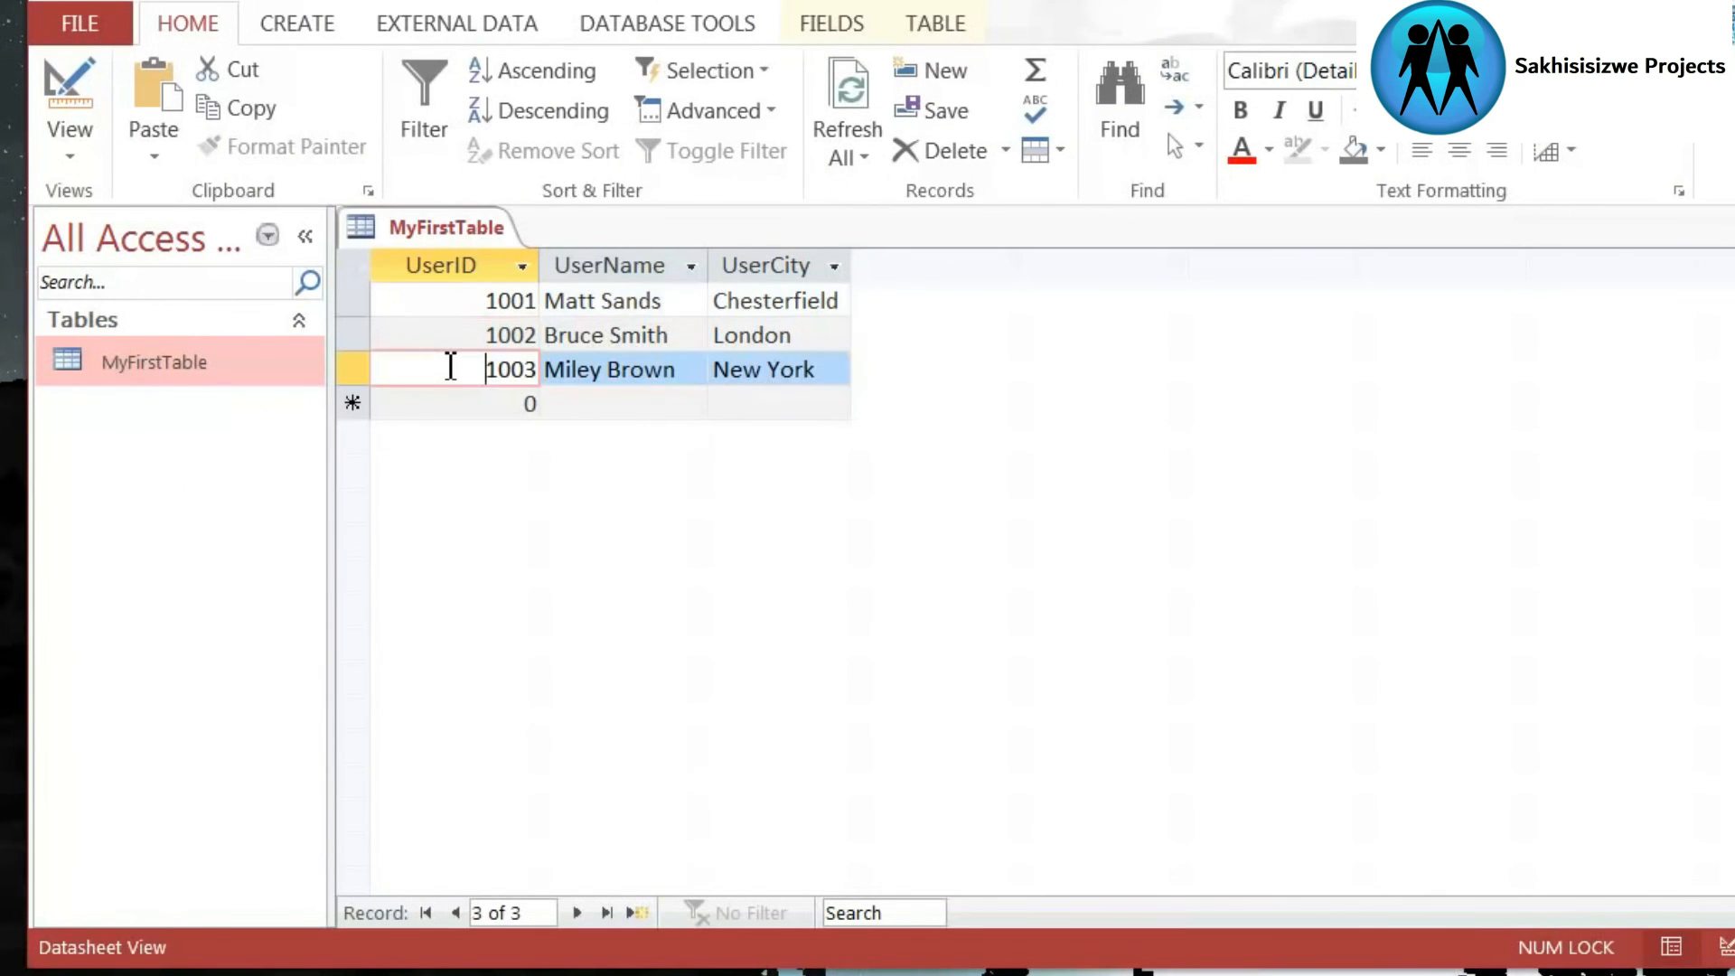
click(484, 335)
click(485, 370)
click(607, 370)
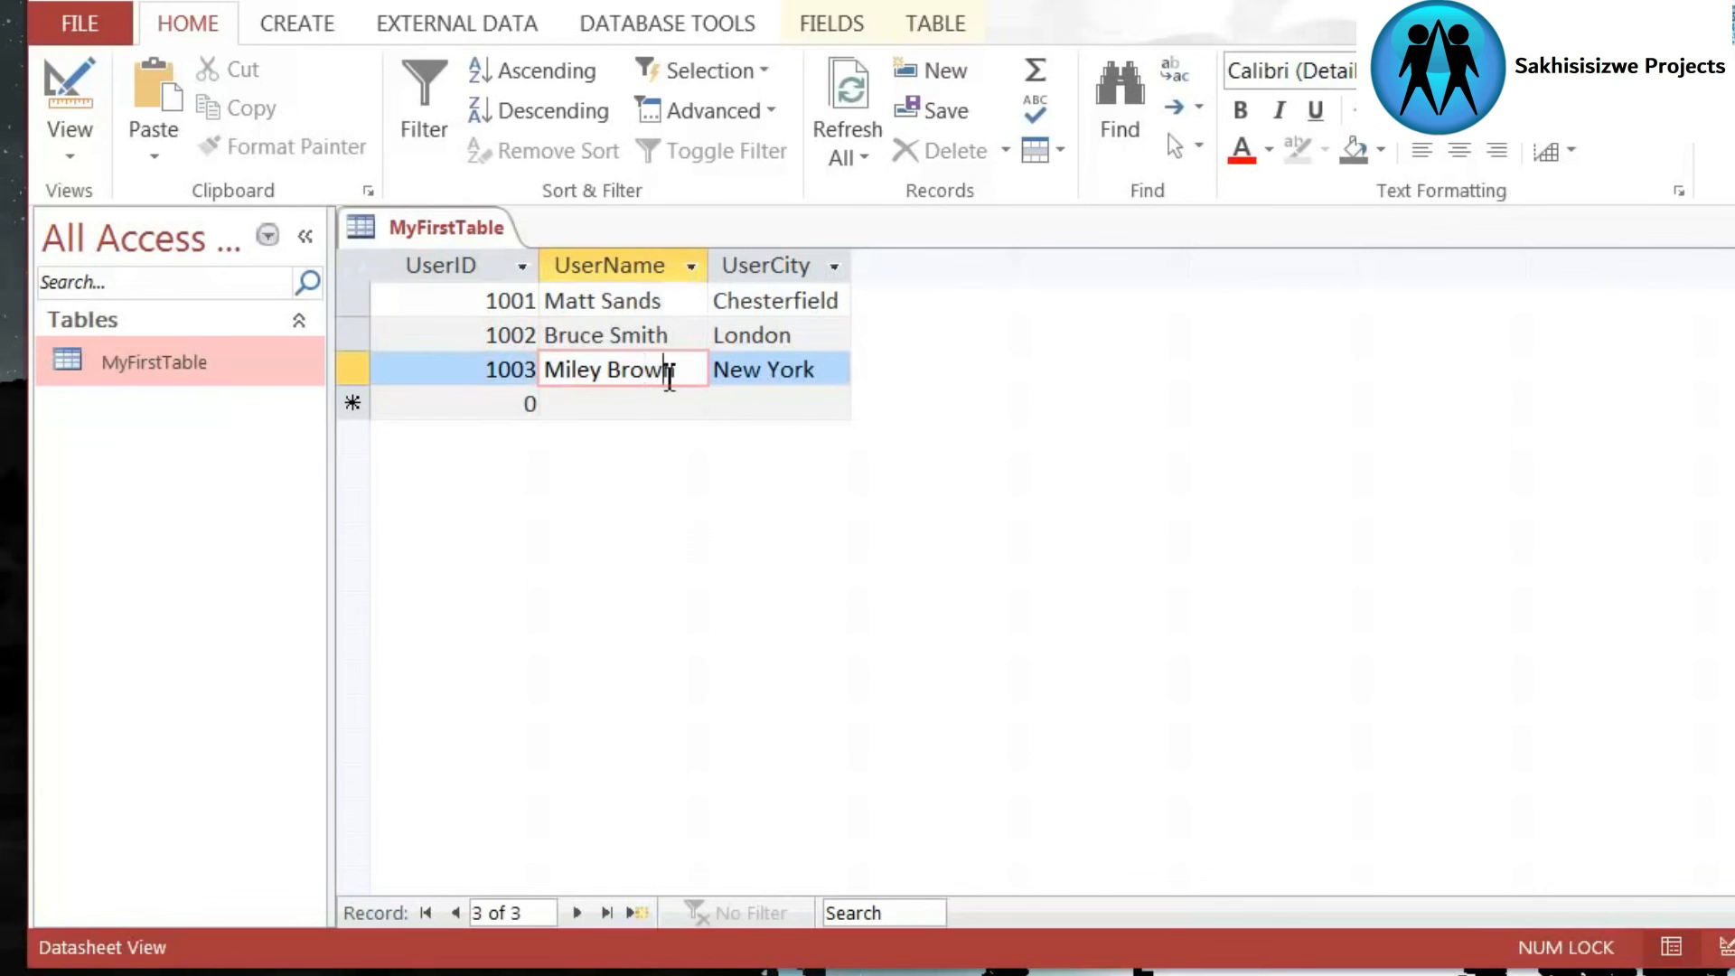
double_click(666, 370)
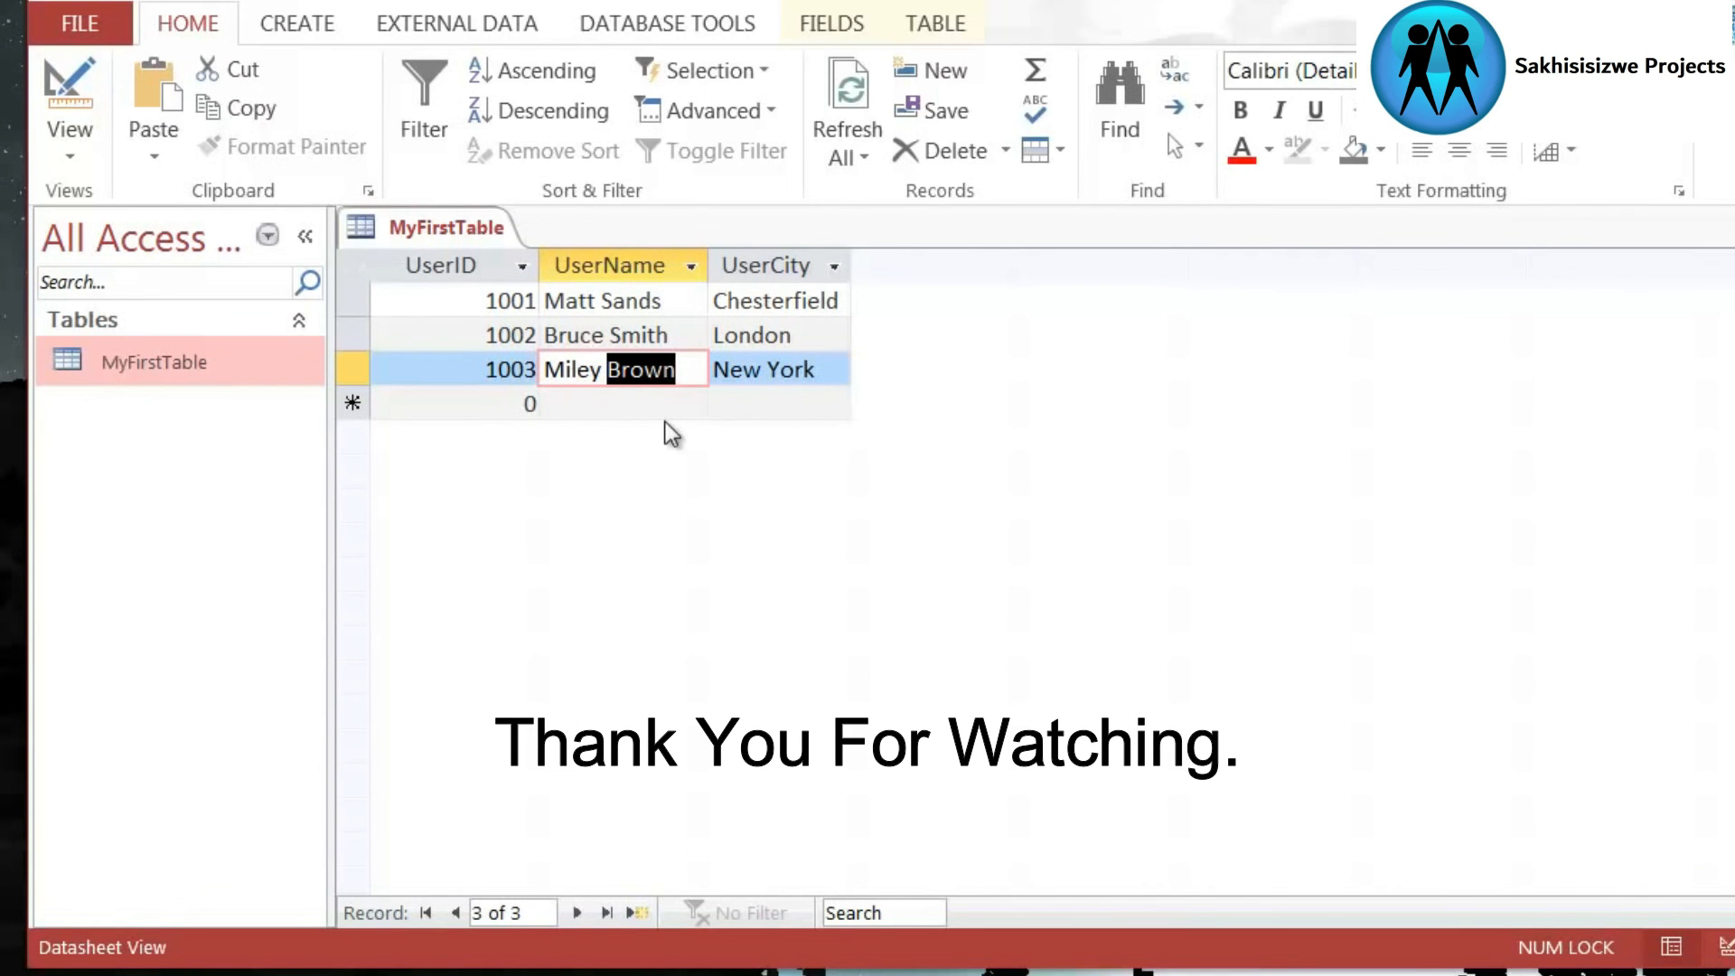